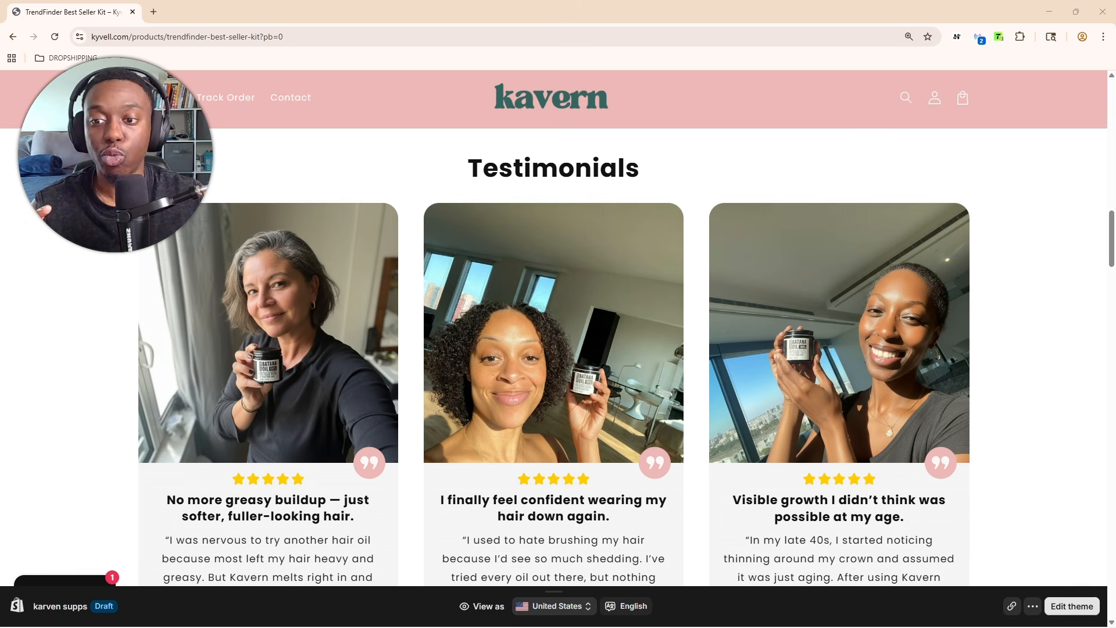
scroll(930, 280, "down", 5)
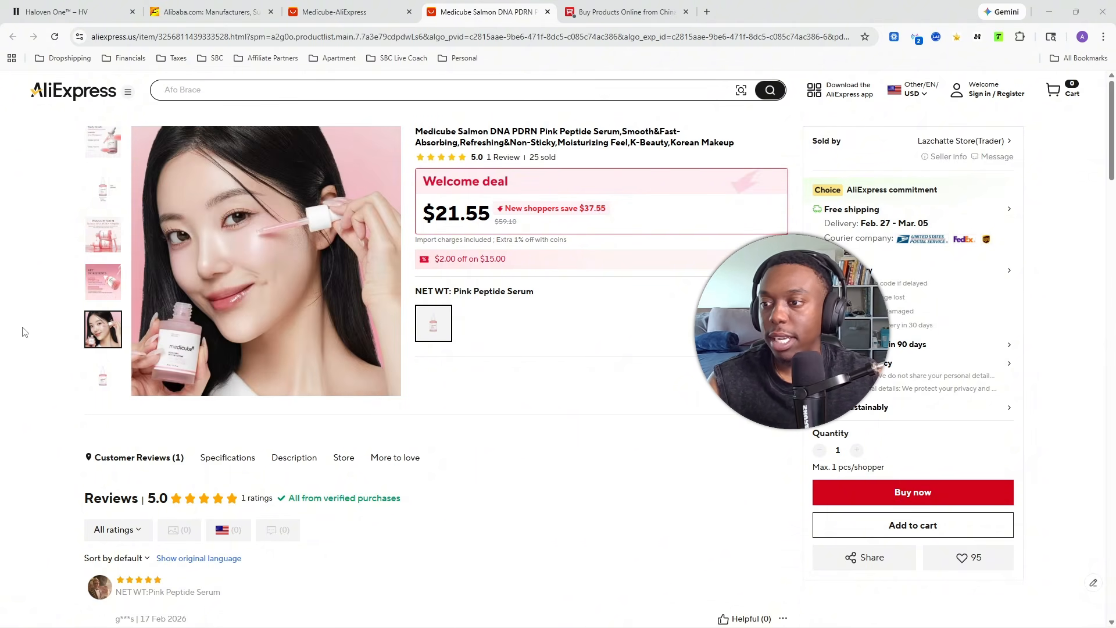
Capture a screenshot of the Medicube serum bottle on the white background from the AliExpress product gallery
left_click(108, 381)
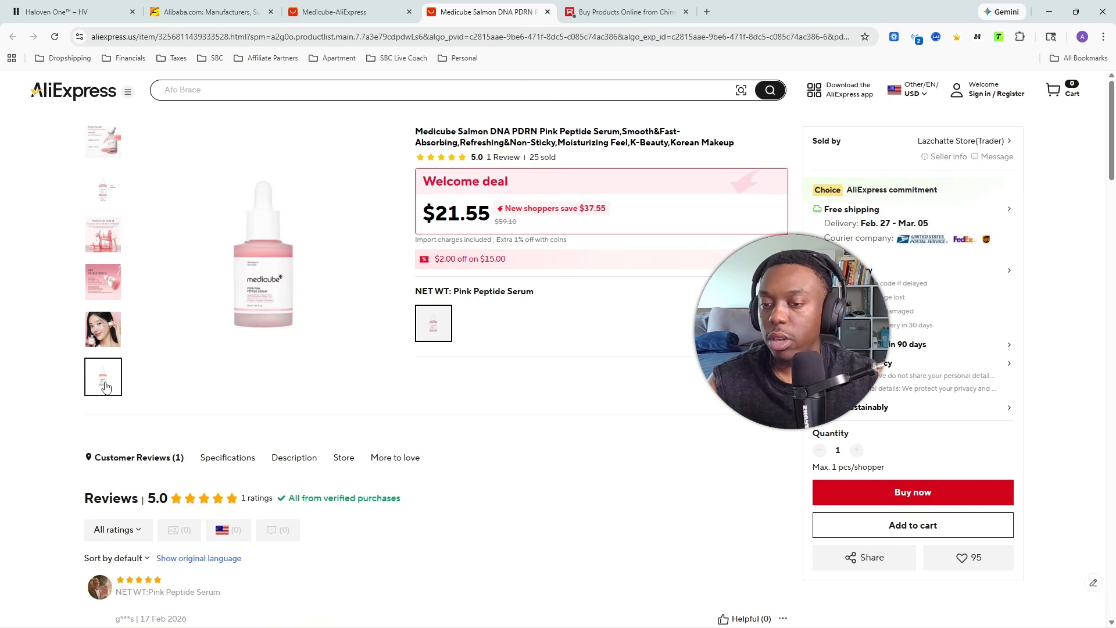
key("Print")
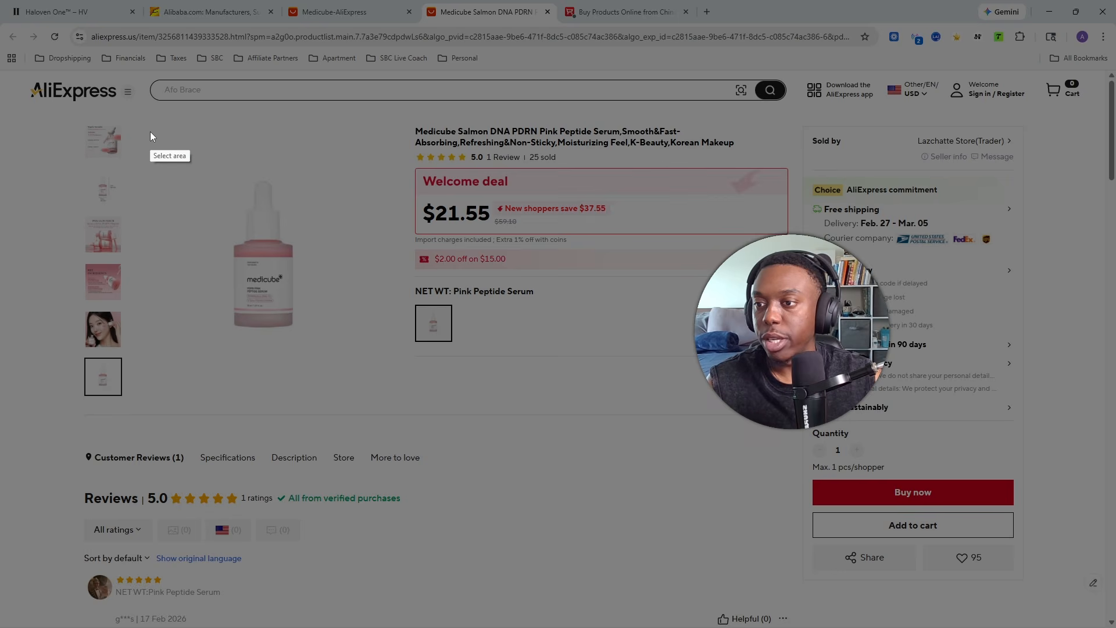
left_click_drag(150, 132, 394, 361)
left_click(368, 373)
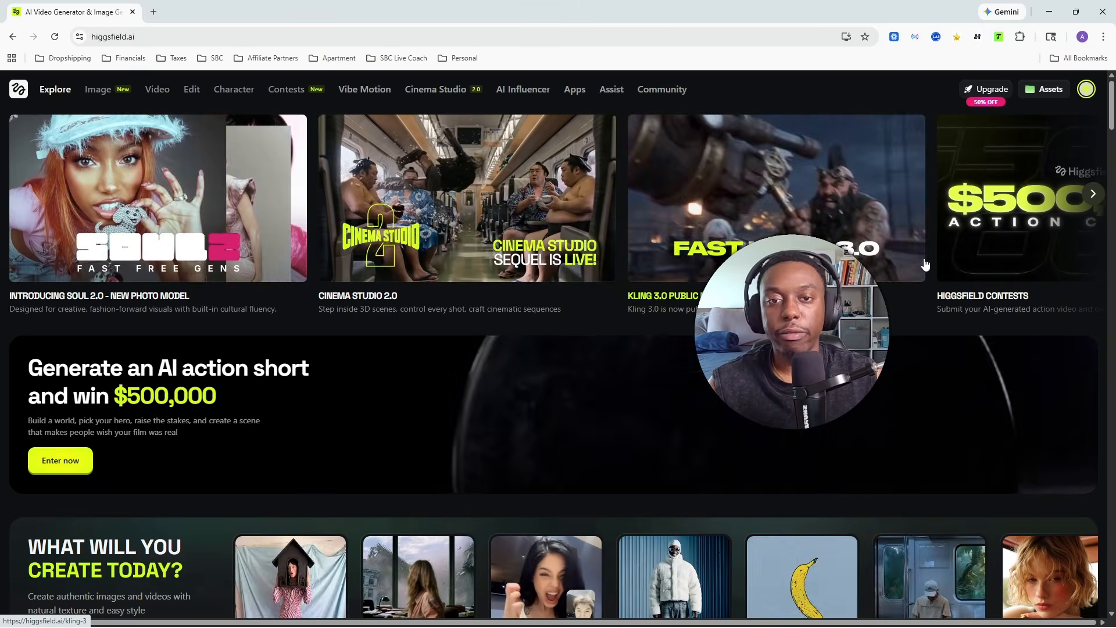
Open Higgsfield's Create Image tool and look through the available models with Nano Banana Pro selected
mouse_move(96, 91)
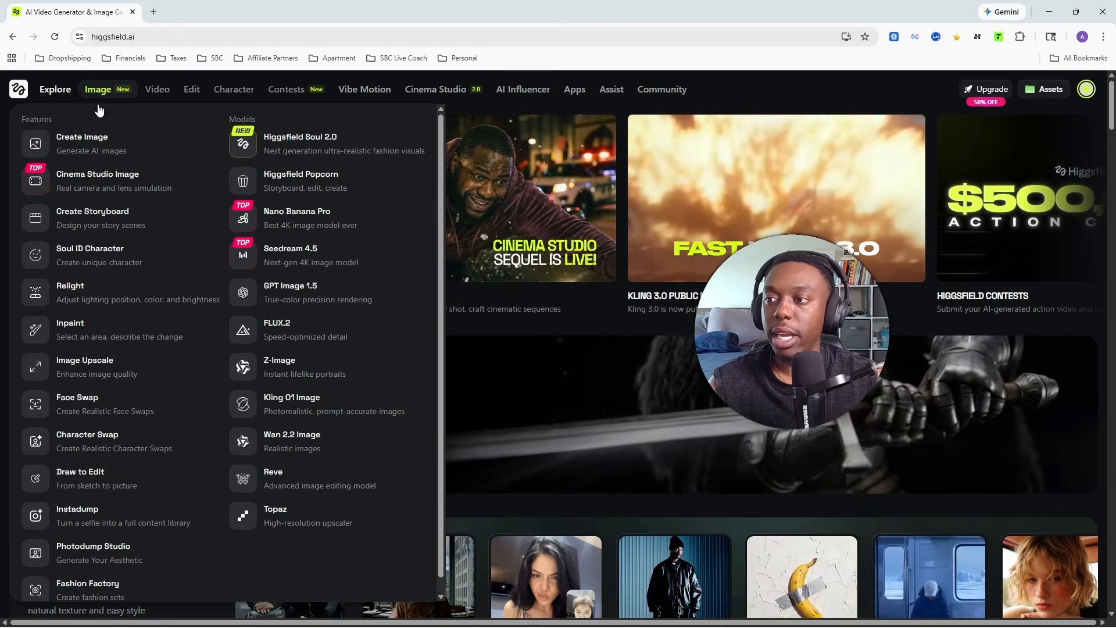
left_click(96, 144)
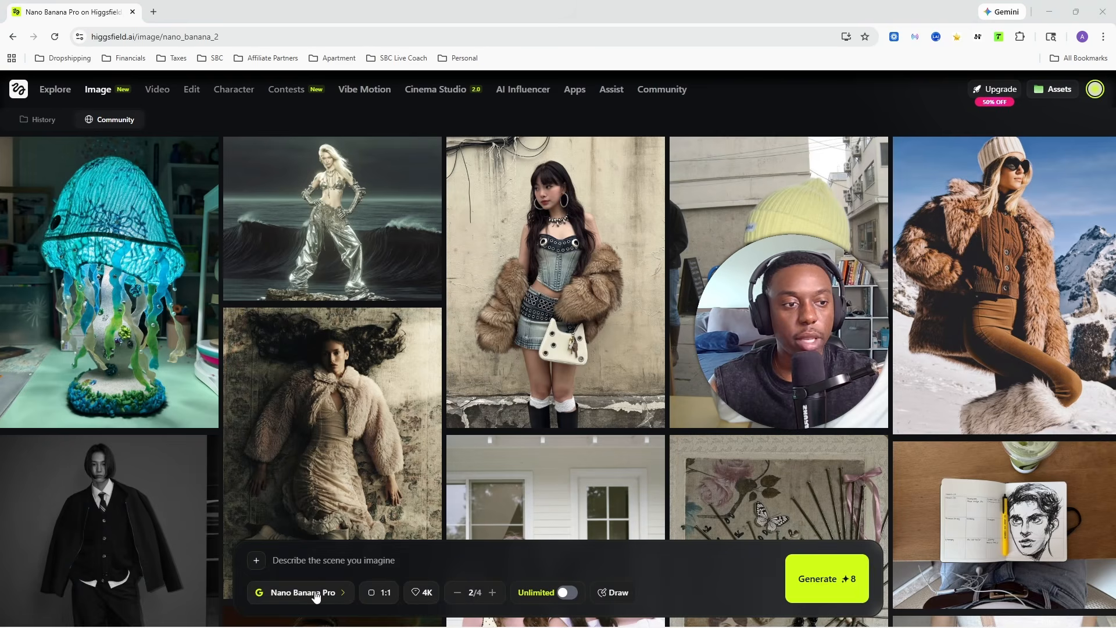
left_click(316, 593)
scroll(349, 436, "down", 5)
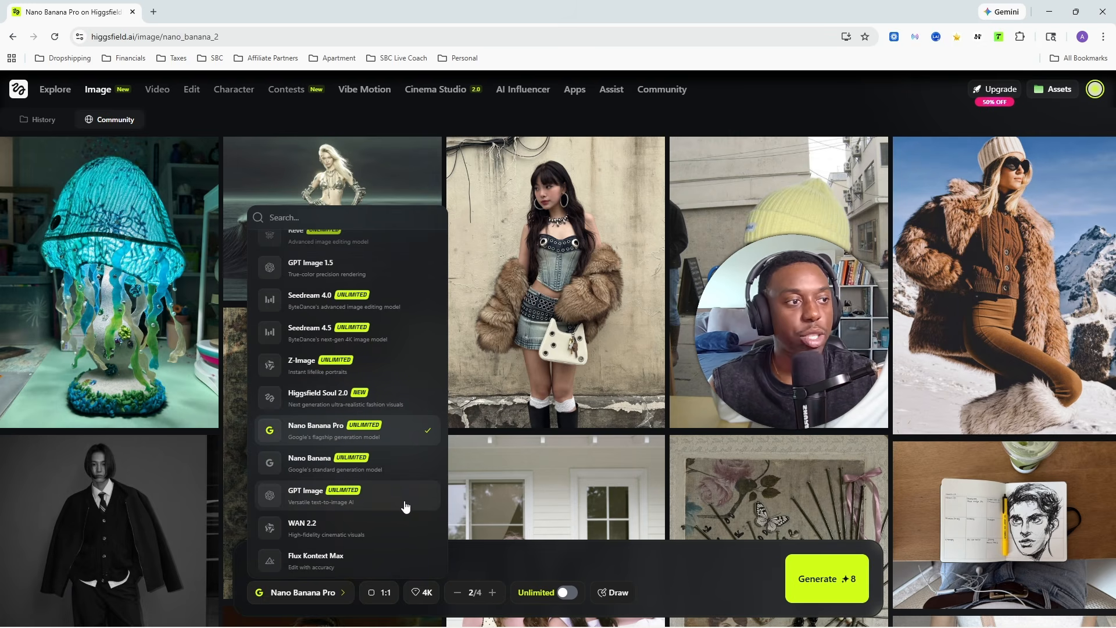
Attach the captured serum bottle image as the prompt's reference and close its enlarged preview
key("alt+Tab")
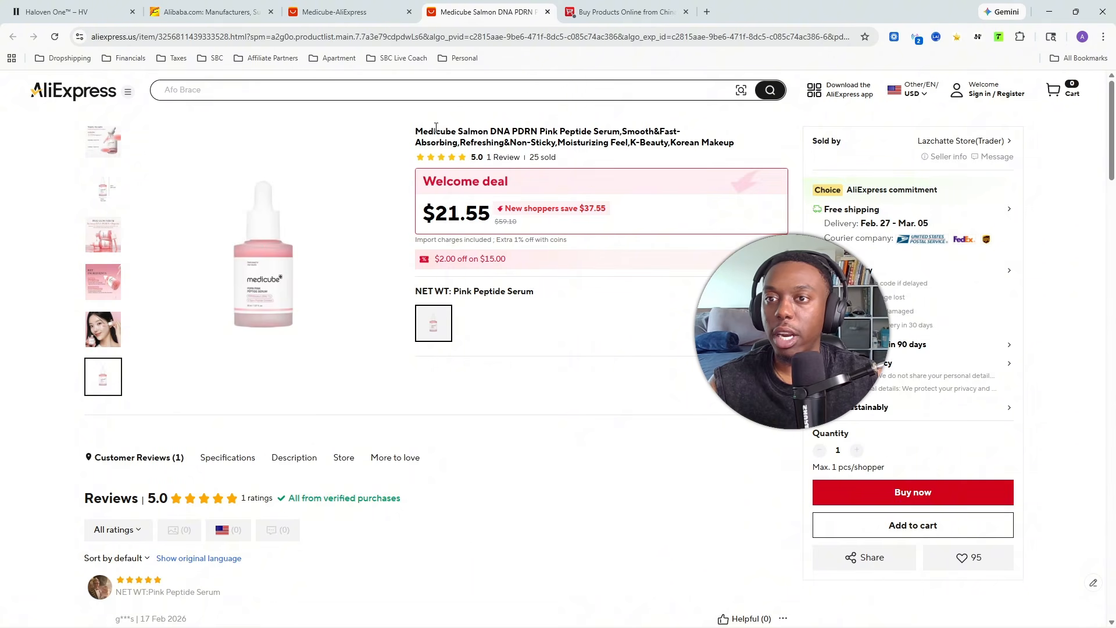
key("alt+Tab")
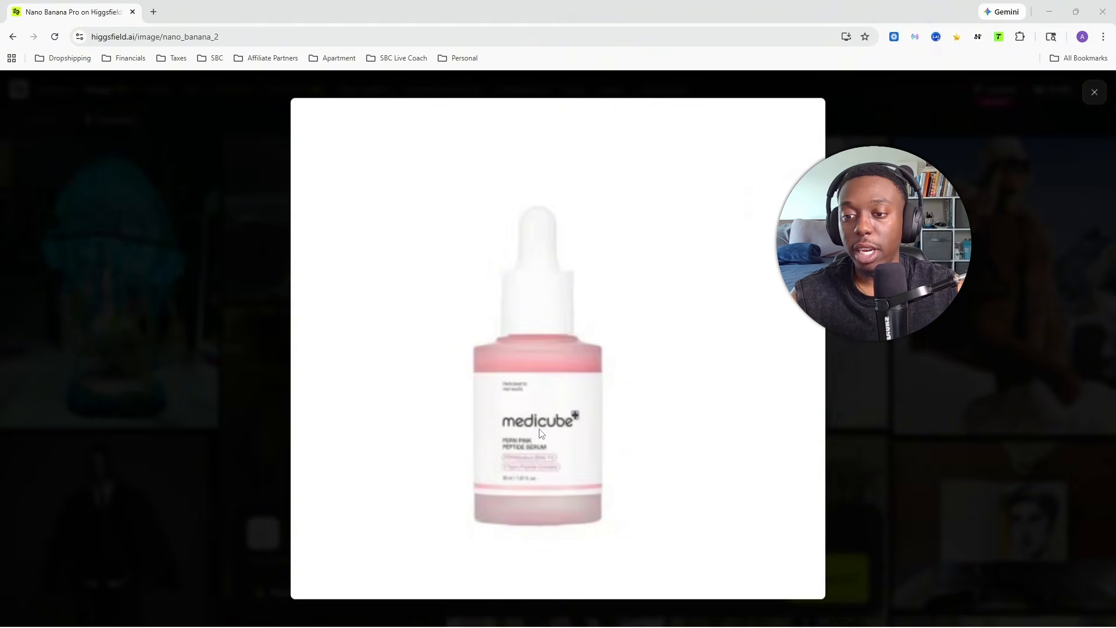
left_click(829, 343)
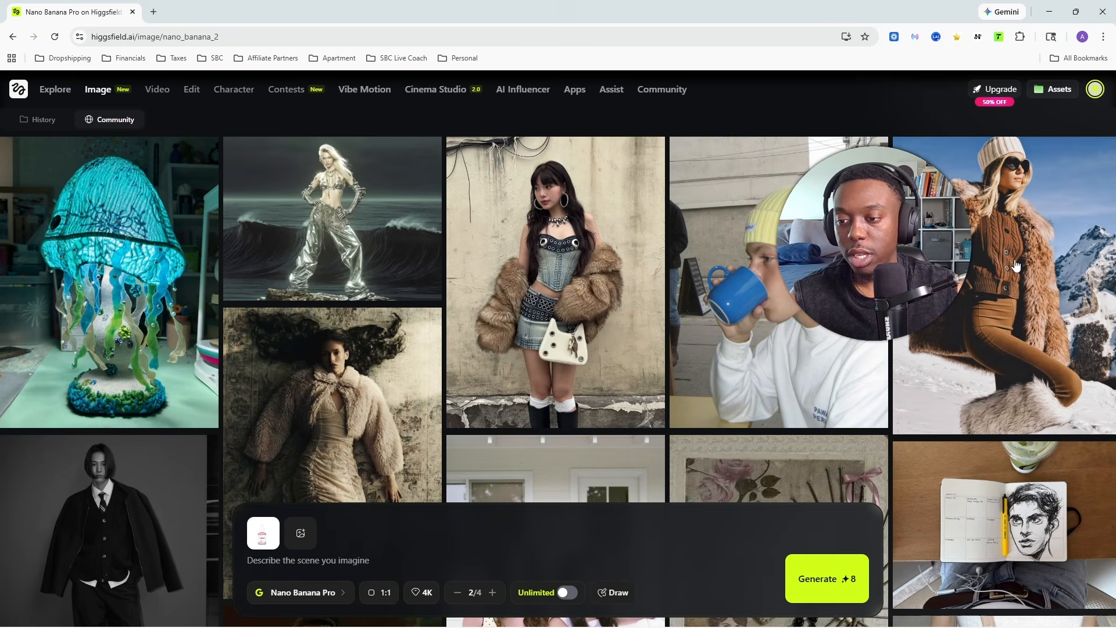
Enter the prompt "Lets recreate this image in a high quality photo shoot style format and also change the brand name from Medicube to Shecream"
left_click(308, 565)
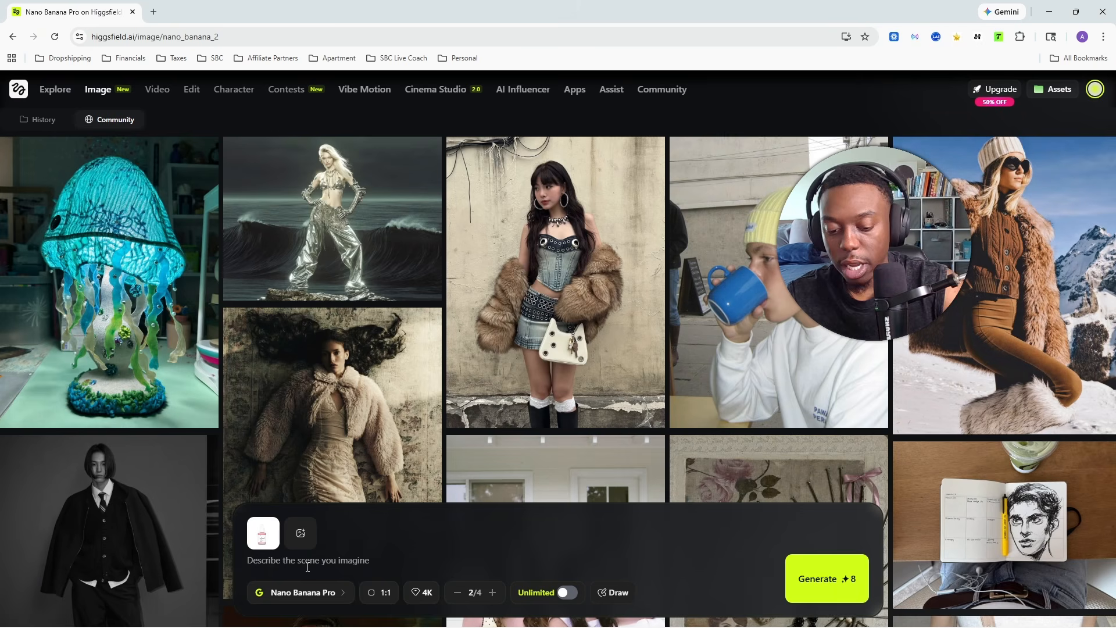
type("Lets recre")
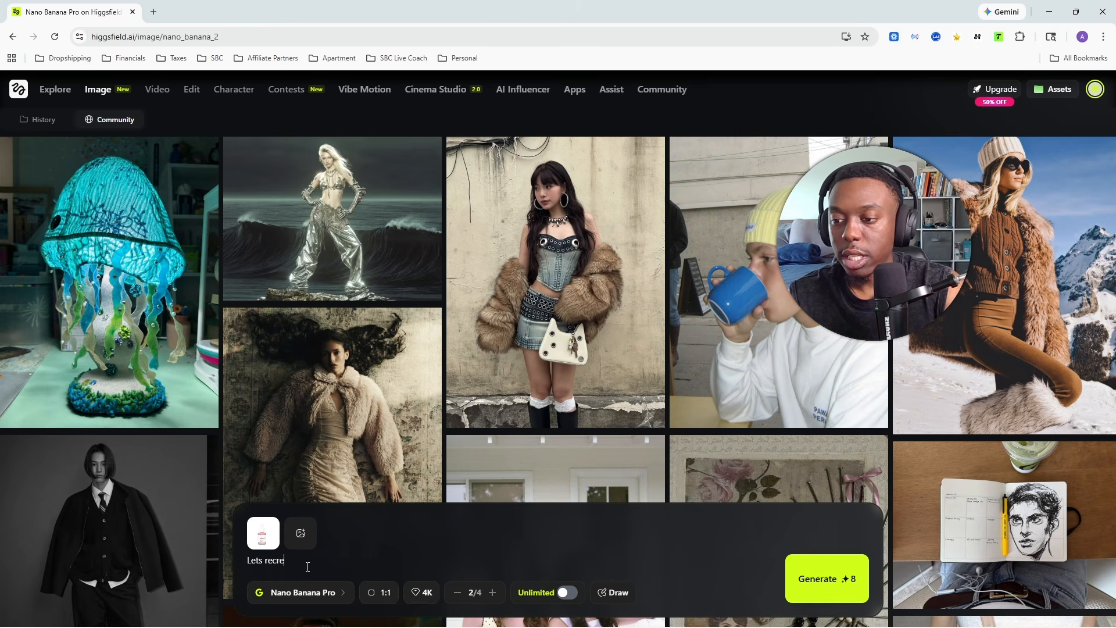
type("ate this image ")
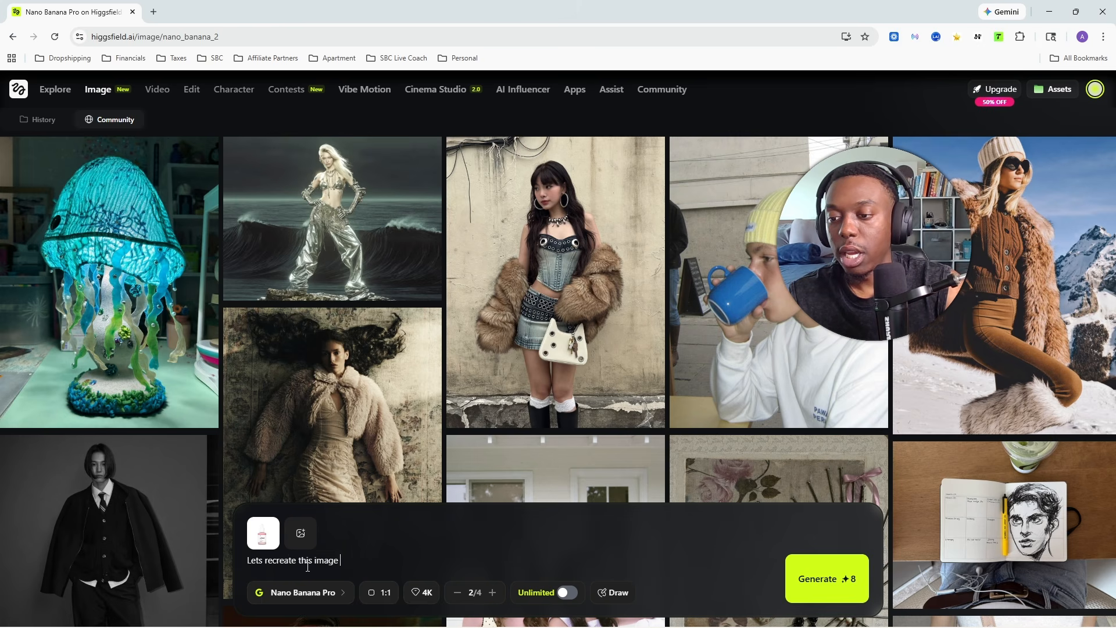
type("in a high qual")
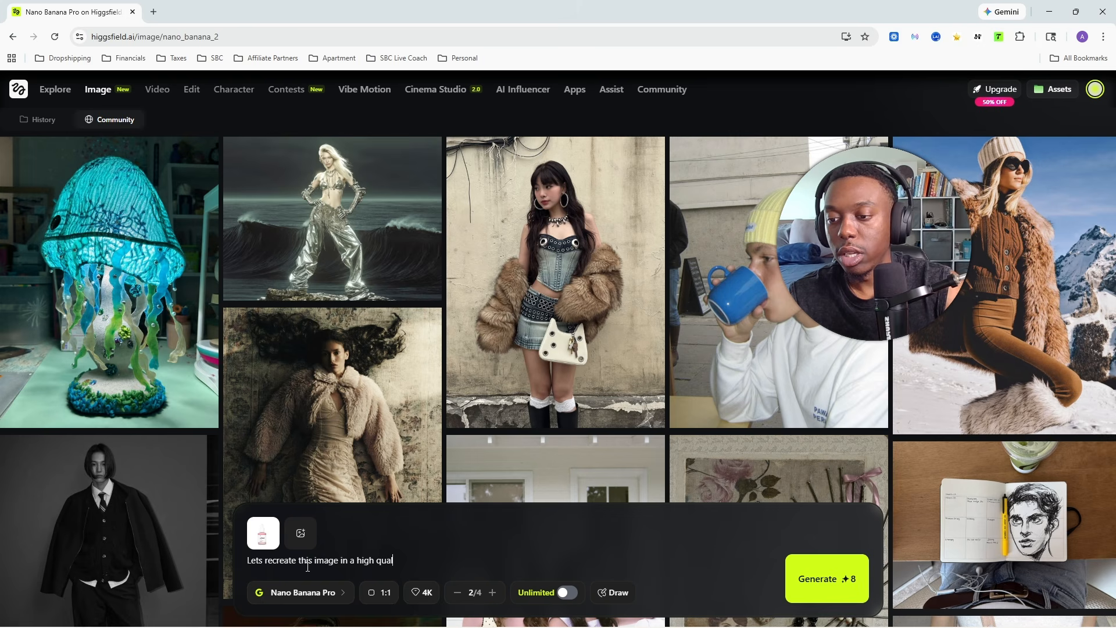
type("ity photo ")
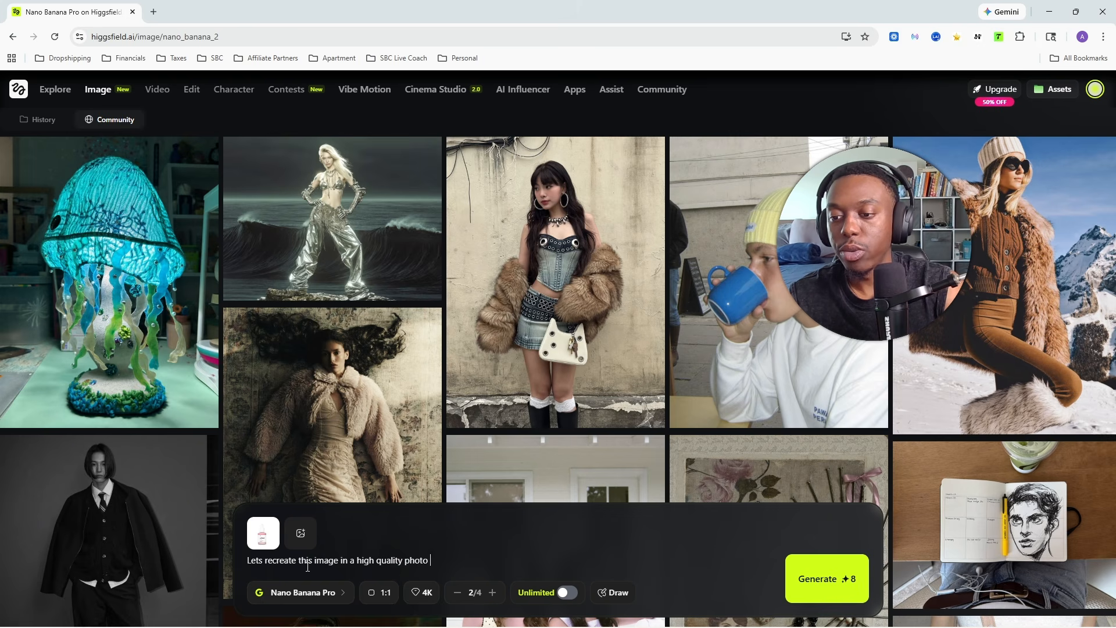
type("shoot style f")
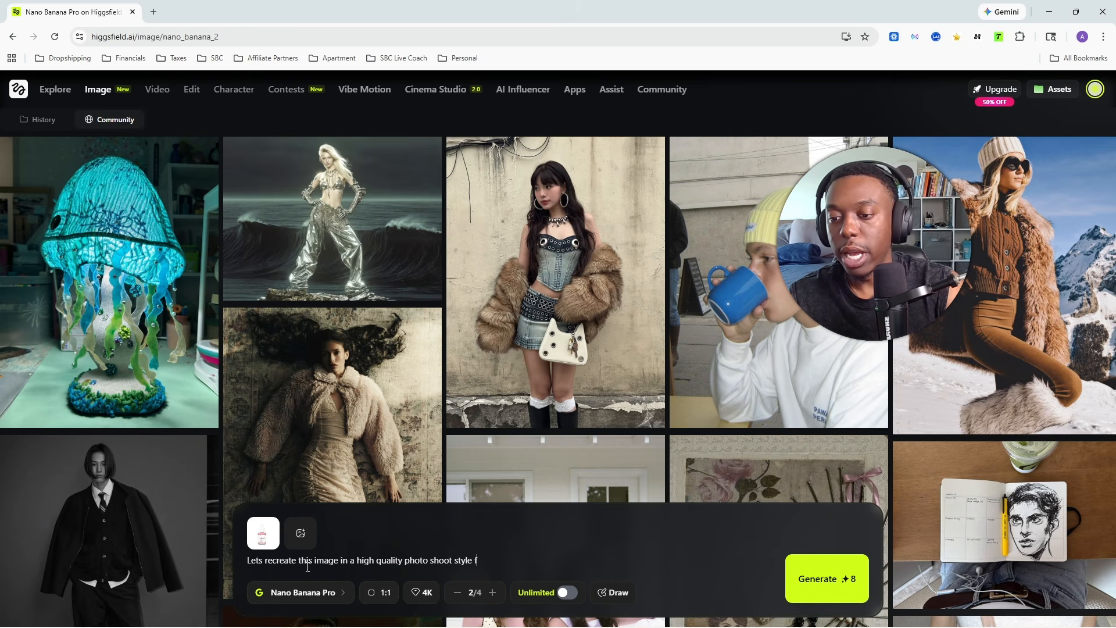
type("ormat and al")
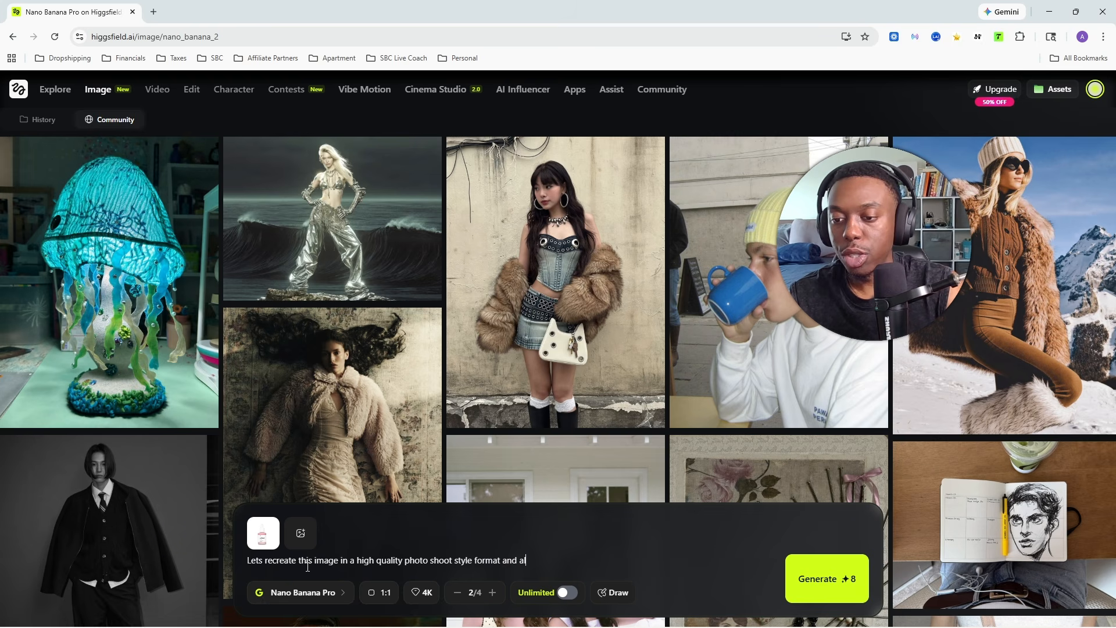
type("so change the brand name from Medicube to Shecream")
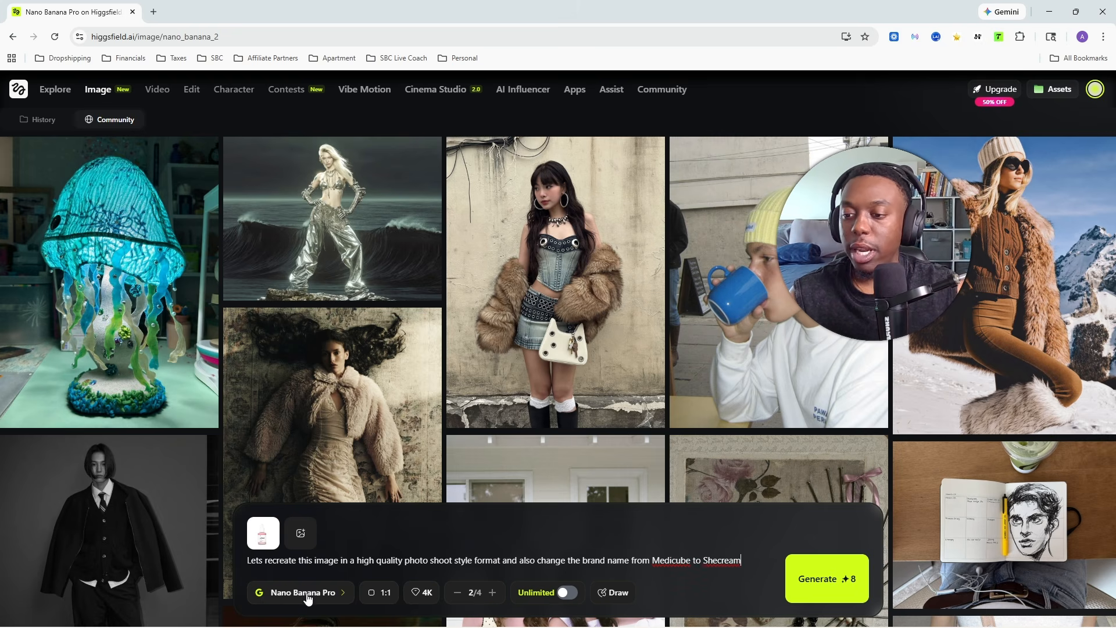
Generate a single image with a 1:1 aspect ratio and 4K quality
left_click(387, 593)
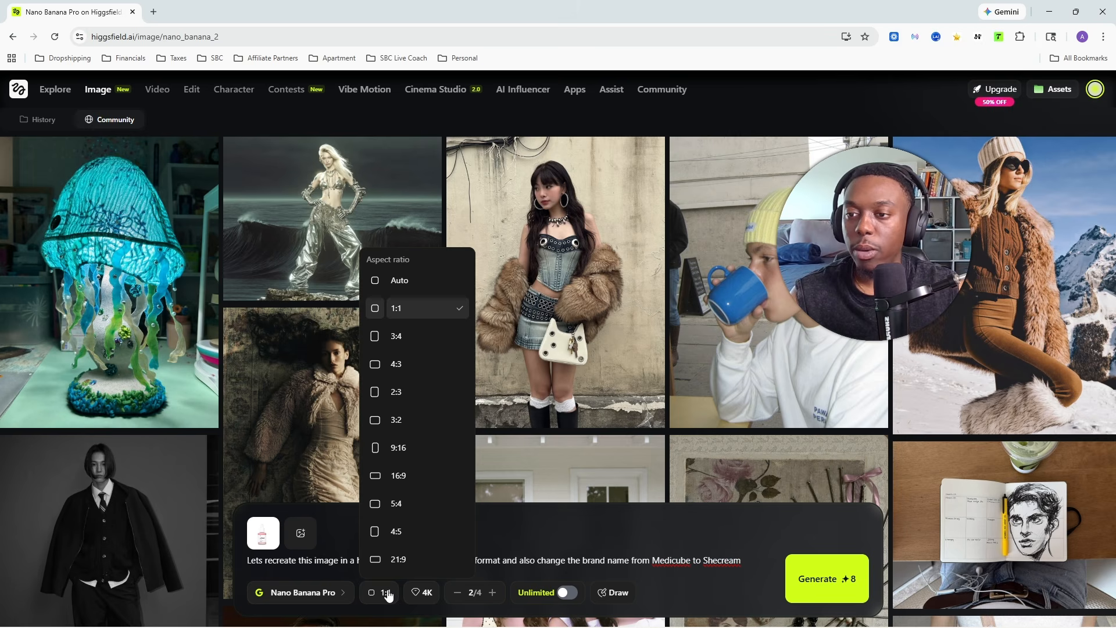
left_click(387, 593)
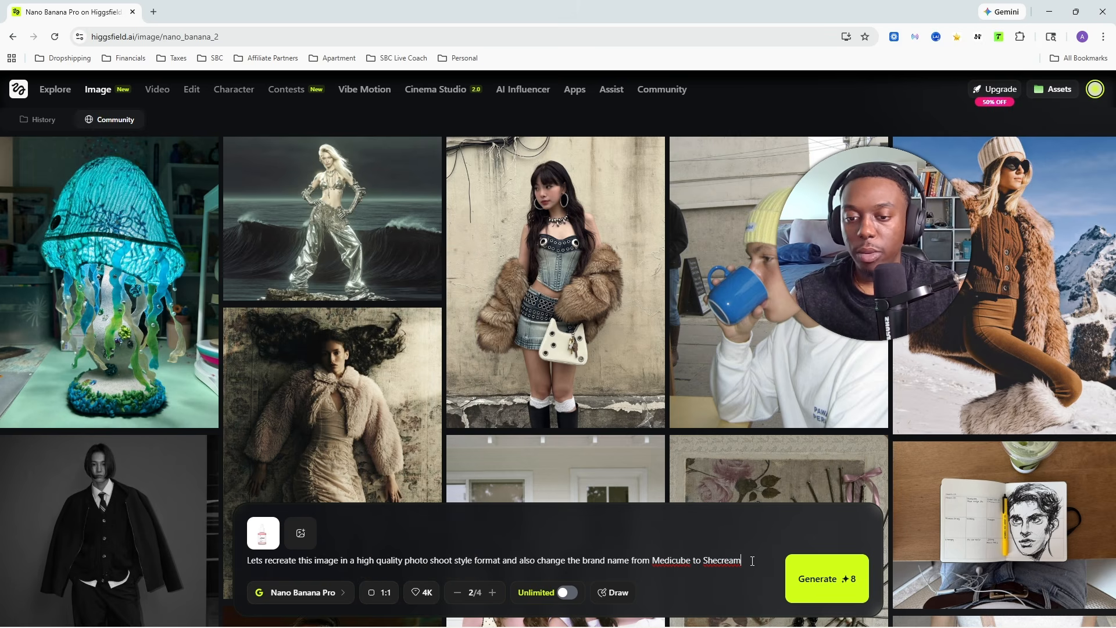
type(".")
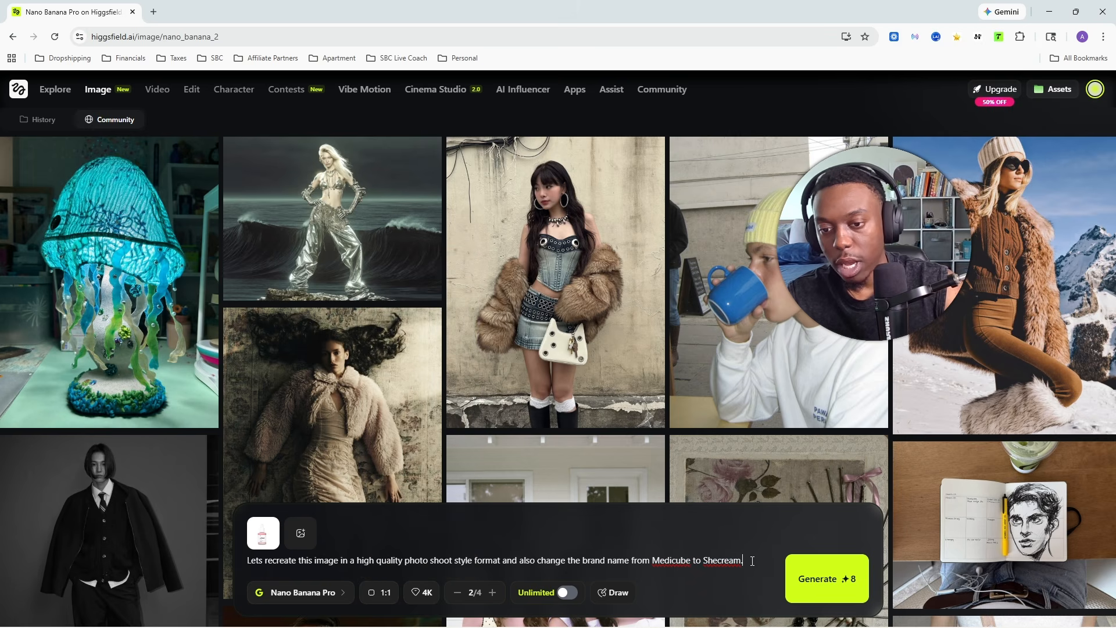
left_click(422, 592)
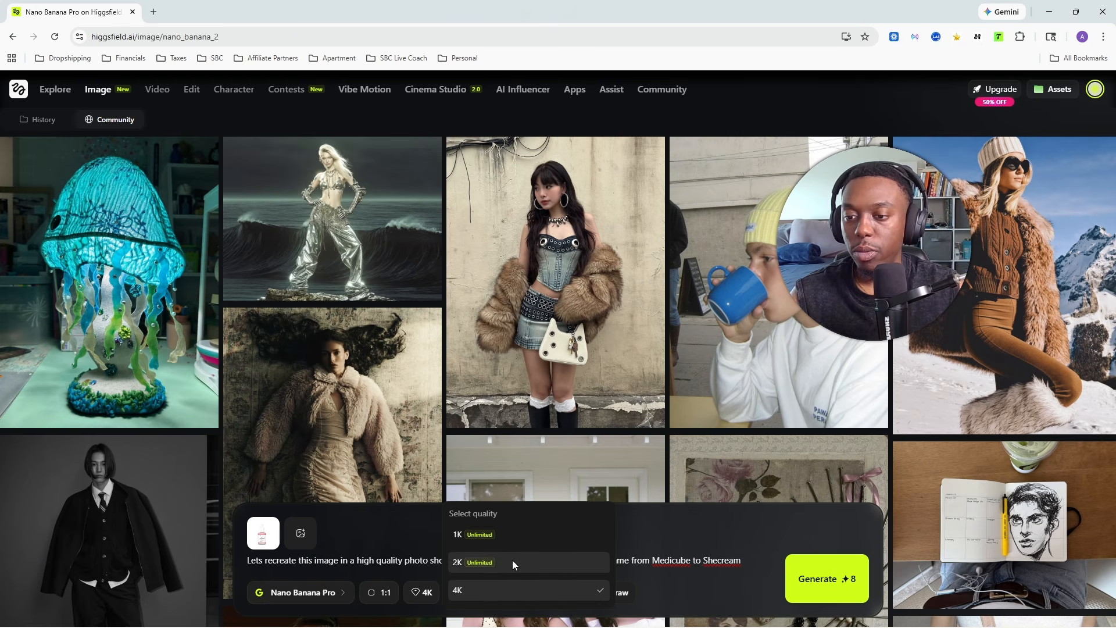
left_click(490, 594)
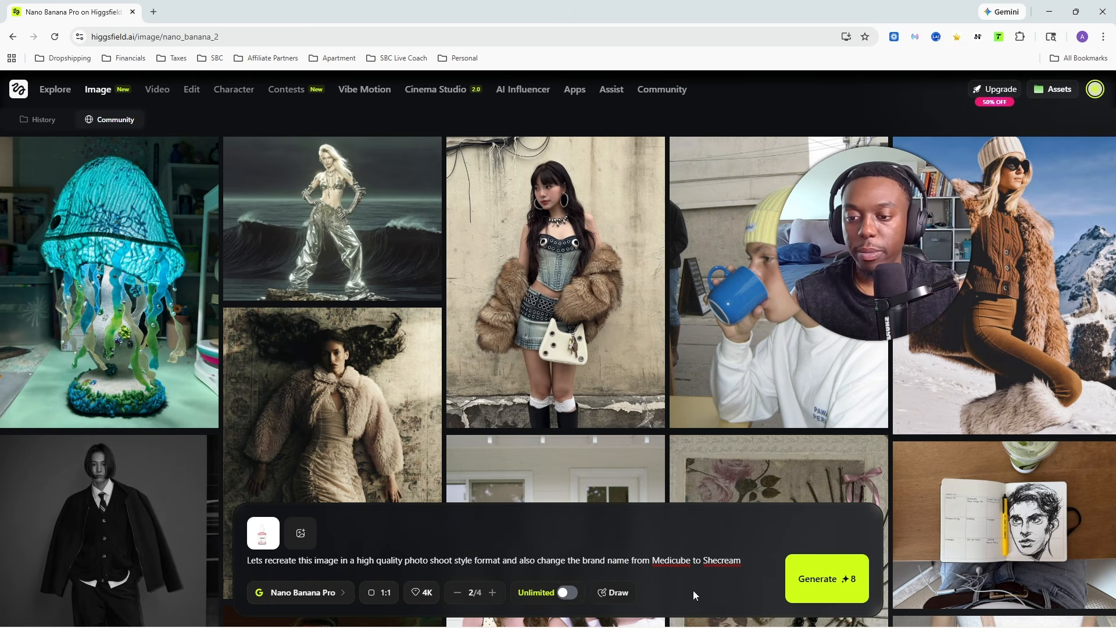
left_click(458, 592)
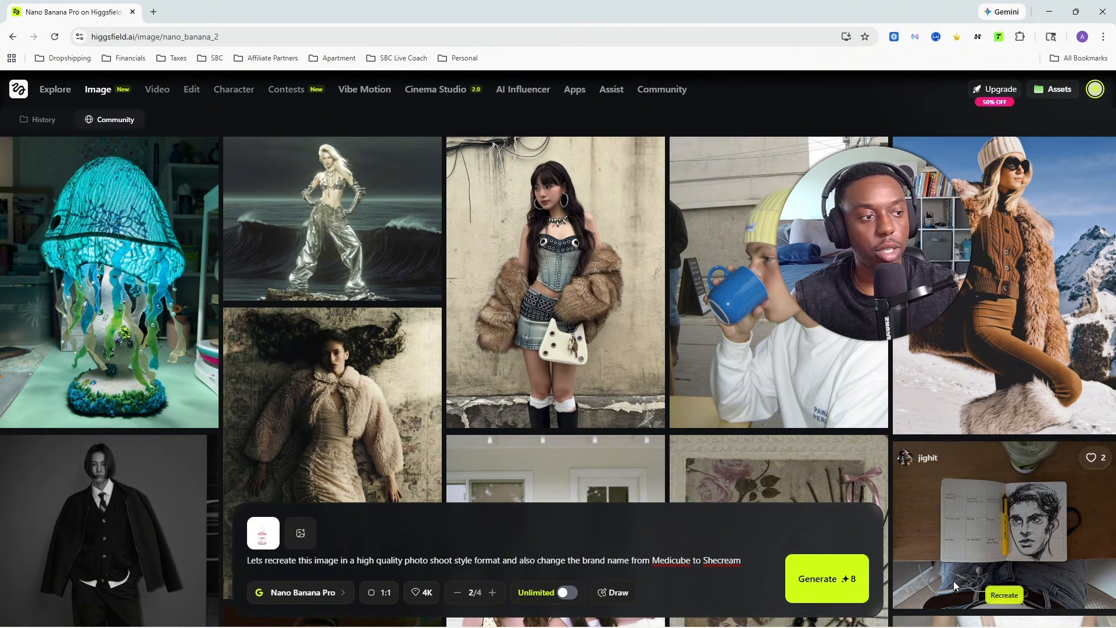
left_click(458, 592)
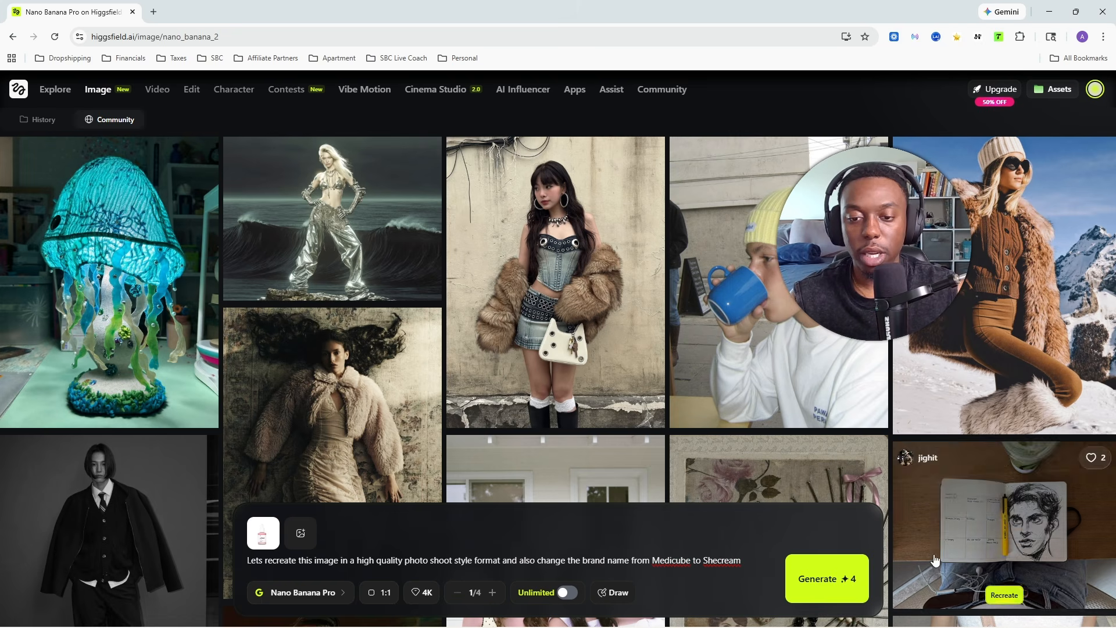
left_click(830, 578)
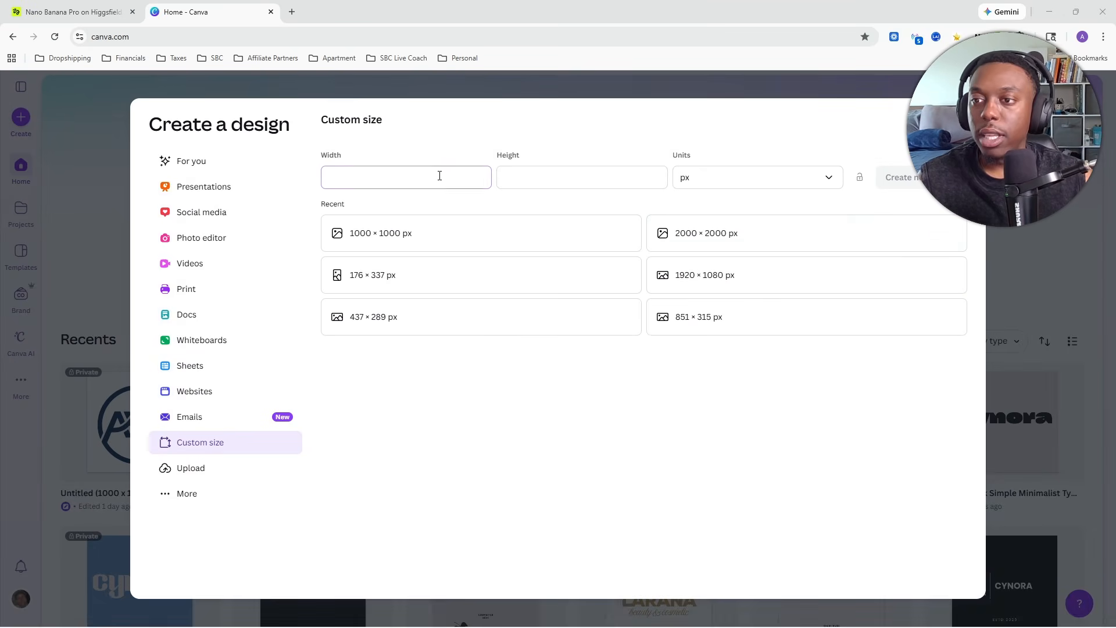
Create a new custom-size design of 2000 × 2000 px in Canva
left_click(440, 175)
type("2000")
key("Tab")
type("20")
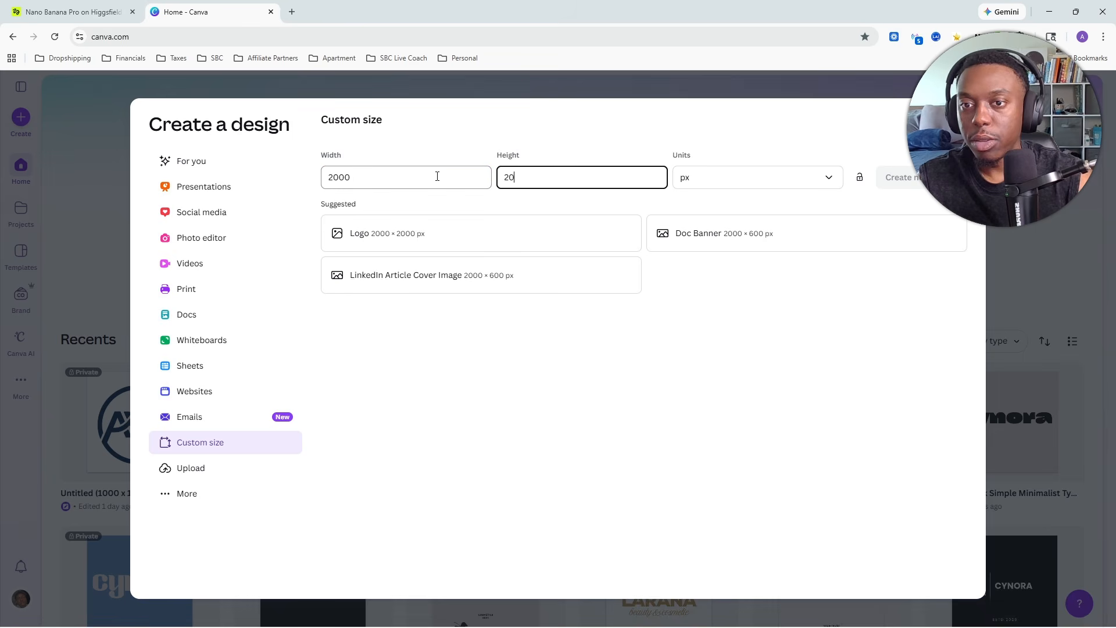
type("00")
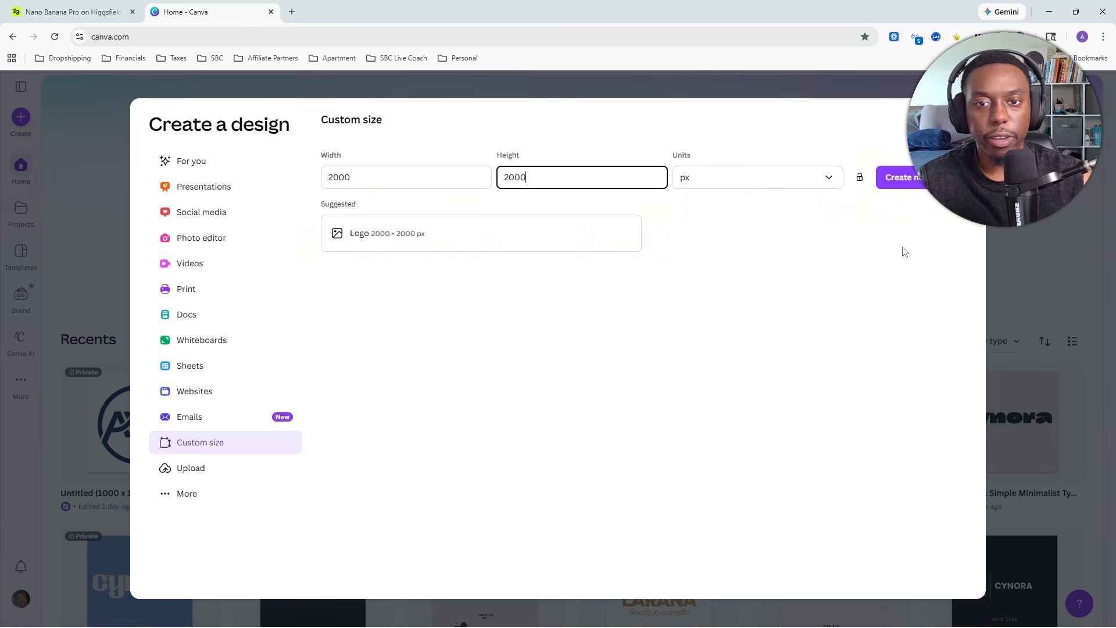
left_click(901, 177)
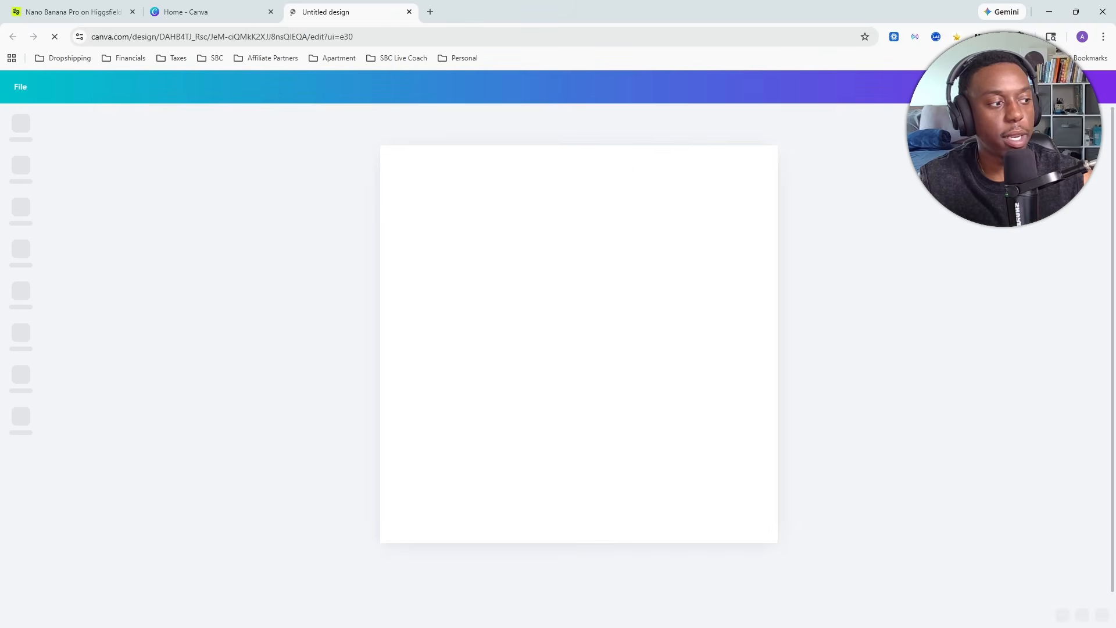
Align the generated Shecream image with the canvas corner and enlarge it to fill the whole page
left_click_drag(575, 311, 499, 235)
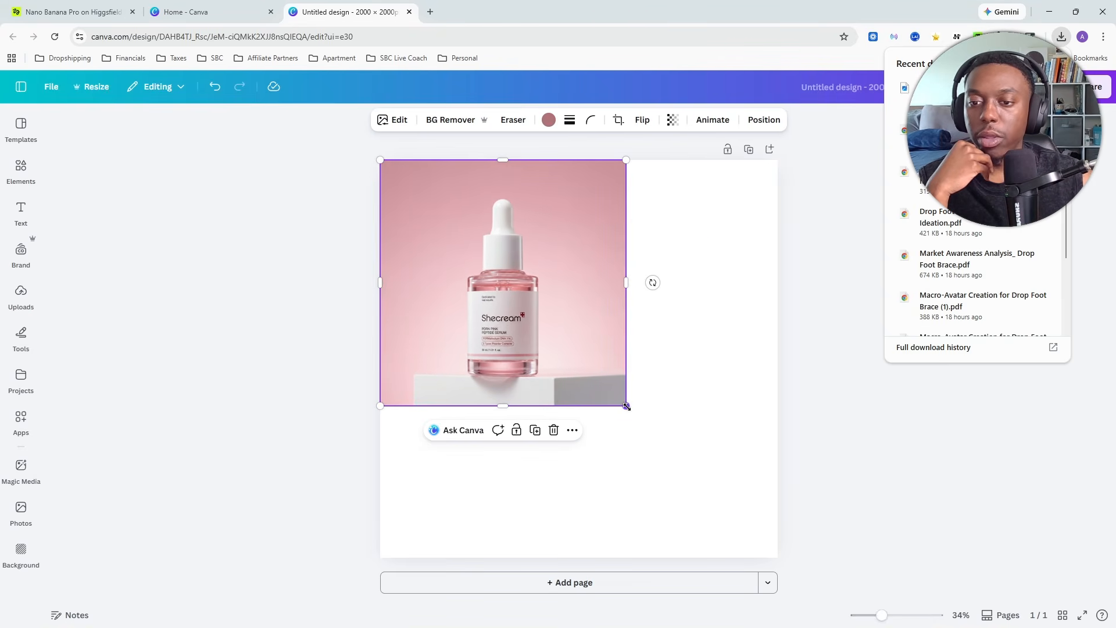
left_click_drag(626, 407, 799, 547)
left_click(913, 504)
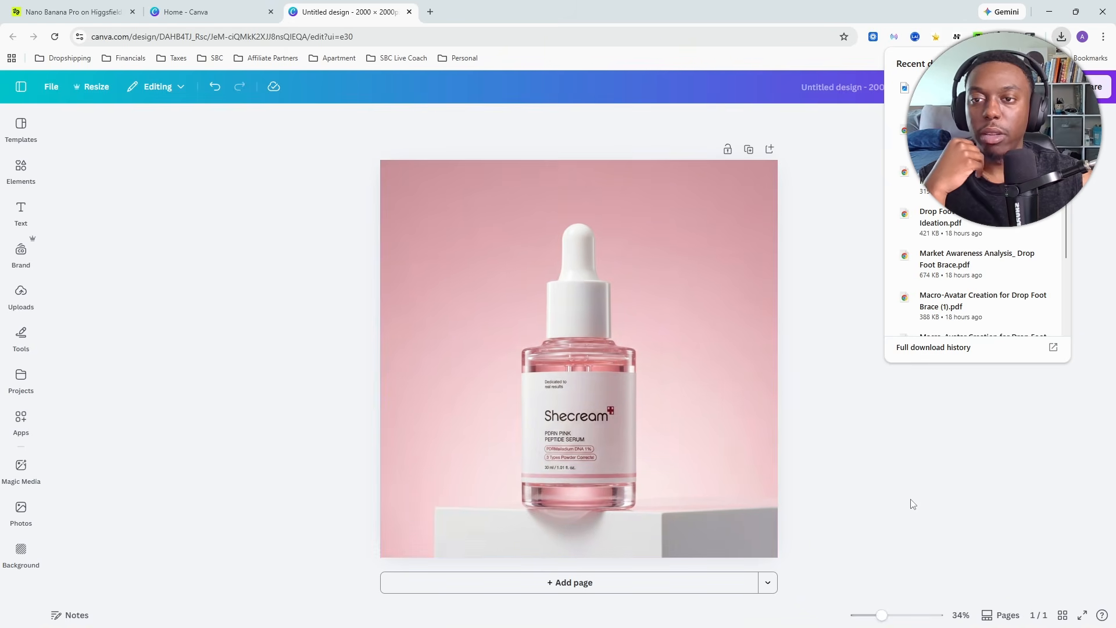
Remove the background from the Shecream image, then enlarge the bottle and centre it on the white canvas
left_click(647, 274)
left_click(459, 121)
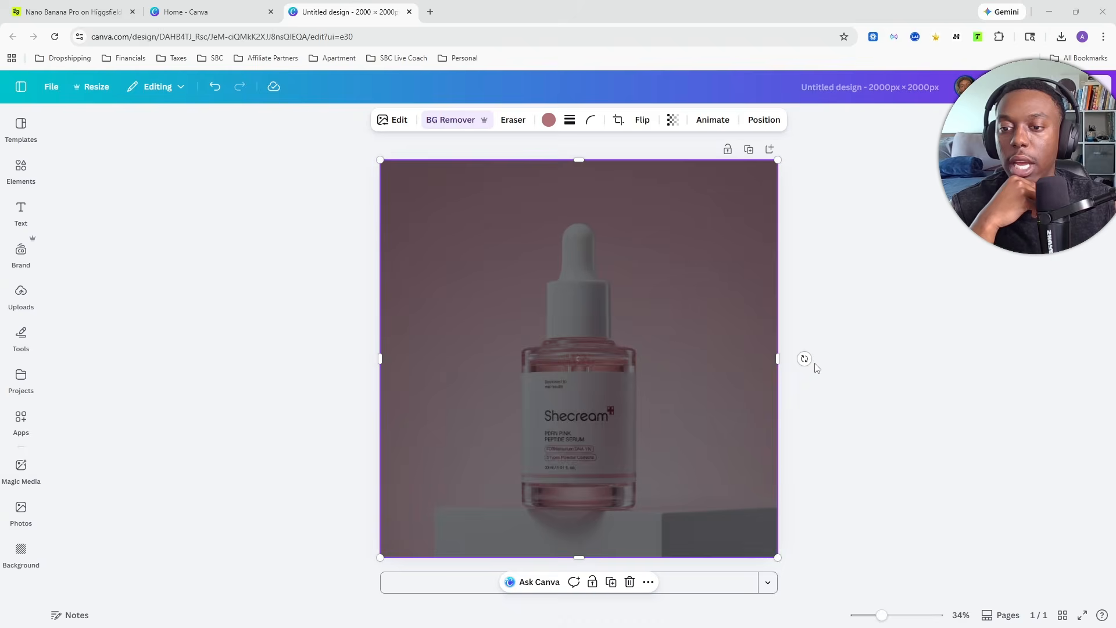
left_click_drag(779, 161, 910, 99)
left_click_drag(628, 322, 579, 351)
left_click(921, 323)
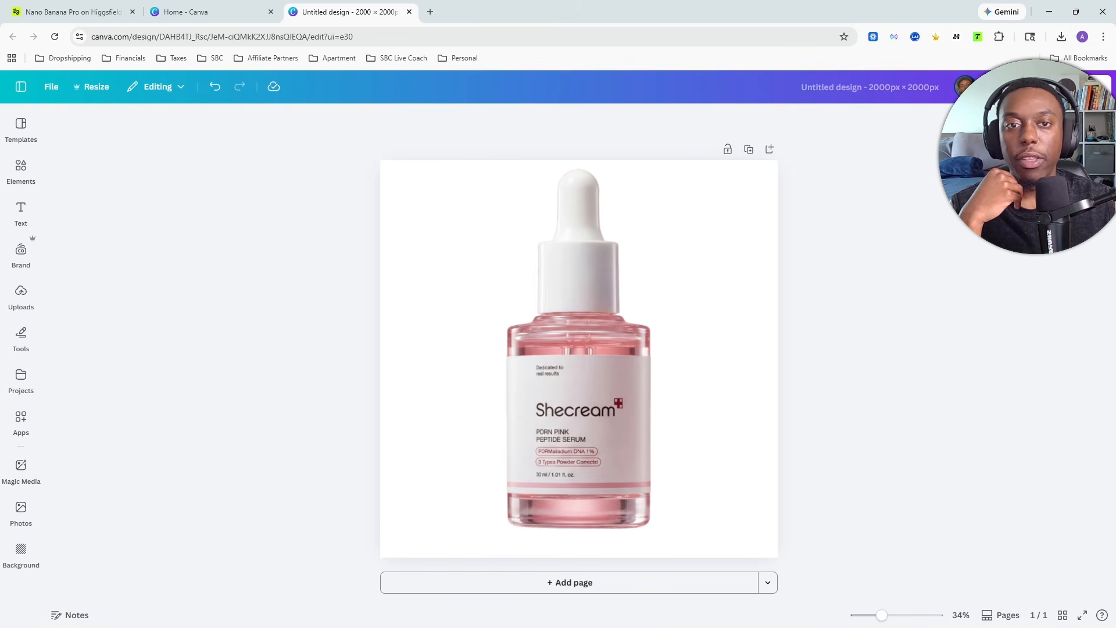
Download the finished bottle design as a PNG file
left_click(1090, 87)
left_click(899, 339)
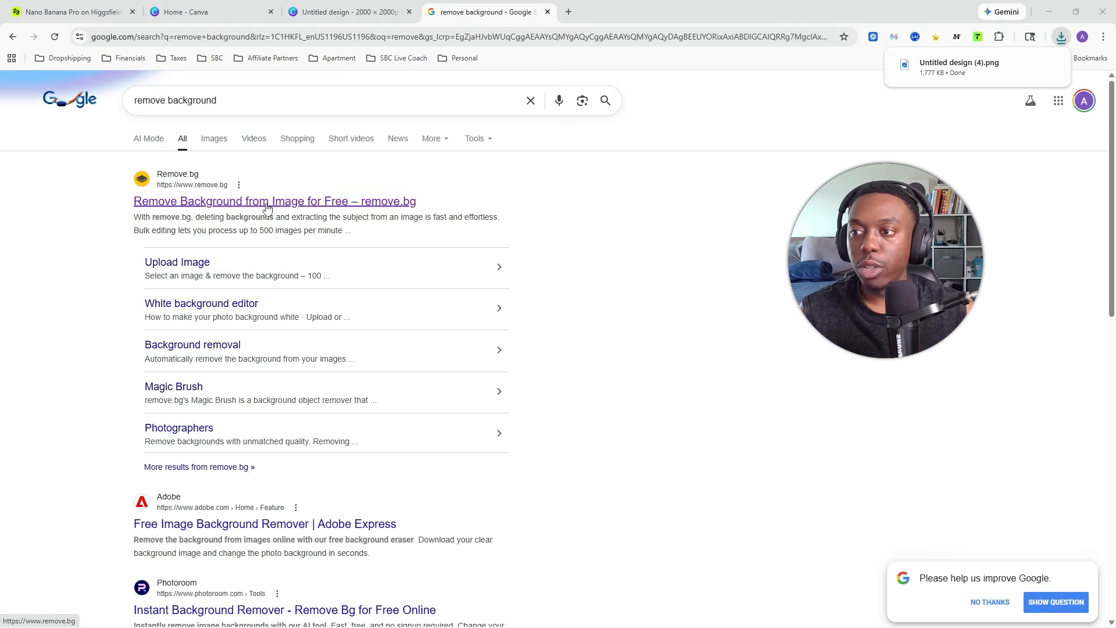
Open the remove.bg website from the "remove background" search results
left_click(214, 204)
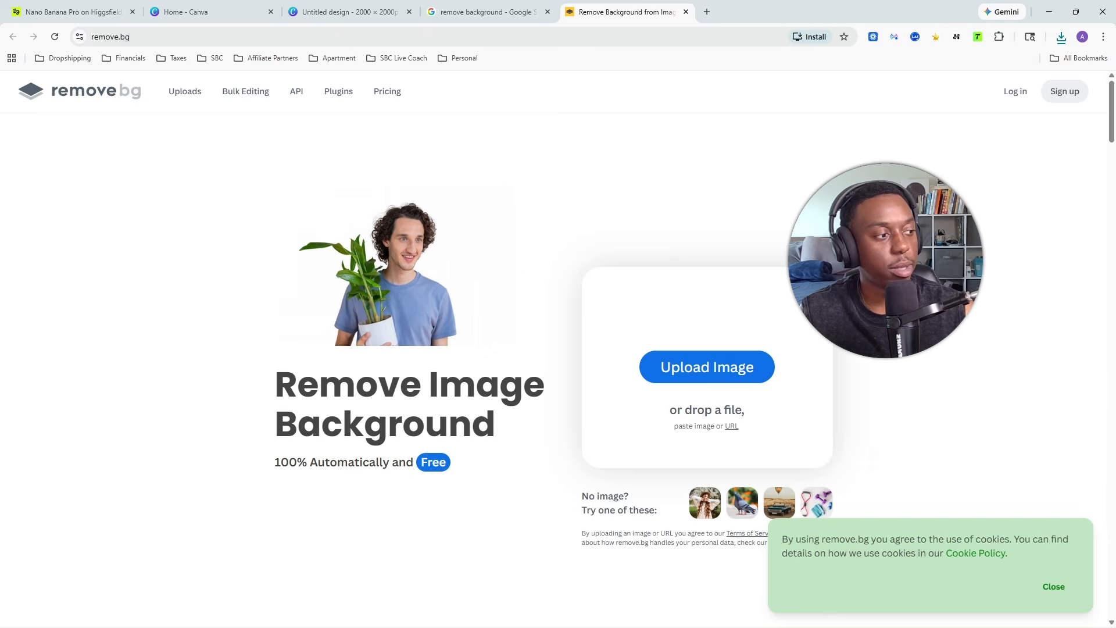
Switch back to Higgsfield, then clear the old rebranding prompt and remove its bottle reference image
key("ctrl+1")
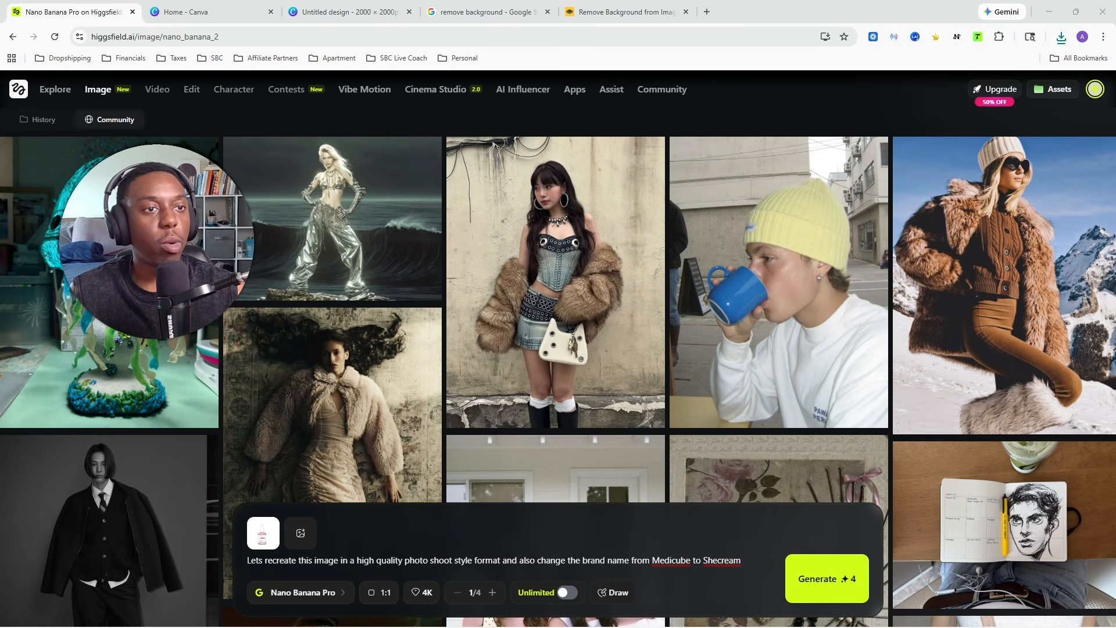
triple_click(387, 562)
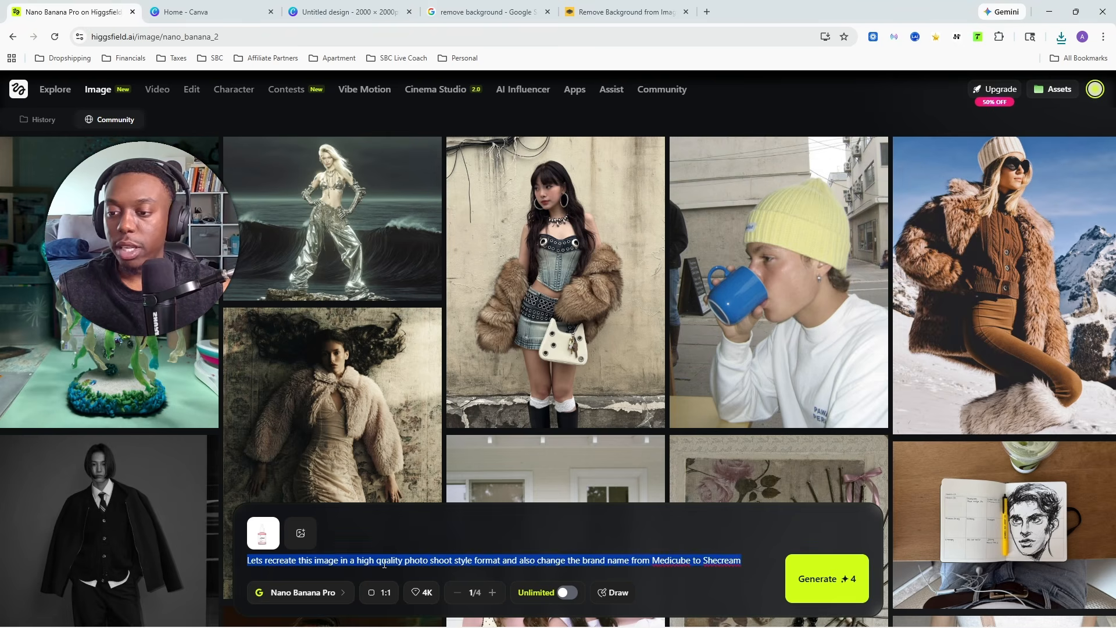
key("BackSpace")
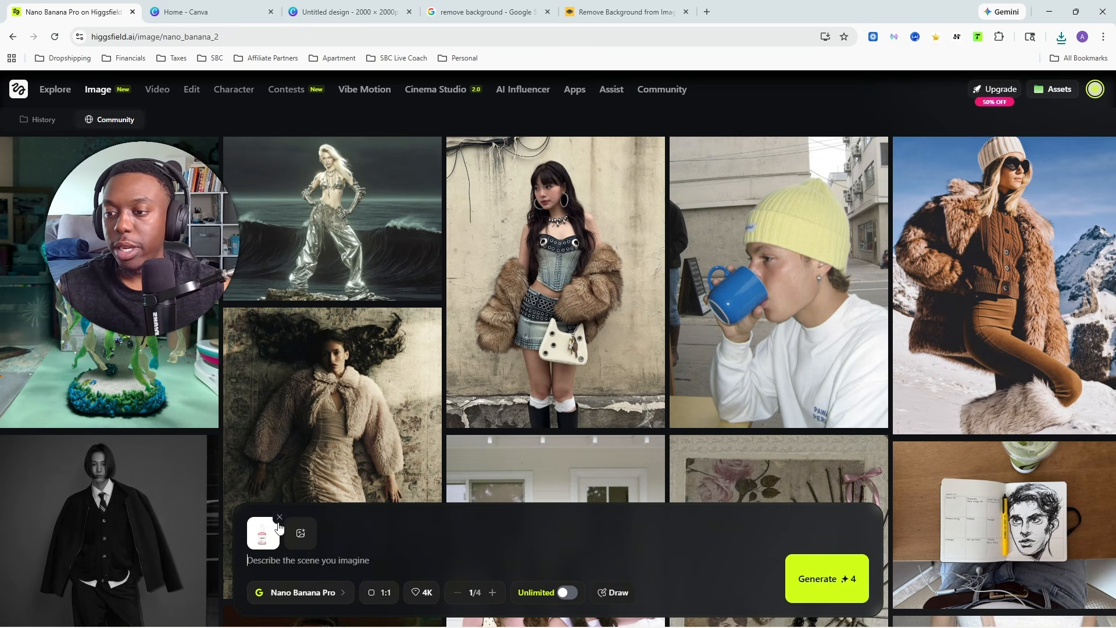
left_click(278, 520)
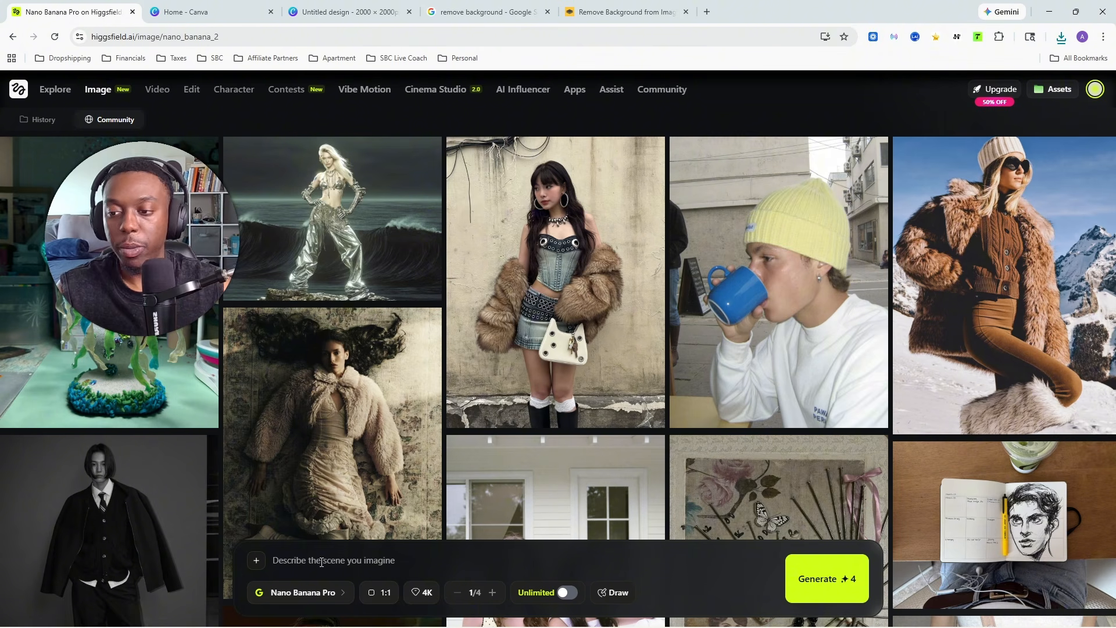
Change the image generation model to Higgsfield Soul 2.0
left_click(321, 562)
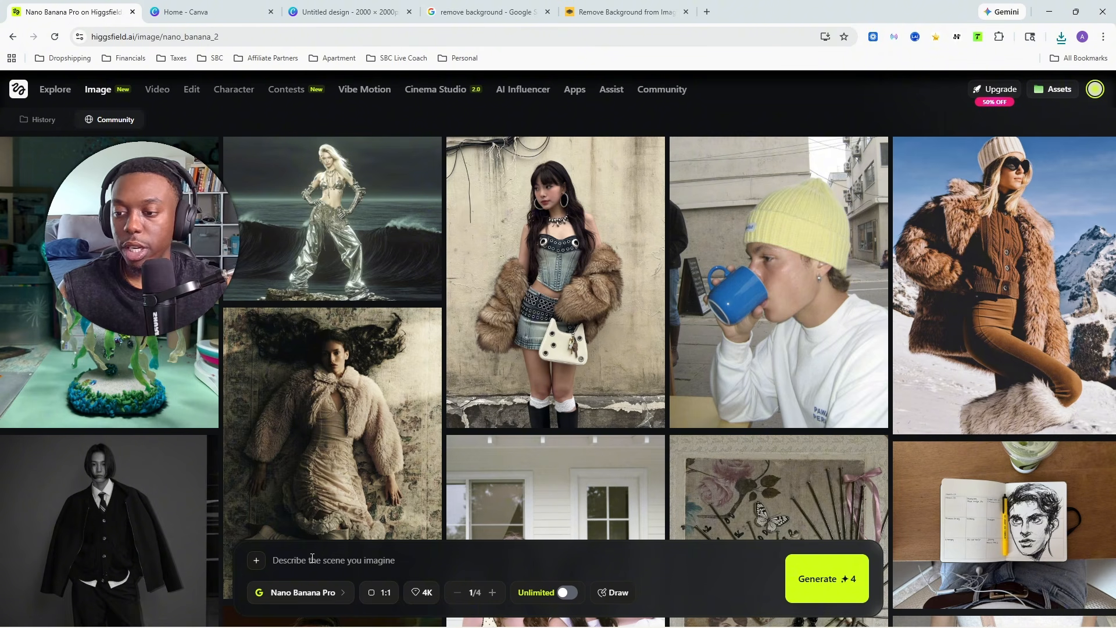
left_click(311, 597)
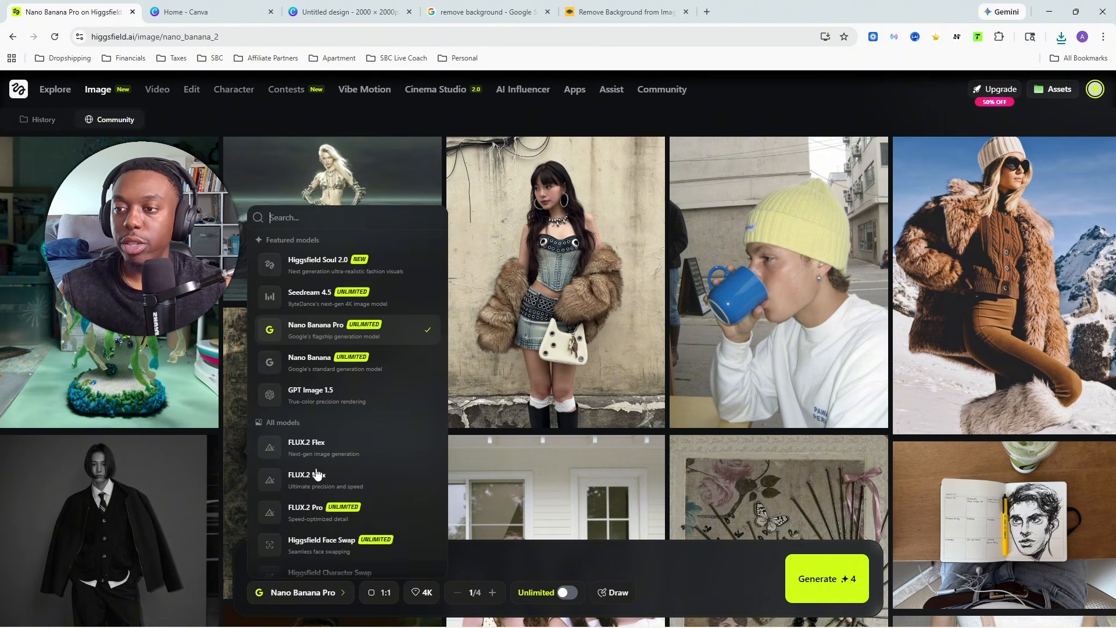
left_click(368, 268)
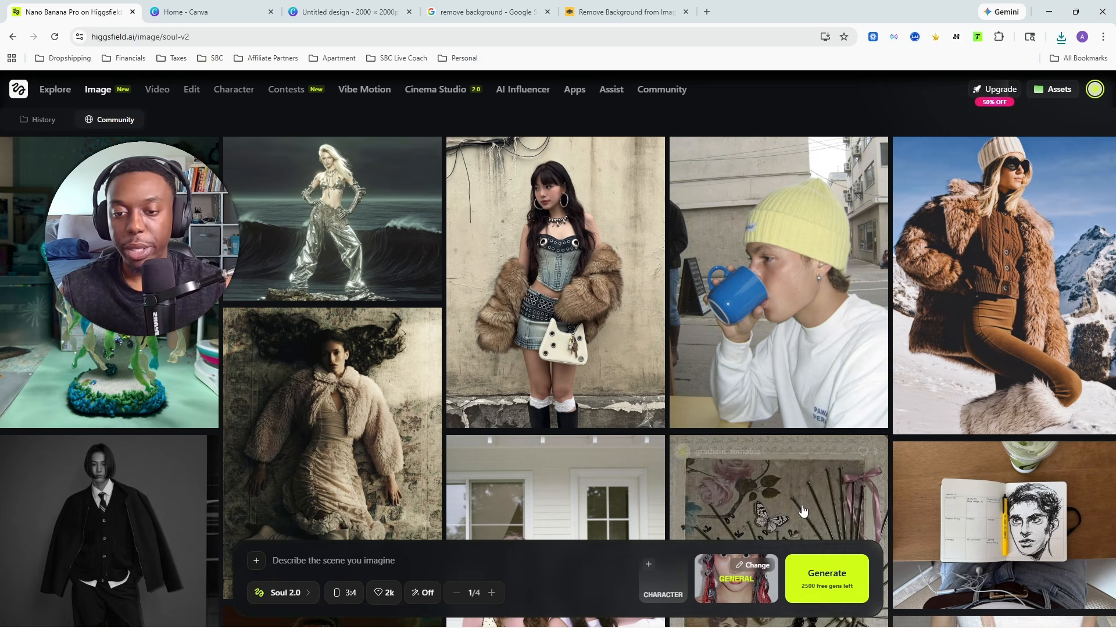
Write a prompt for a moderately attractive woman in her mid 30's smiling candidly in her luxury cozy warm modern apartment on a warm spring day
left_click(752, 567)
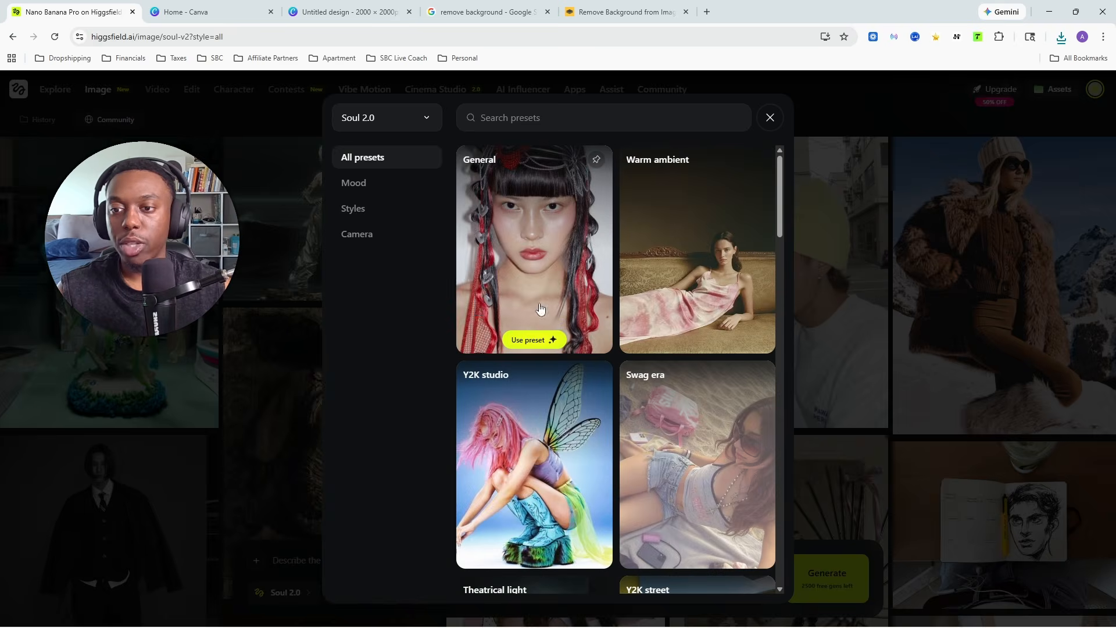
left_click(770, 118)
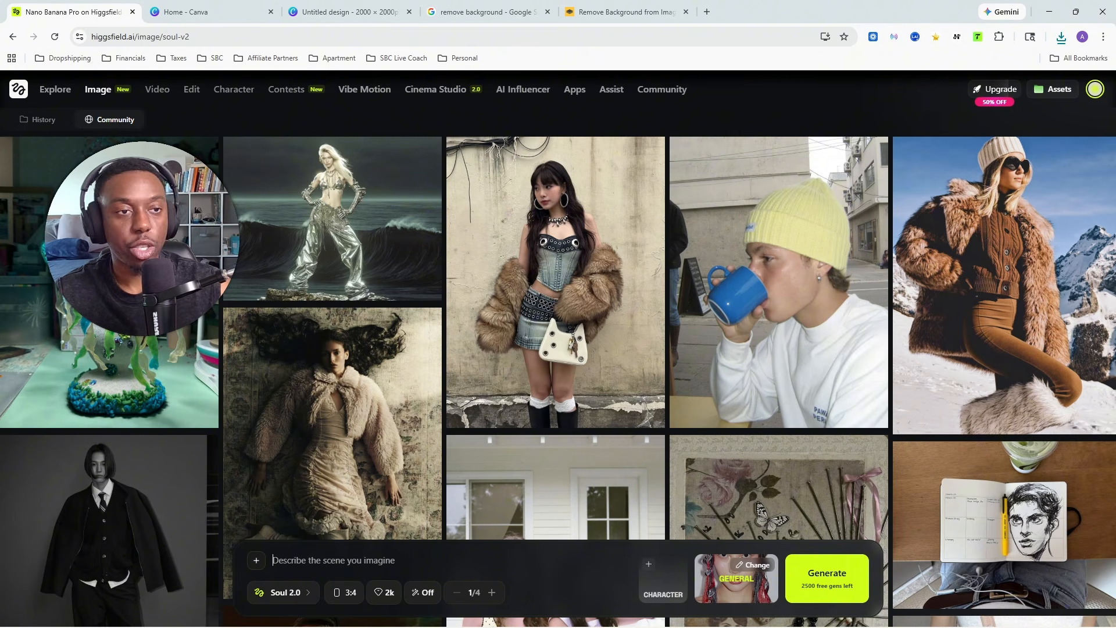
type("Generate a moderately attractive women in her mid 30's smiling in a candid way in her luxury cozy warm modern apartment on a warm spring day")
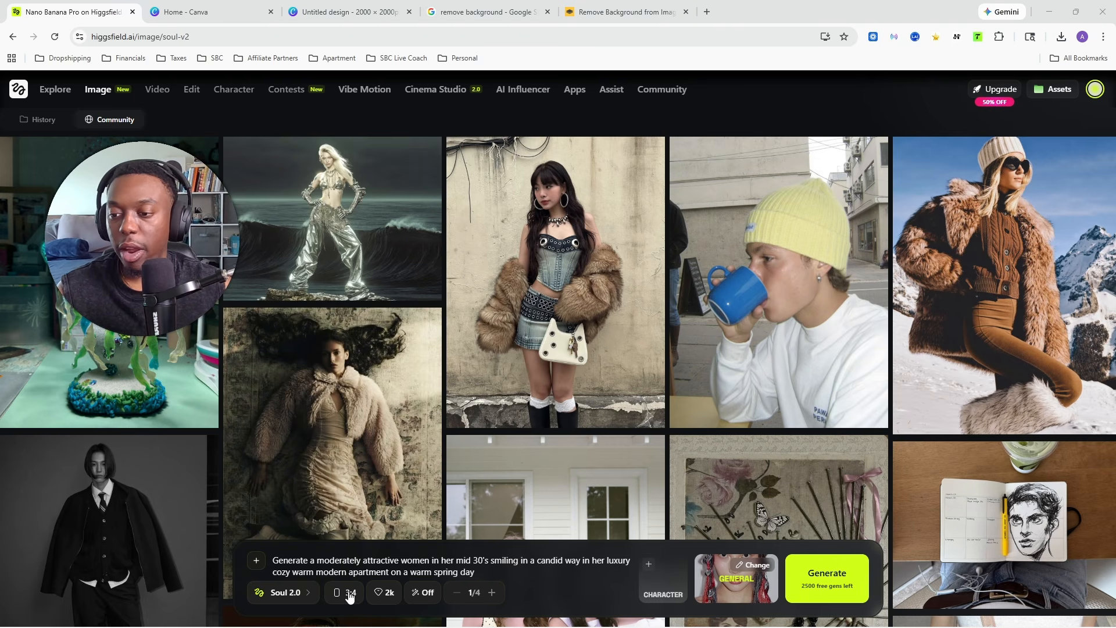
Set the output to 9:16 at 2k with a batch size of 4, and generate the images of the woman
left_click(285, 592)
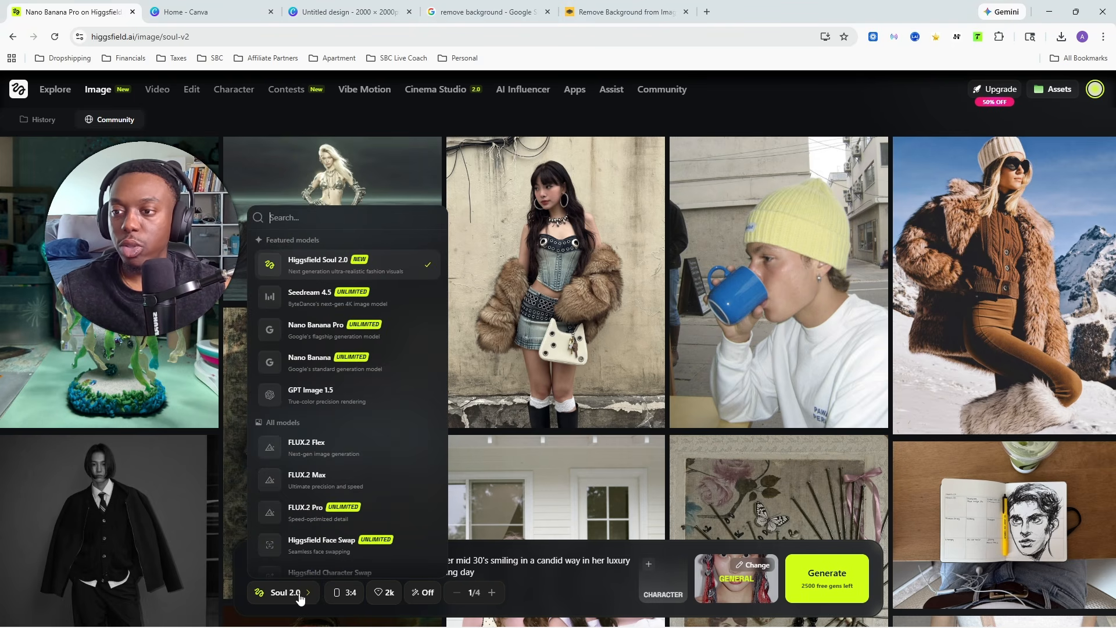
left_click(341, 593)
left_click(341, 592)
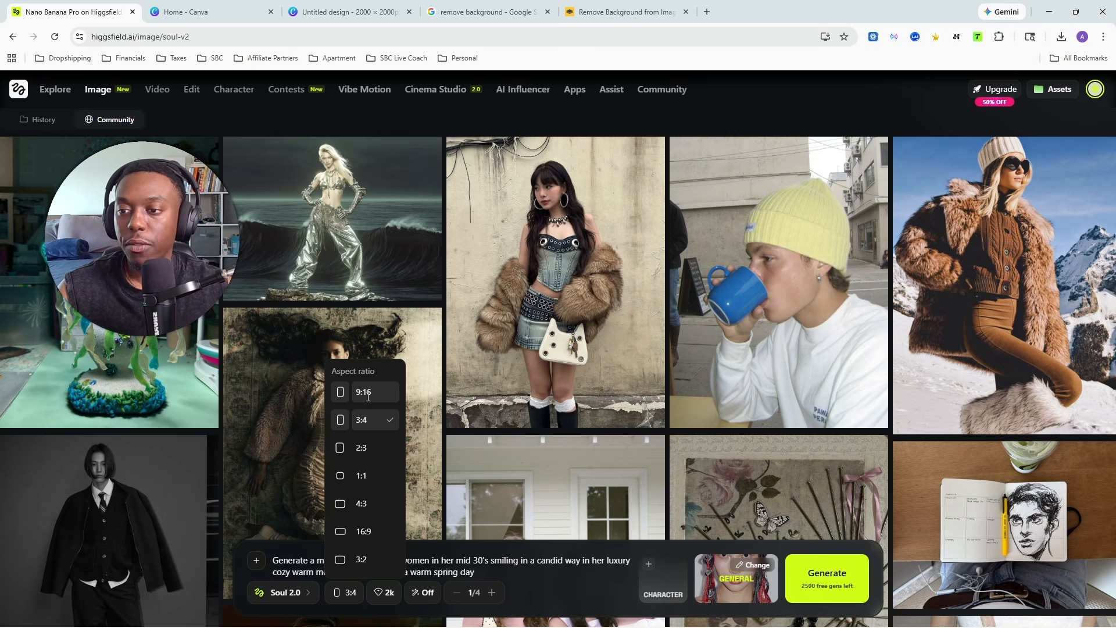
left_click(364, 390)
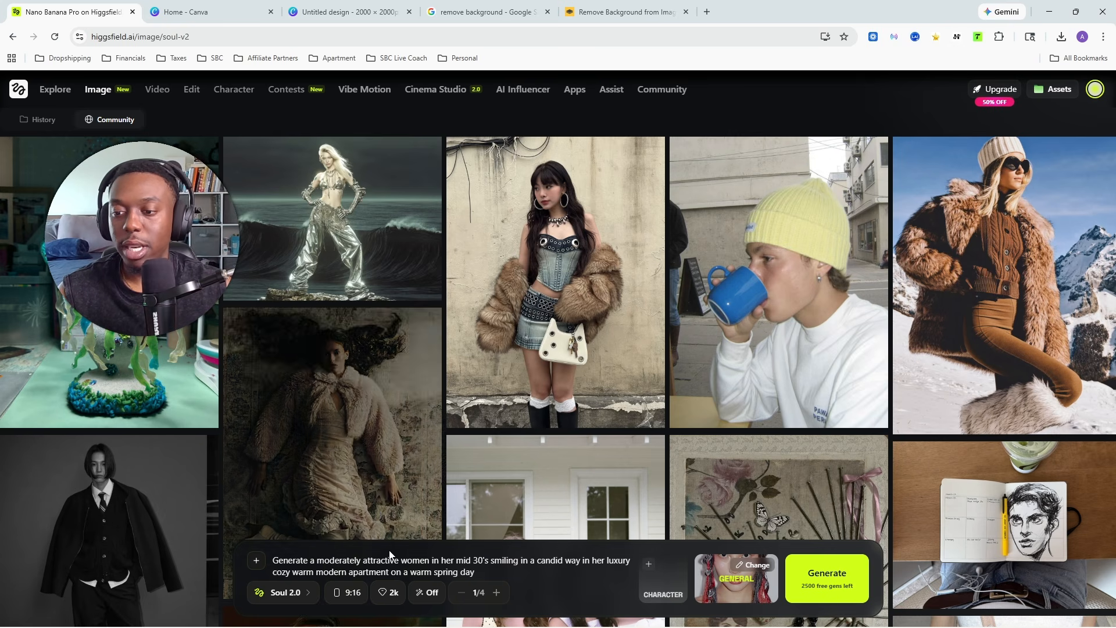
left_click(389, 592)
left_click(418, 556)
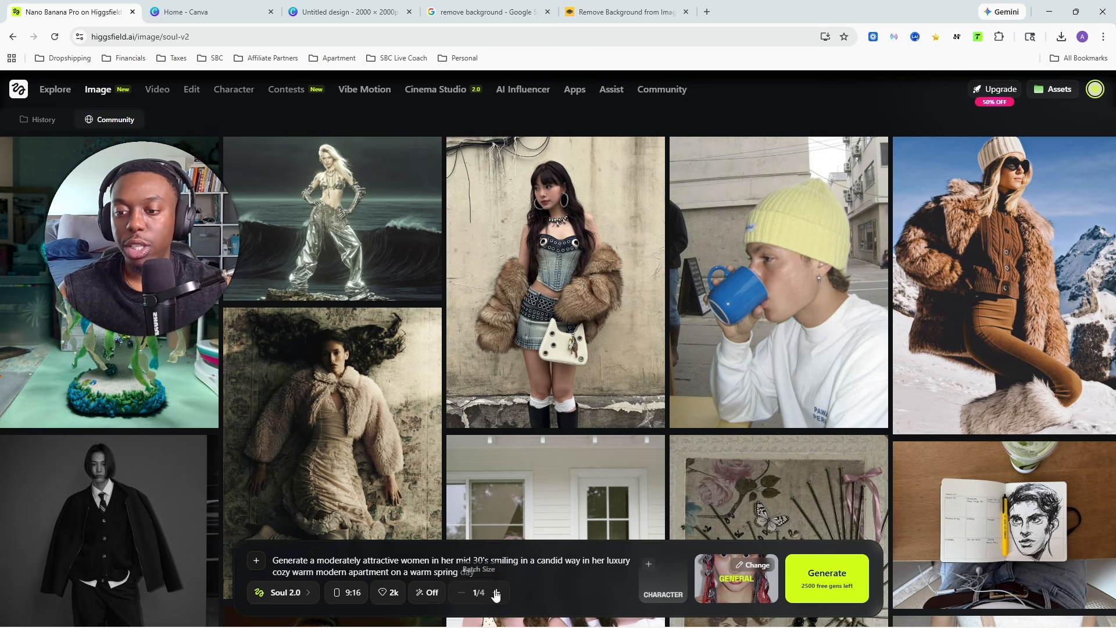
mouse_move(562, 429)
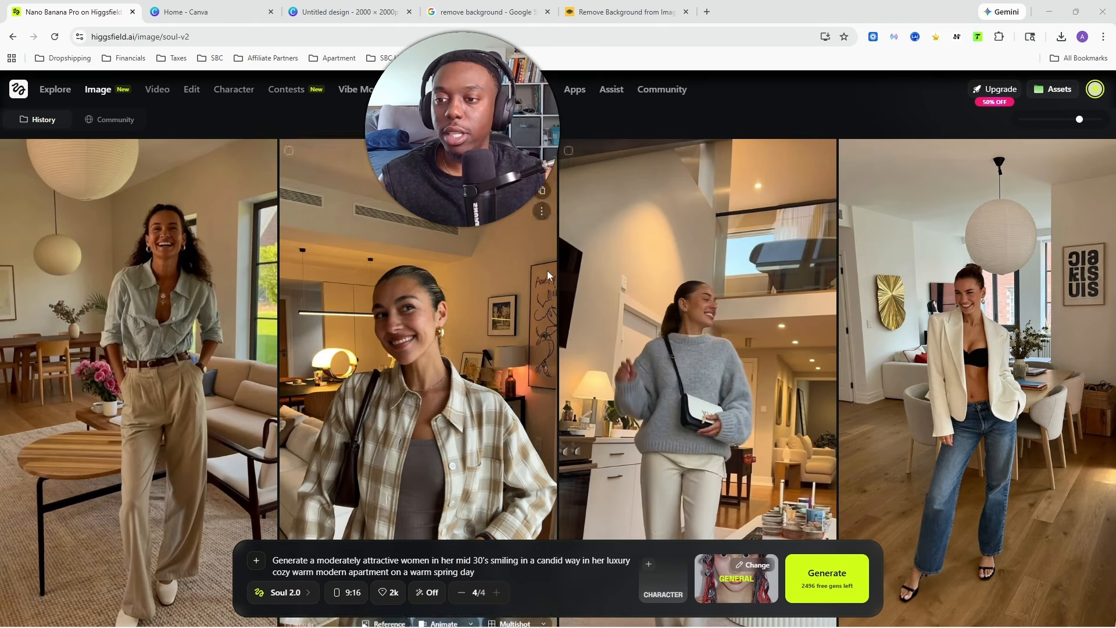
scroll(469, 294, "down", 1)
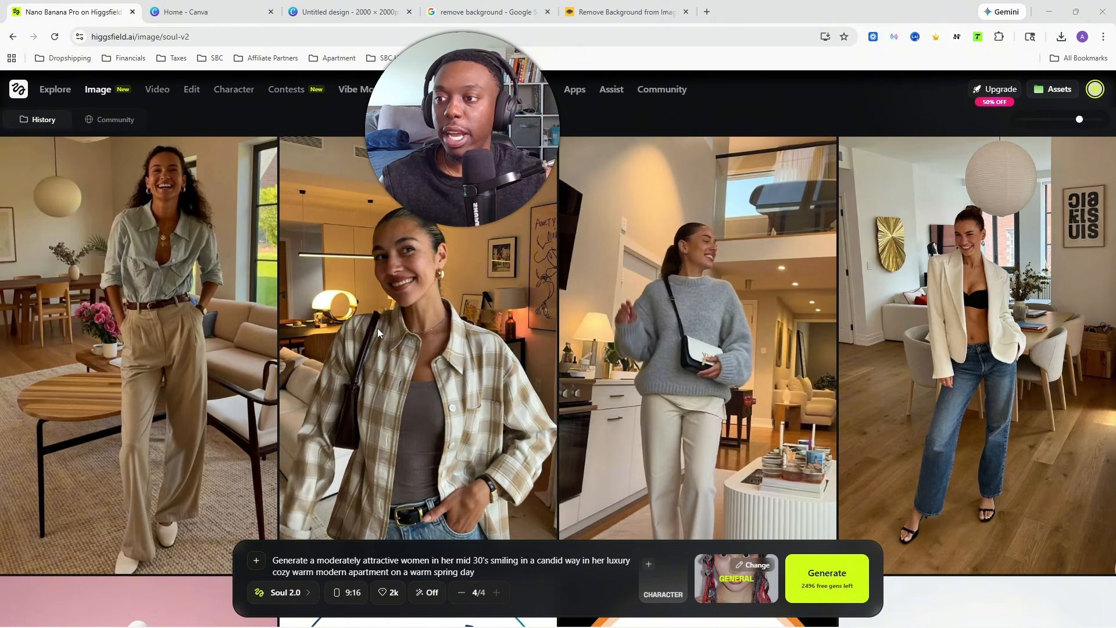
scroll(375, 329, "up", 1)
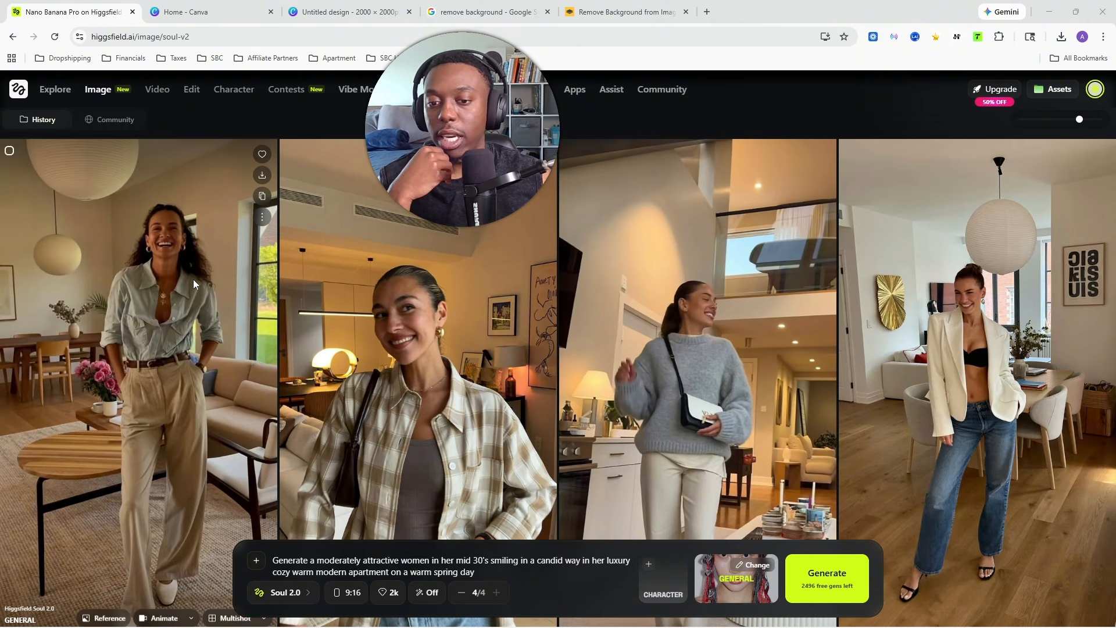
Switch the style preset library from Soul 2.0 to Soul and apply the Realistic preset
left_click(755, 566)
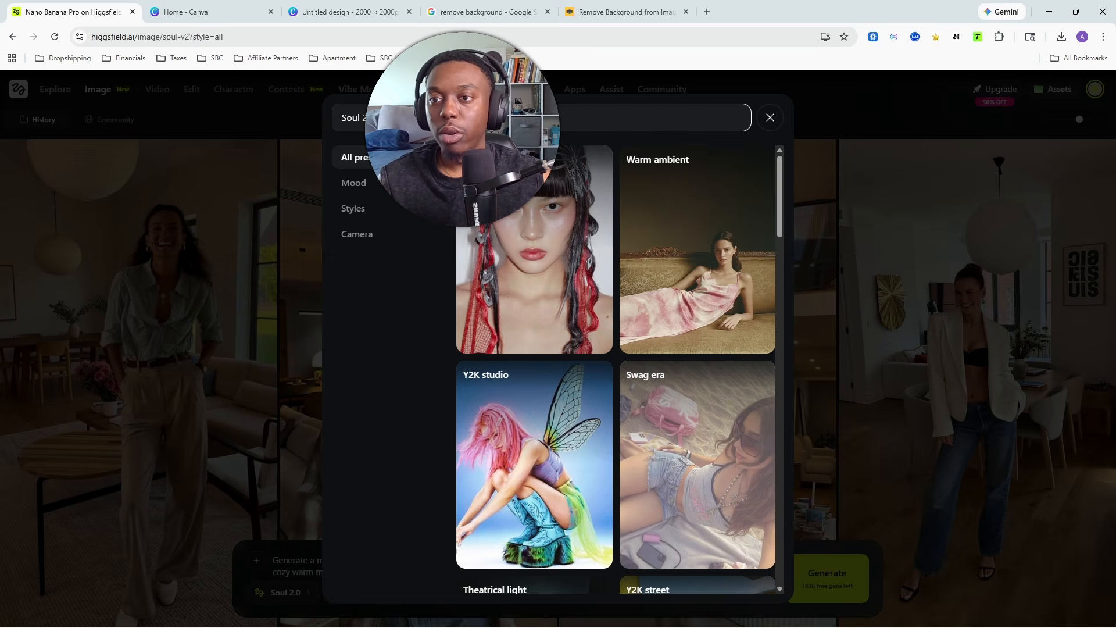
type("re")
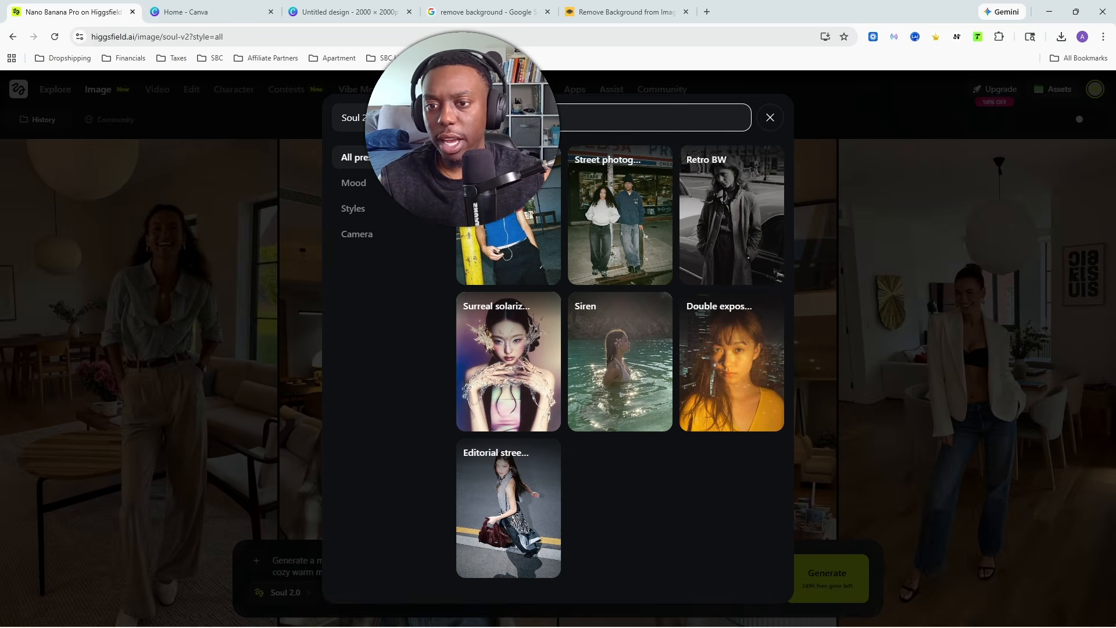
key("BackSpace")
key("BackSpace")
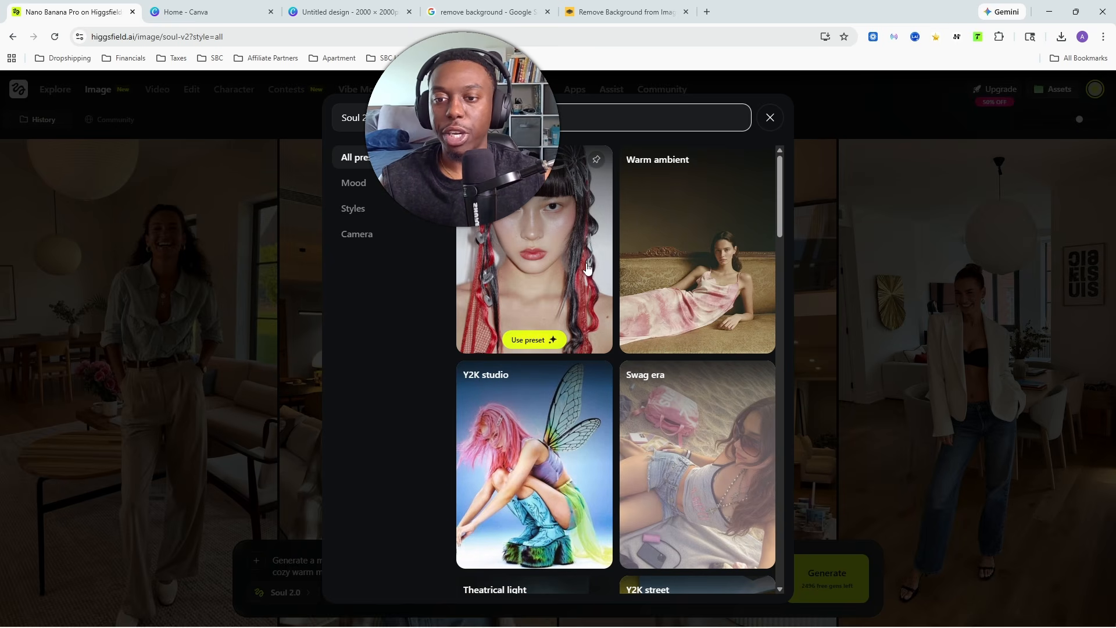
scroll(593, 279, "down", 8)
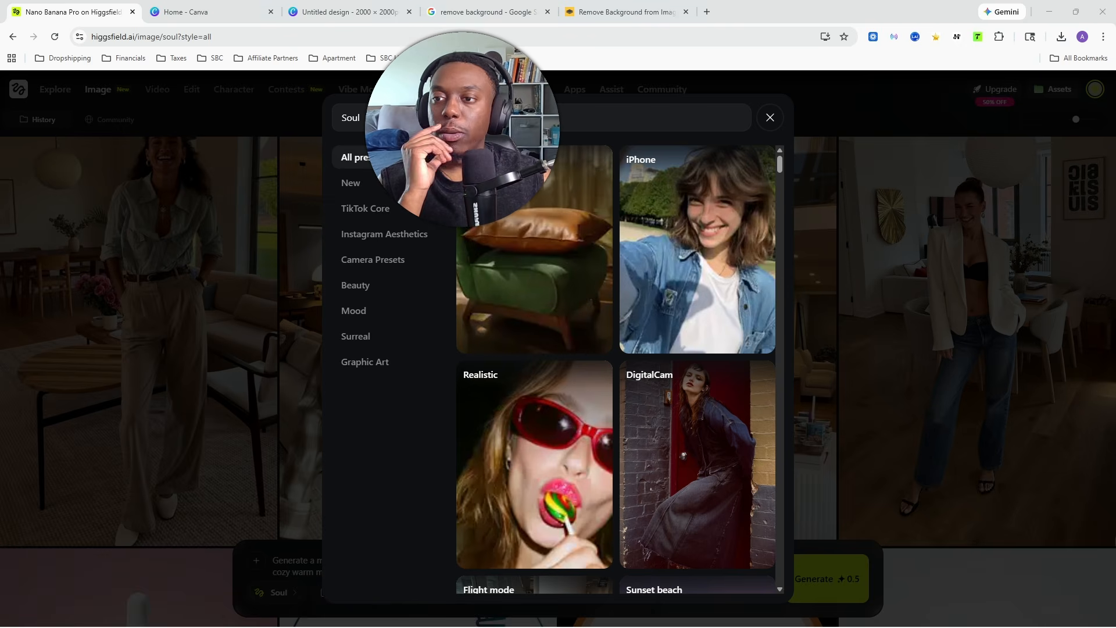
left_click(407, 117)
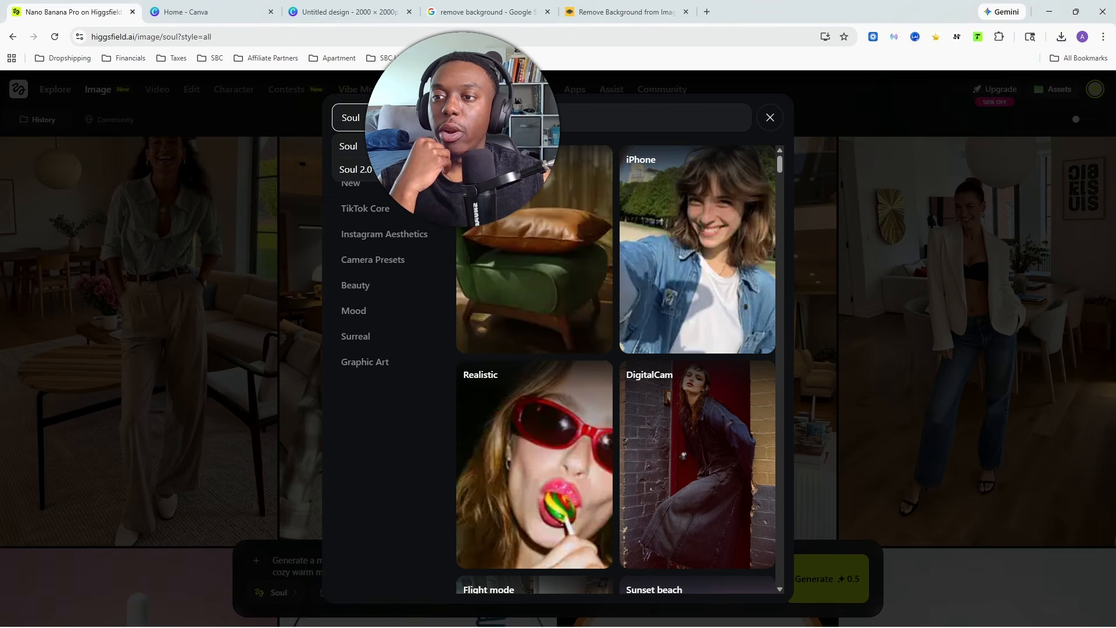
left_click(349, 146)
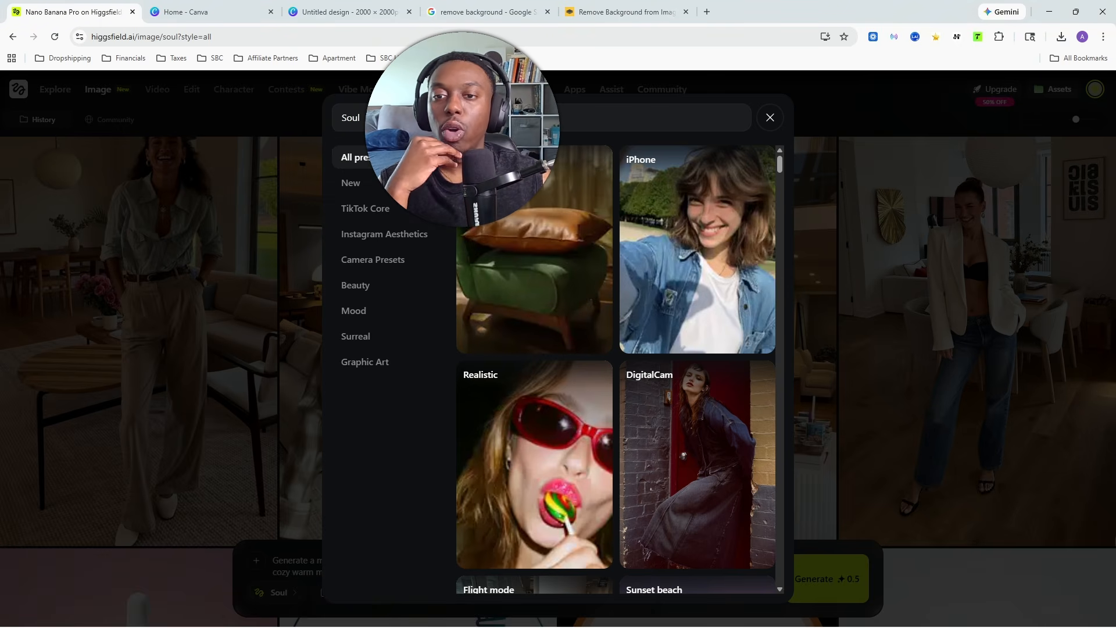
left_click(532, 554)
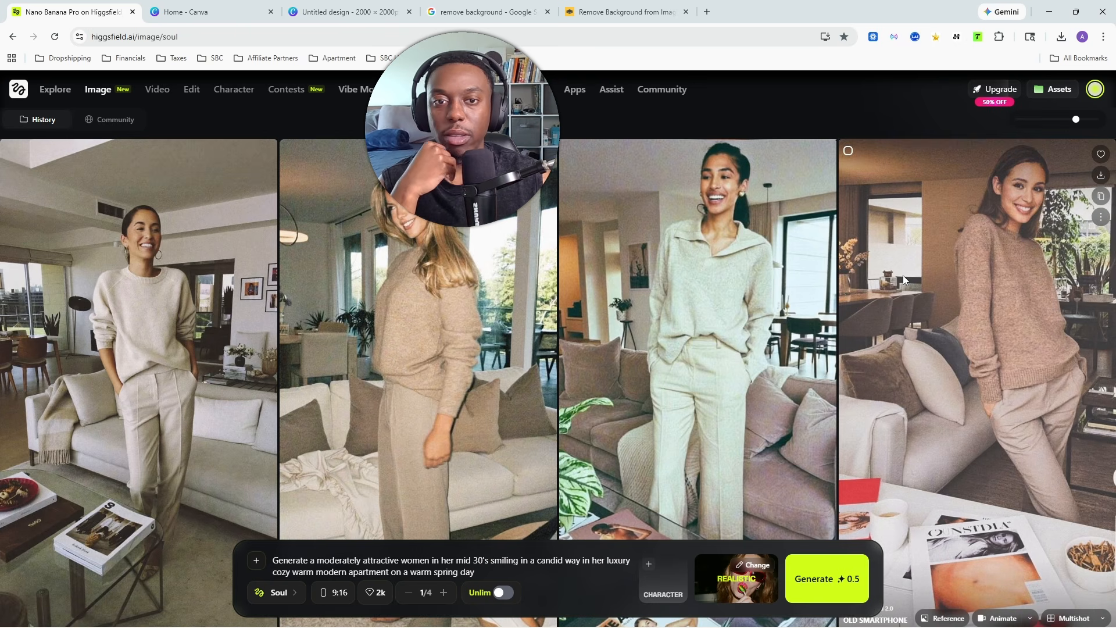
Generate one image with the Realistic preset, then raise the batch size to 3 and generate again
left_click(803, 561)
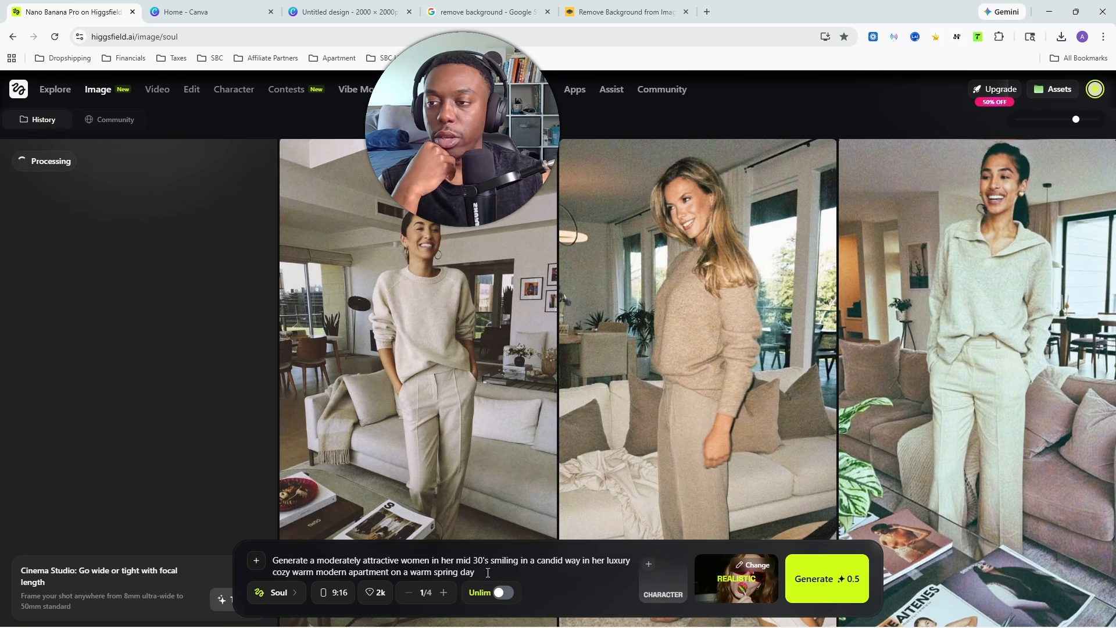
left_click(444, 592)
left_click(444, 592)
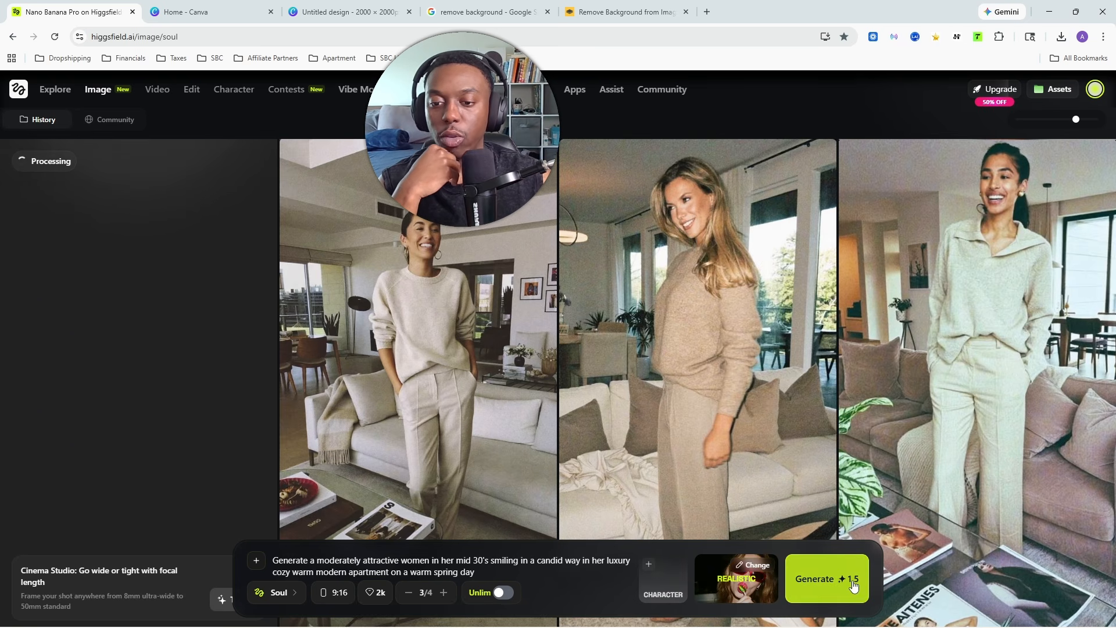
left_click(831, 580)
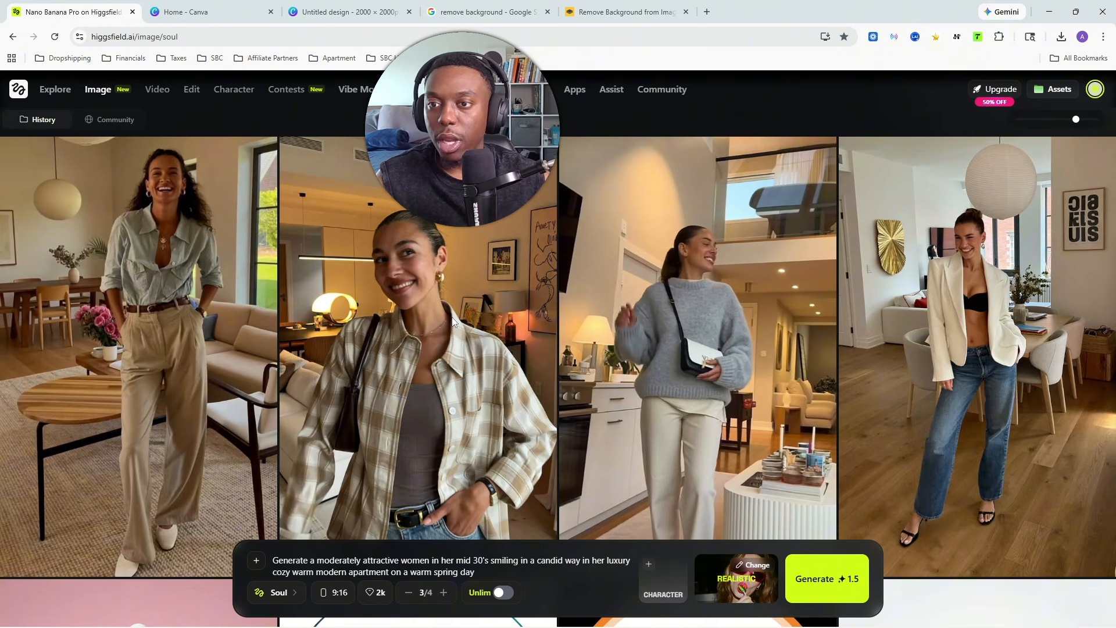
Review the generated images in the history and check the options offered for the plaid-shirt portrait
scroll(565, 252, "up", 1)
left_click(542, 277)
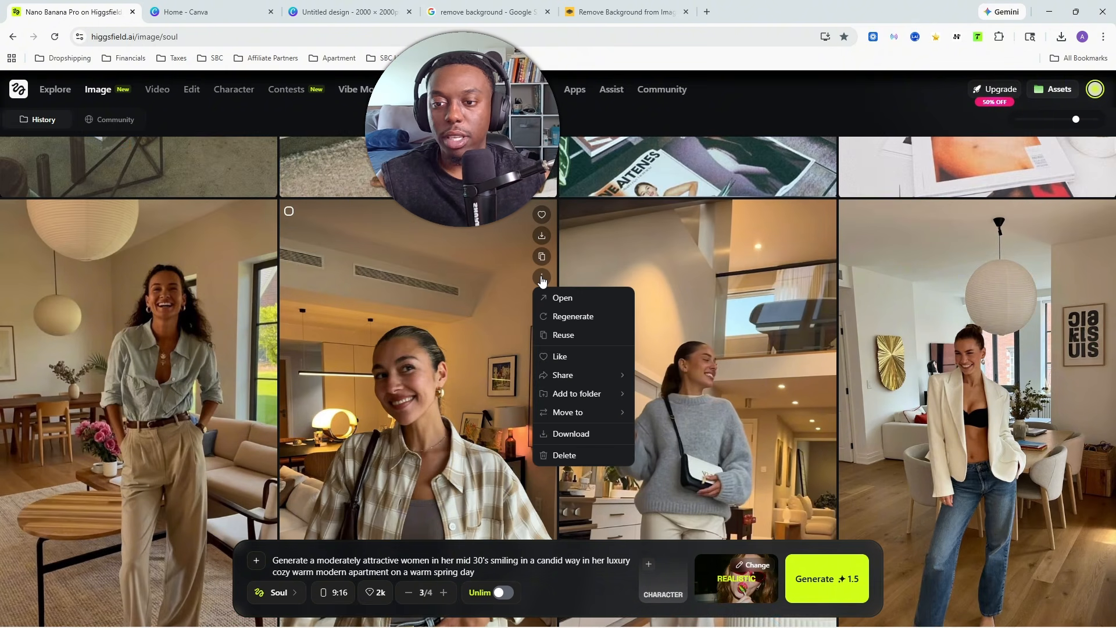
left_click(404, 234)
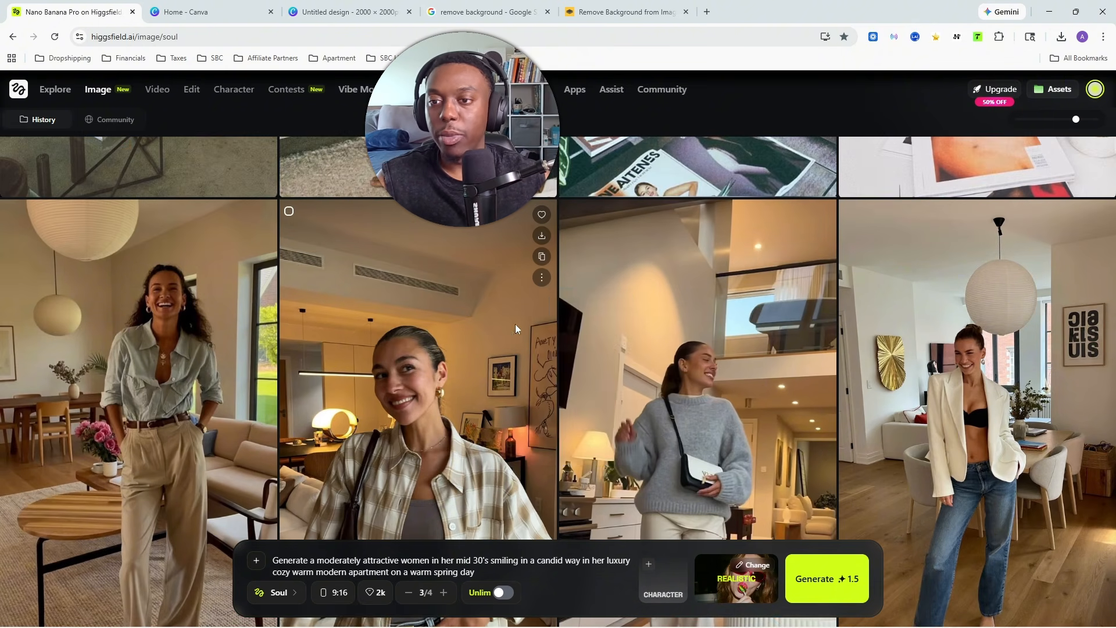
scroll(562, 377, "up", 15)
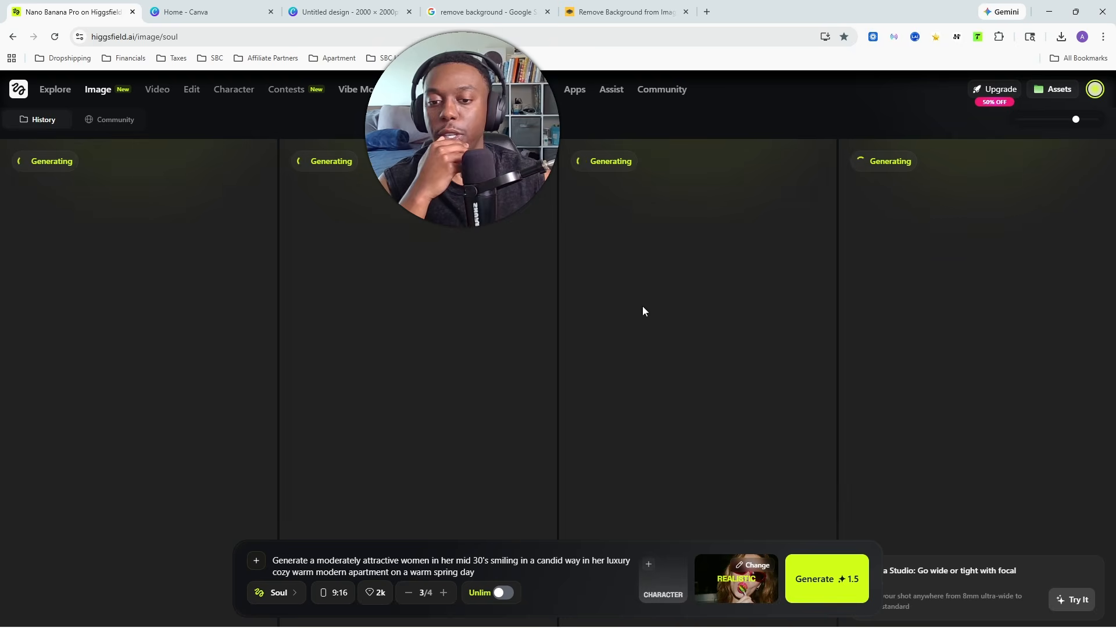
scroll(622, 274, "down", 10)
scroll(637, 273, "up", 10)
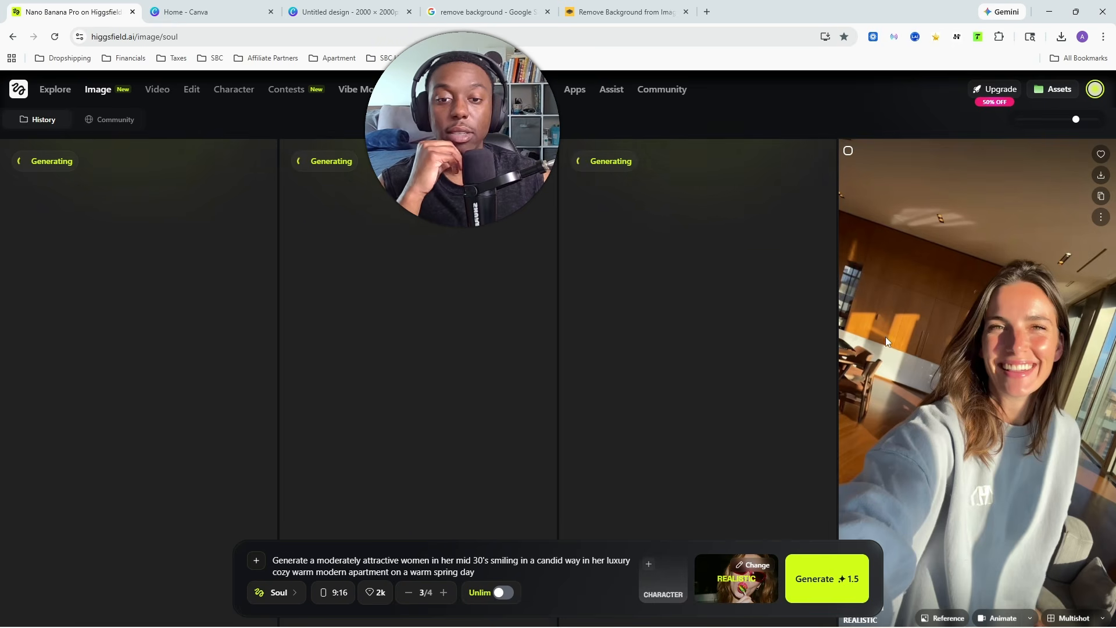
Compare the style presets offered for Soul 2.0 with those offered for Soul
left_click(750, 573)
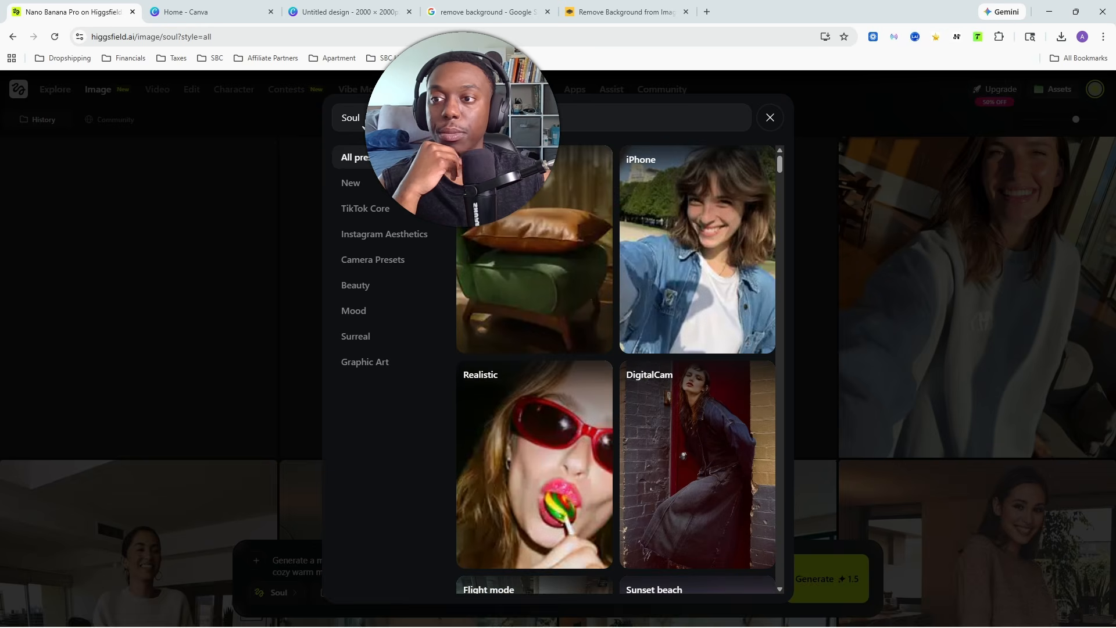
left_click(363, 125)
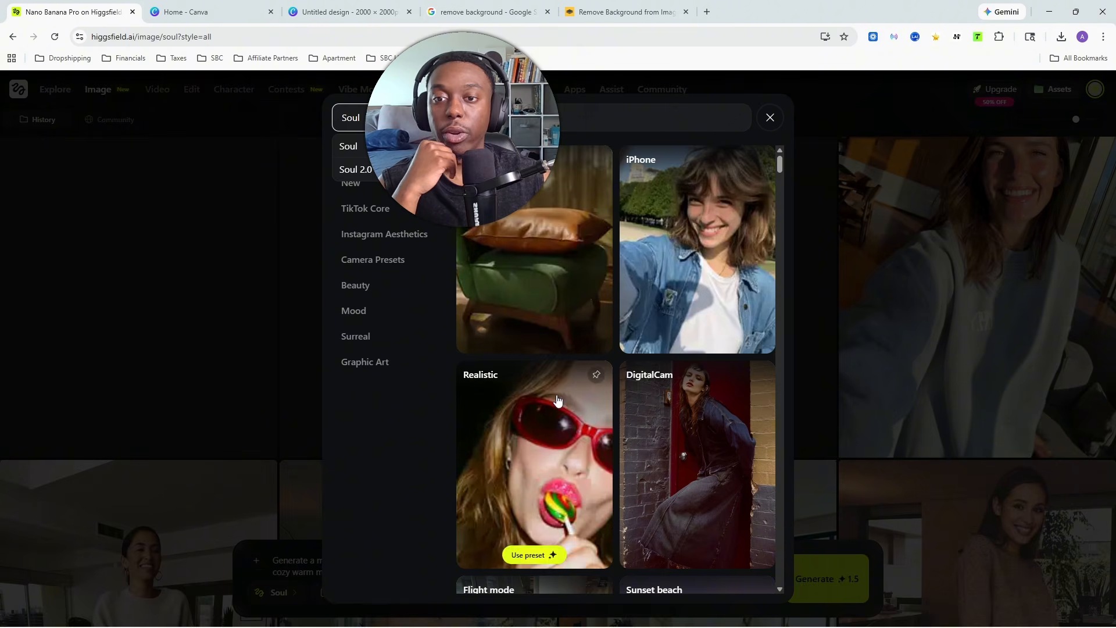
left_click(371, 170)
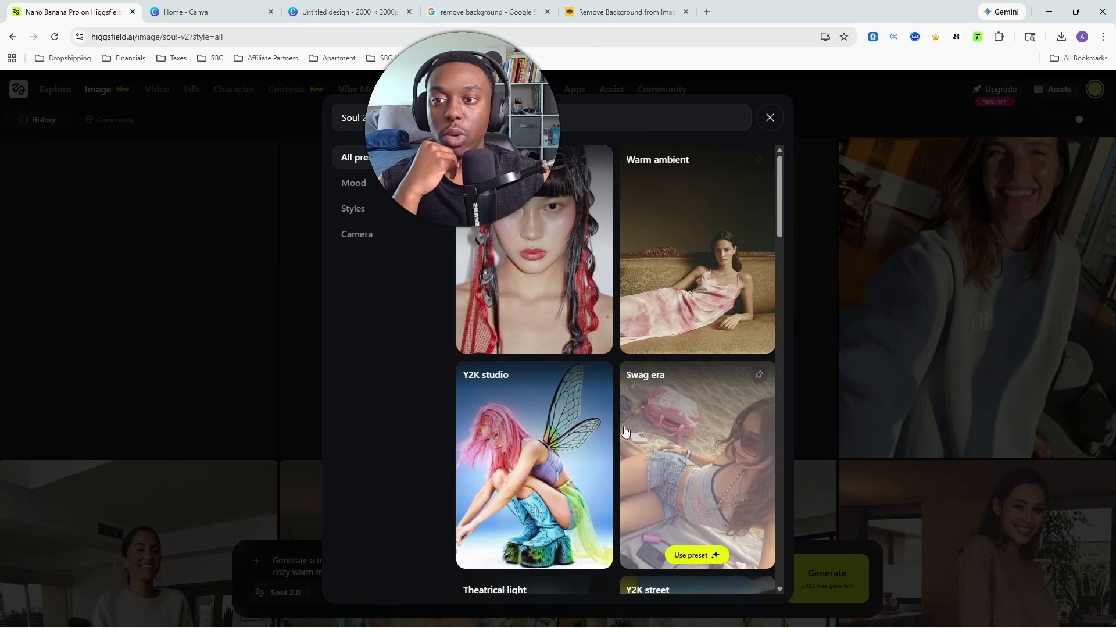
left_click(348, 146)
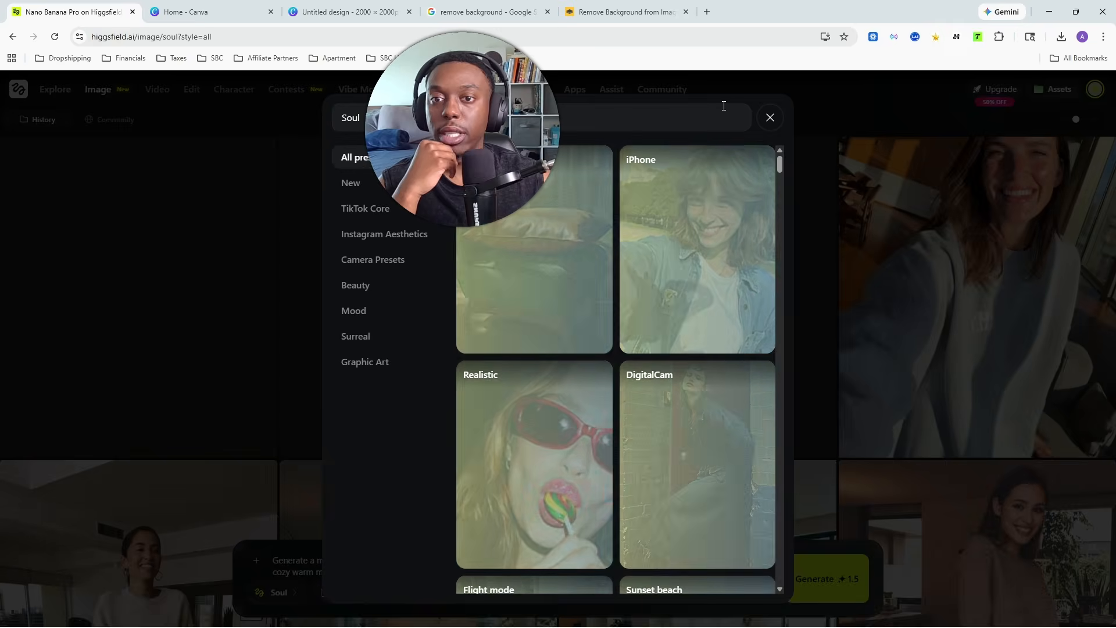
Close the style preset library and review the earlier generated images in the history
left_click(770, 117)
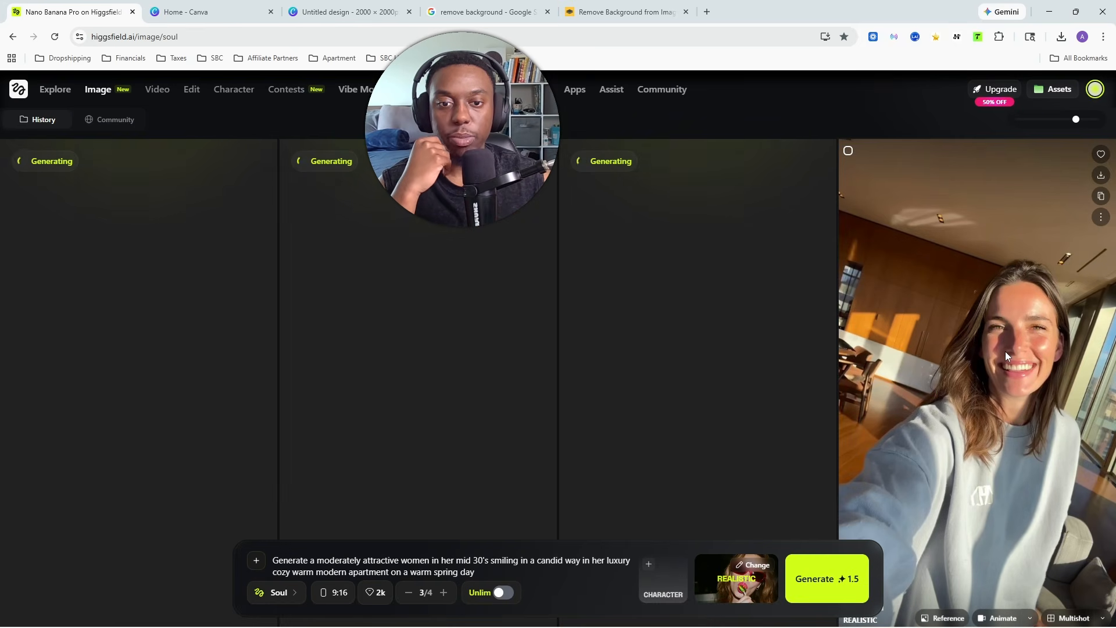
scroll(1006, 352, "down", 3)
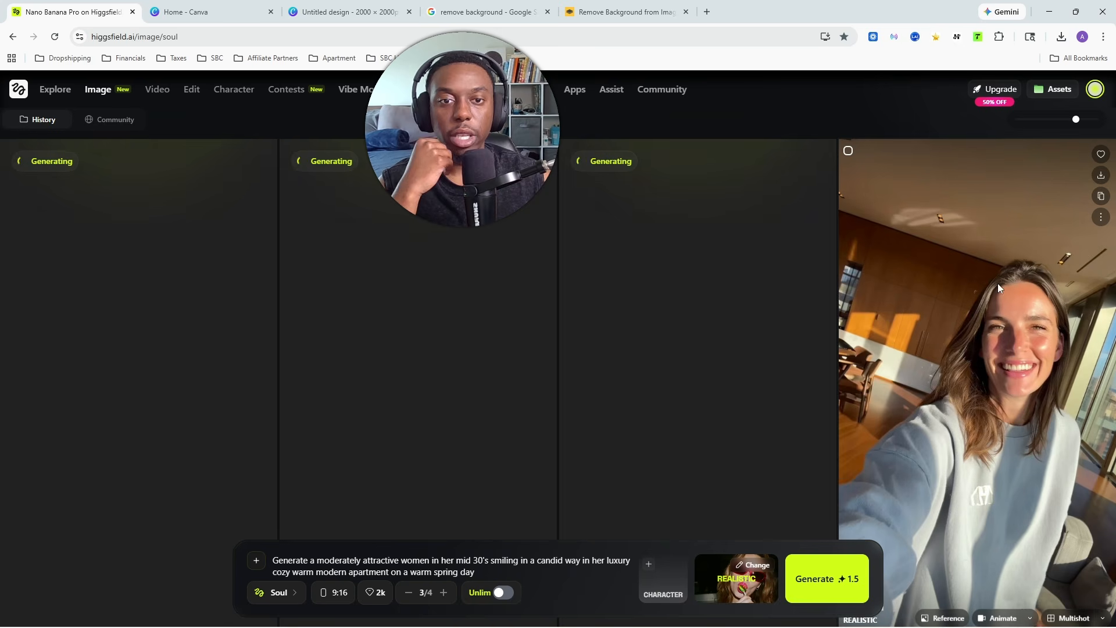
scroll(948, 340, "down", 10)
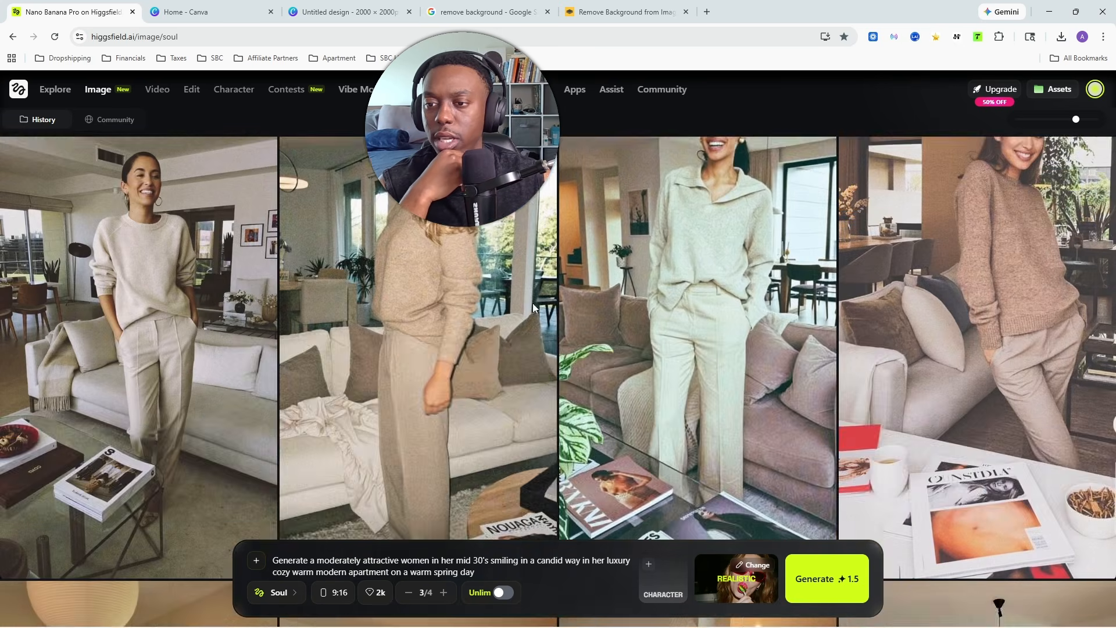
scroll(537, 298, "down", 5)
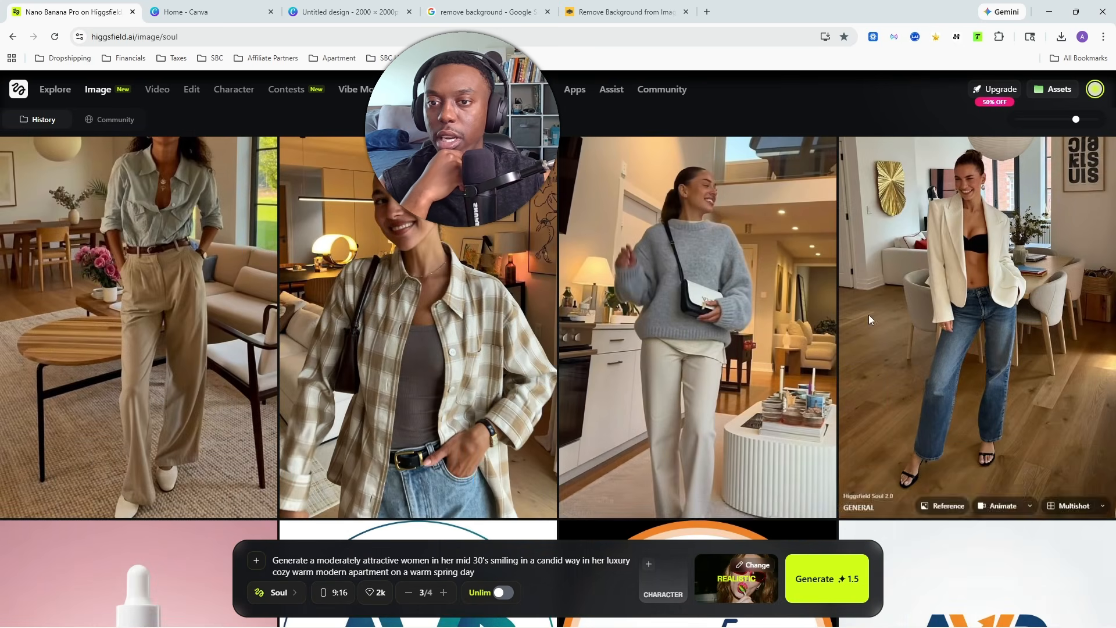
scroll(872, 331, "up", 6)
scroll(886, 349, "up", 10)
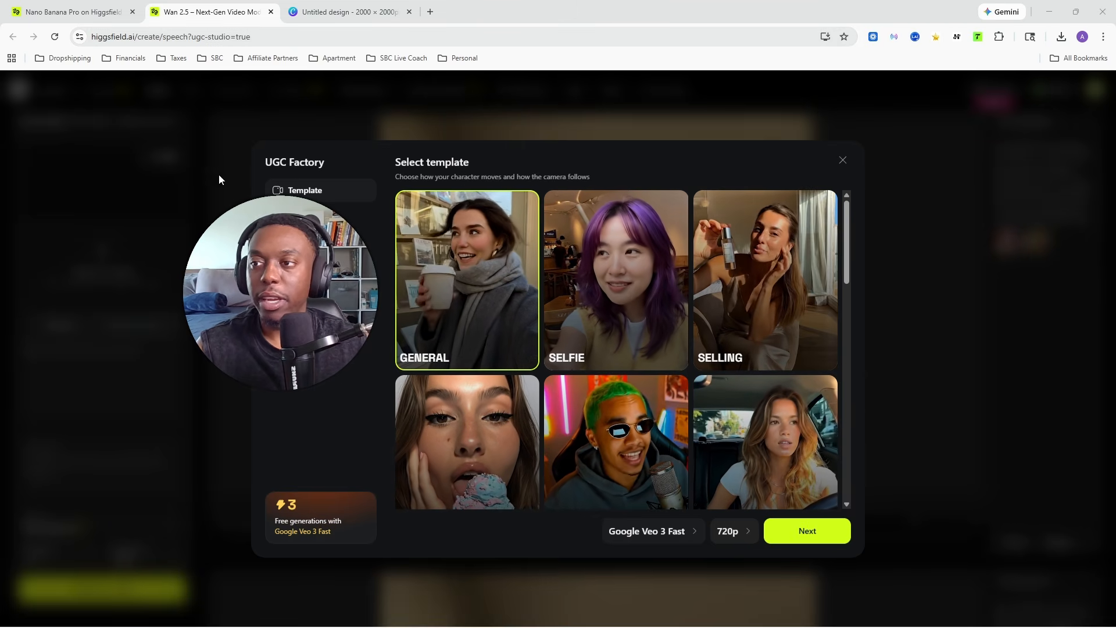
Check the folder and move options for the grey-sweater selfie, then return to UGC Factory and examine its web address
left_click(163, 36)
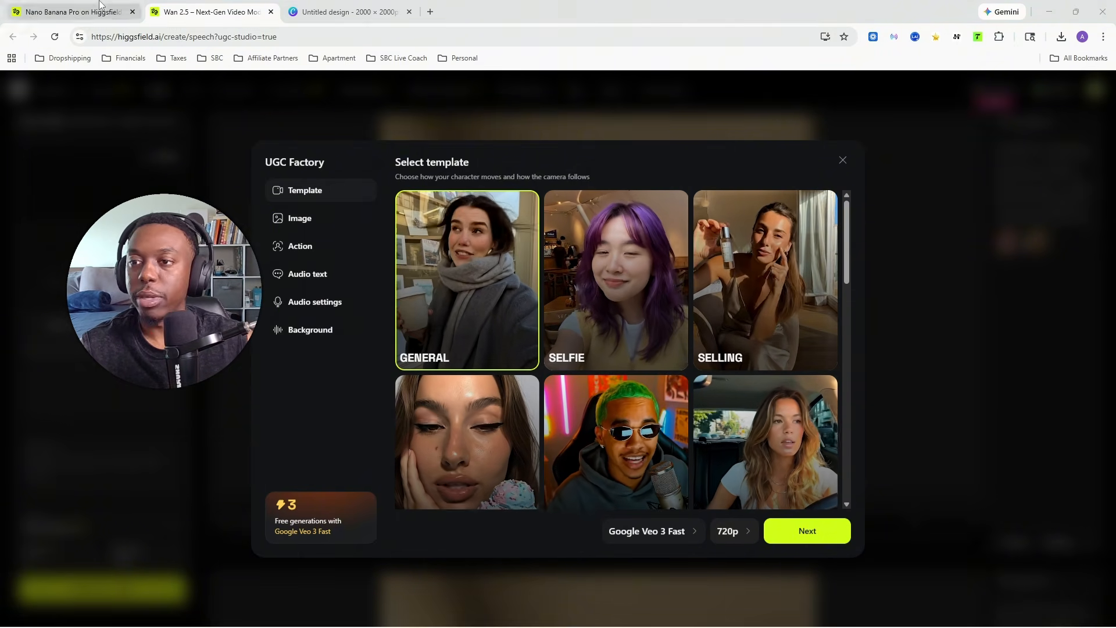
left_click(70, 11)
left_click(542, 219)
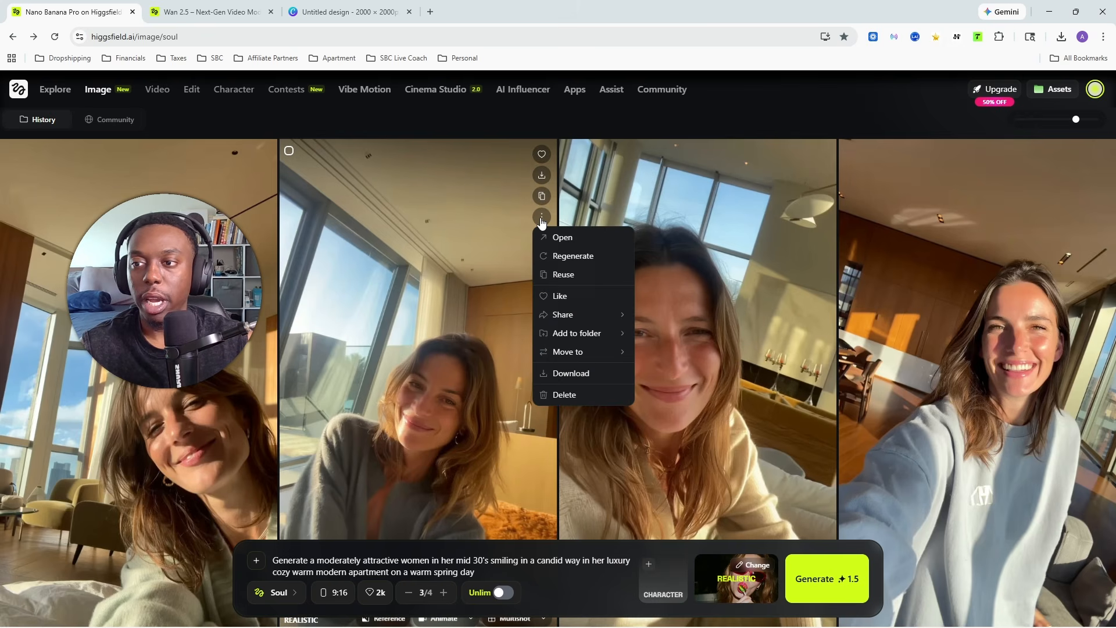
mouse_move(589, 330)
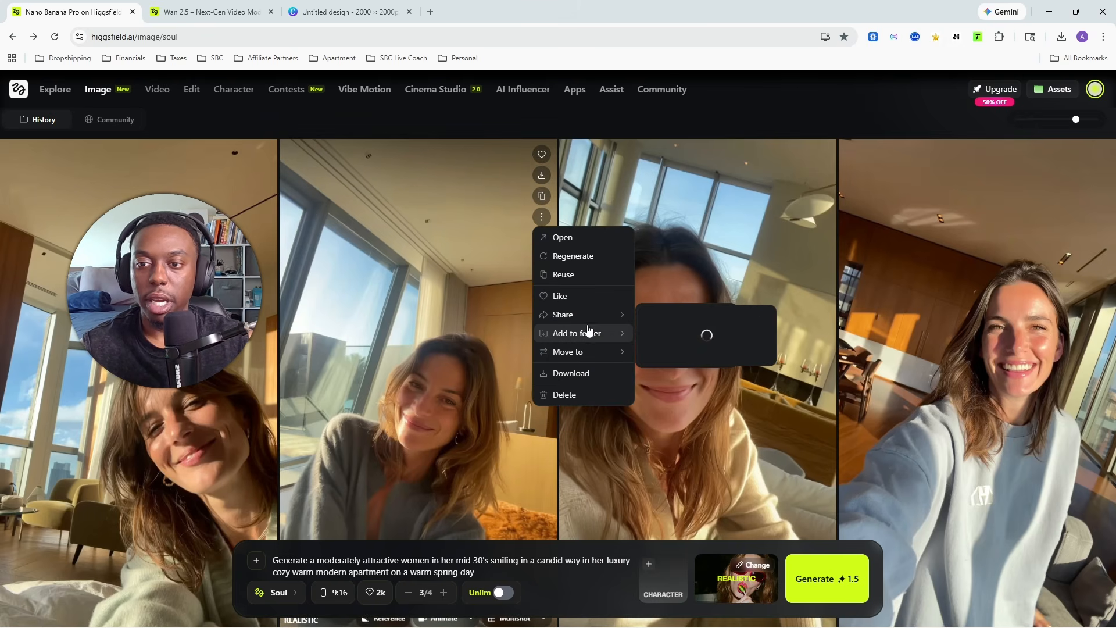
mouse_move(590, 354)
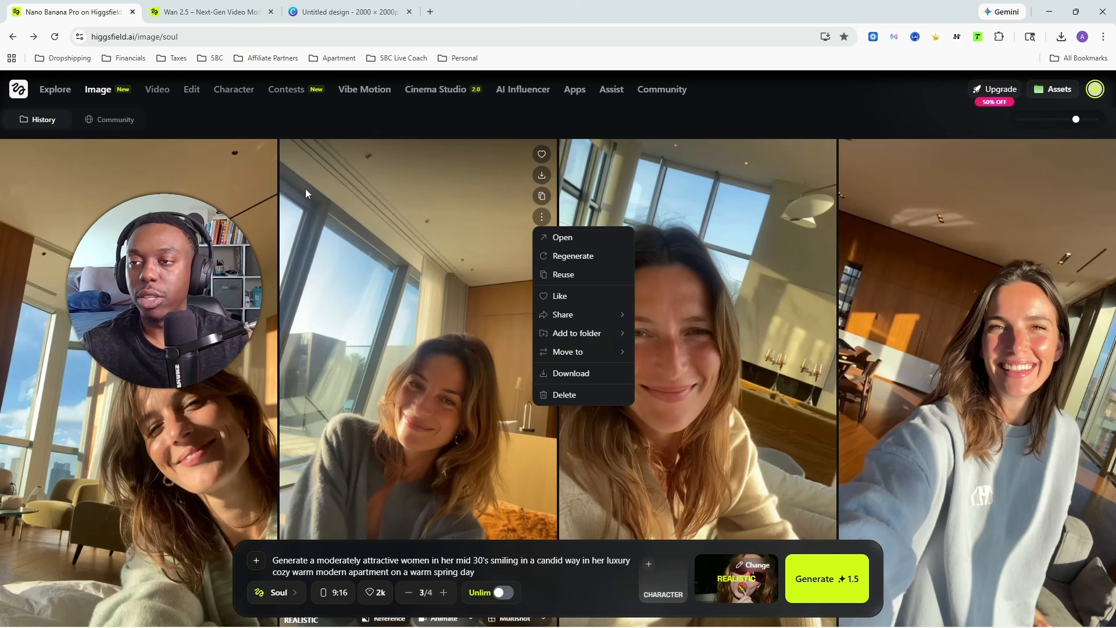
key("ctrl+Tab")
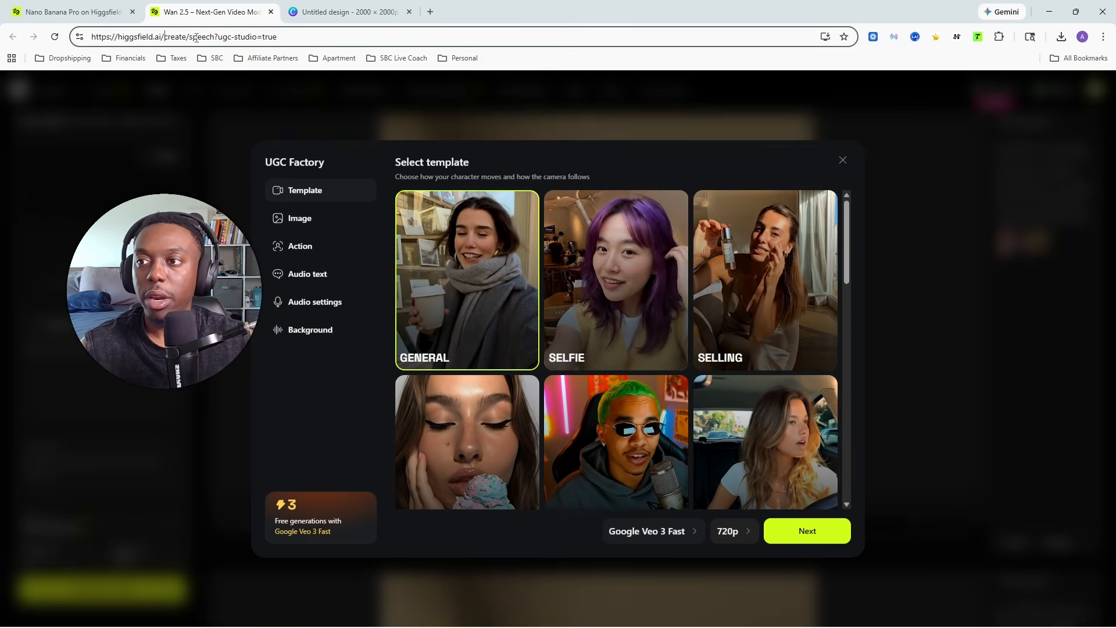
left_click_drag(226, 36, 259, 36)
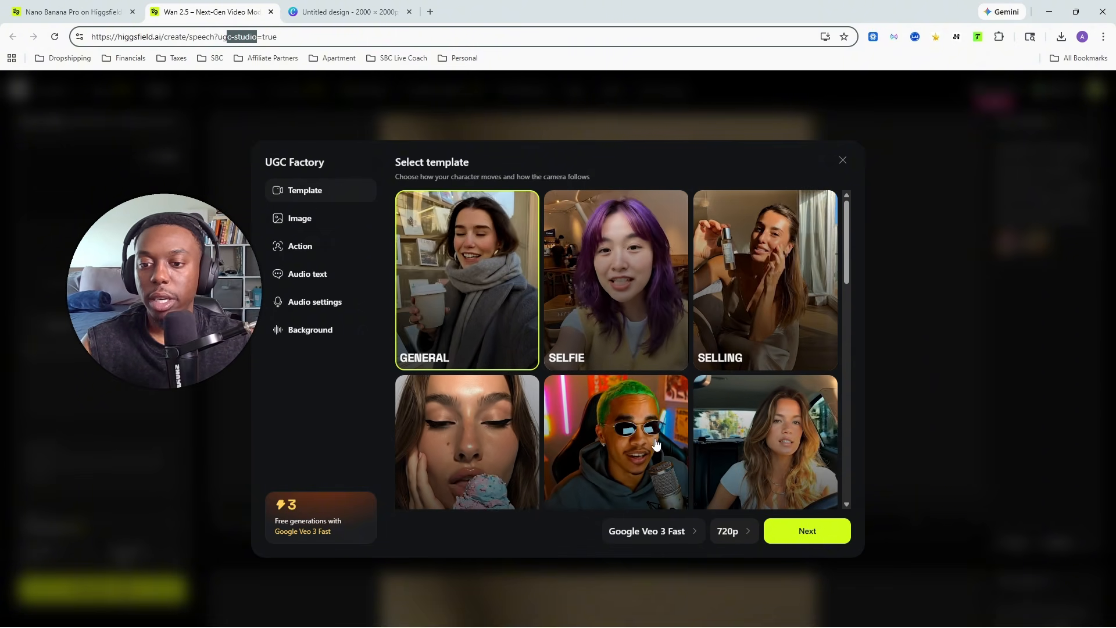
Keep the General template with Google Veo 3 Fast at 720p in UGC Factory and start a new product placement
left_click(654, 538)
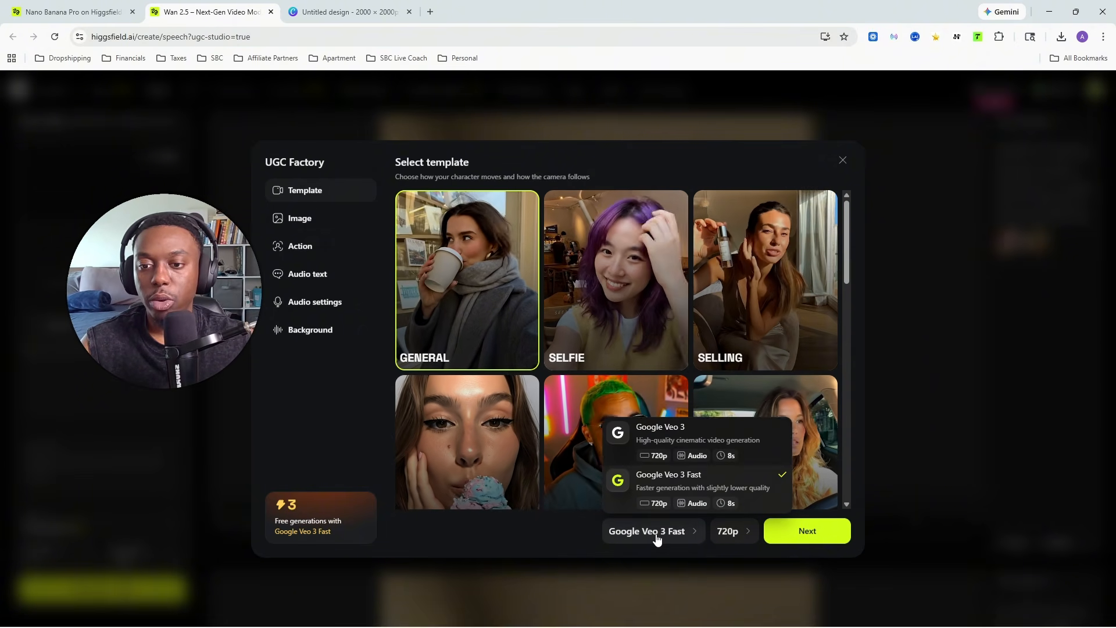
left_click(733, 533)
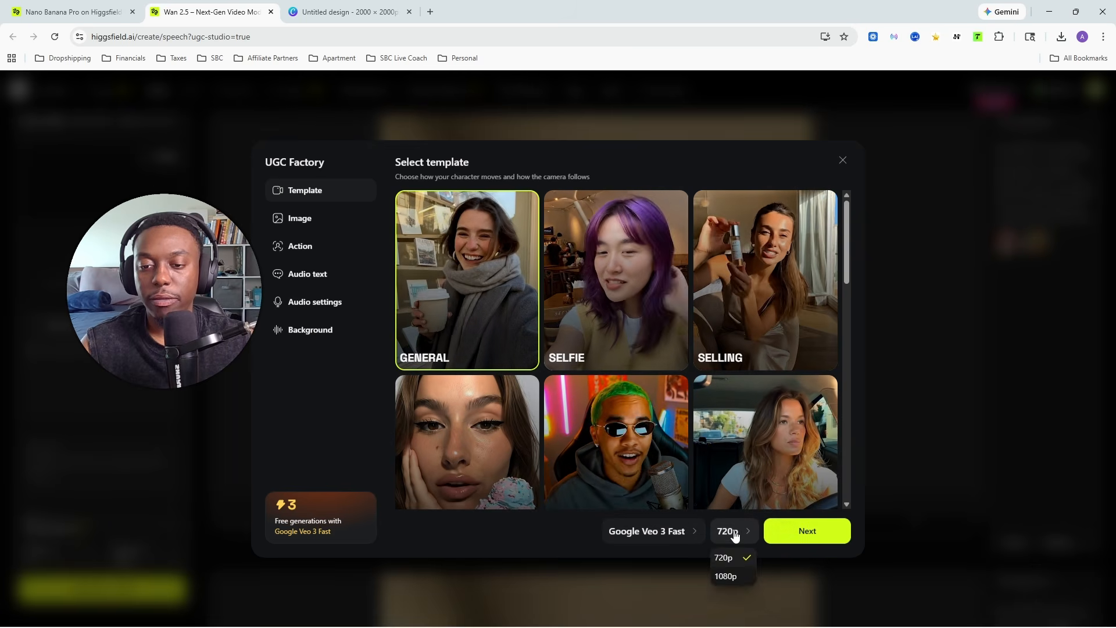
left_click(736, 537)
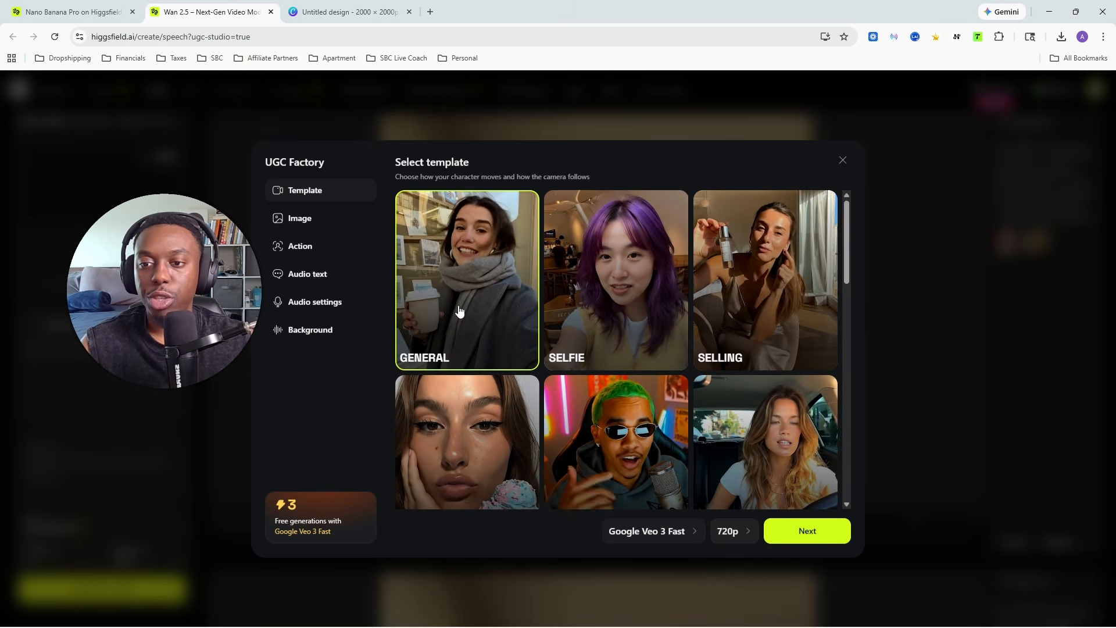
scroll(459, 312, "down", 3)
scroll(607, 391, "up", 3)
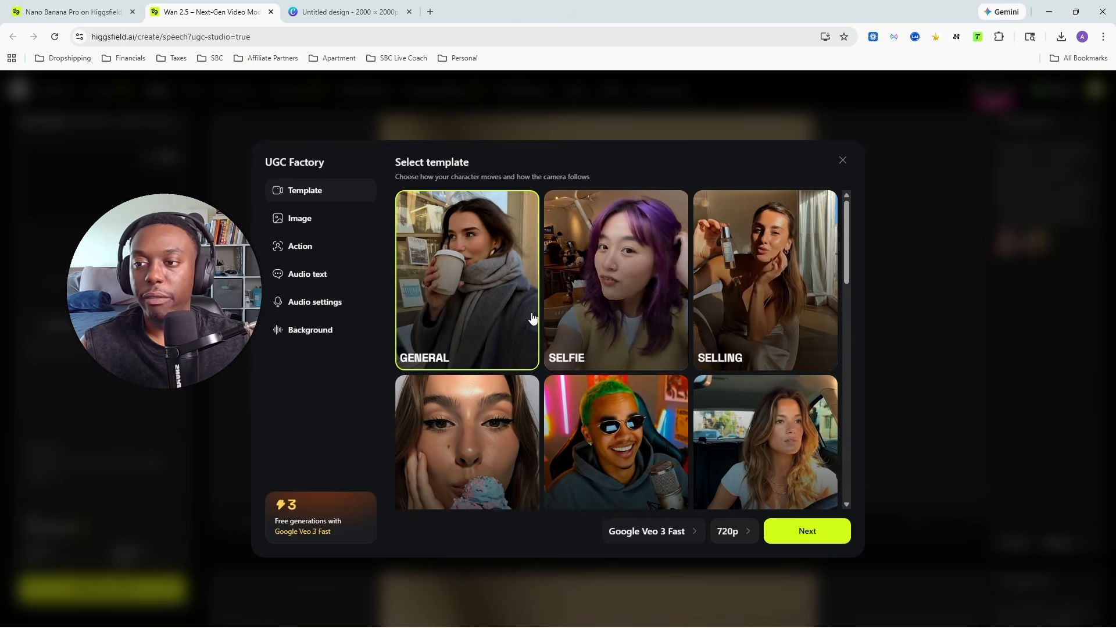
left_click(807, 532)
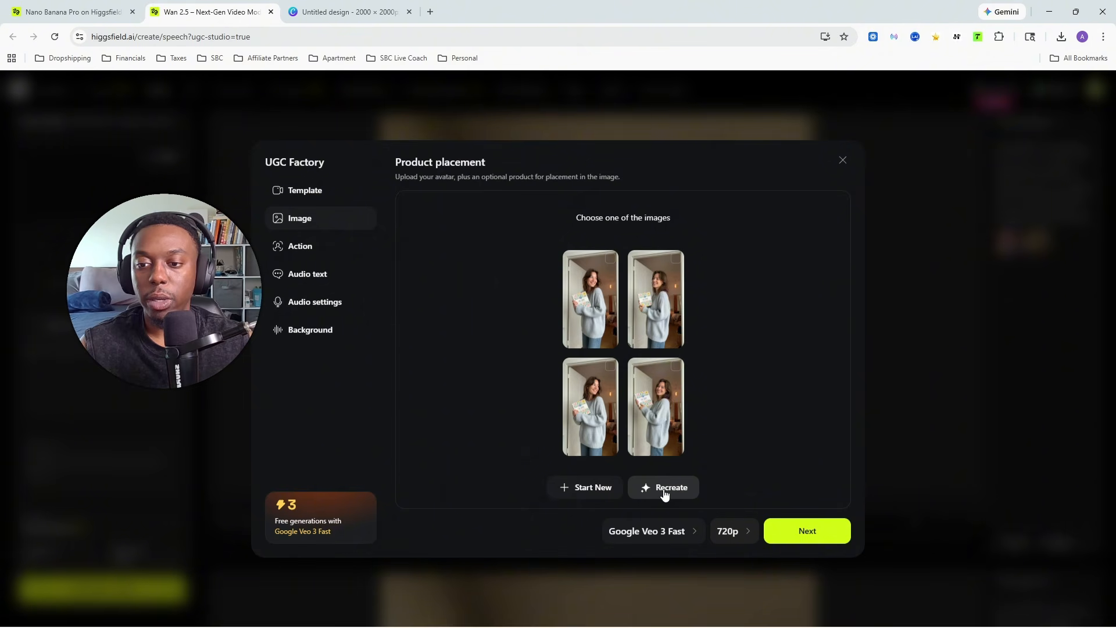
left_click(586, 492)
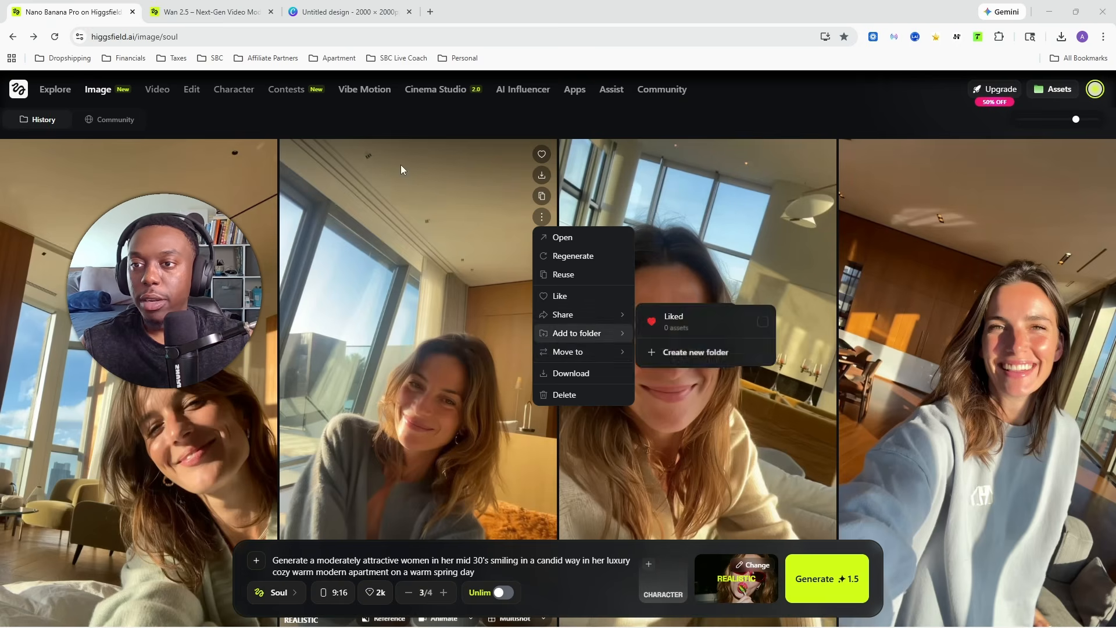
Dismiss the options menu and review the Realistic selfies in the image history for use as an avatar
left_click(438, 116)
scroll(267, 311, "down", 4)
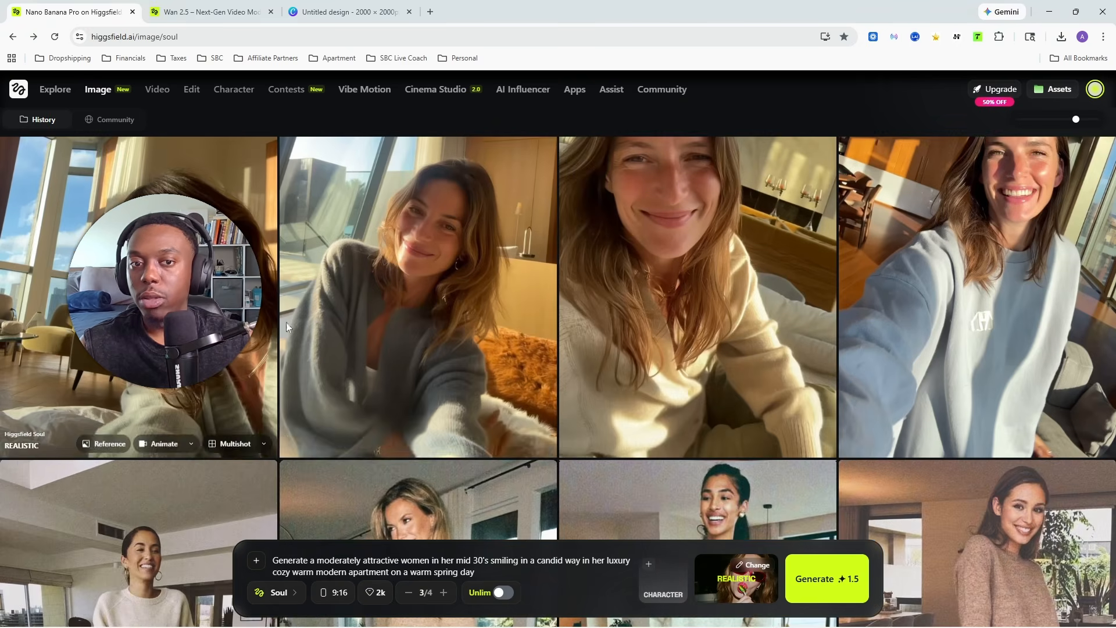
scroll(286, 322, "up", 3)
scroll(638, 314, "up", 1)
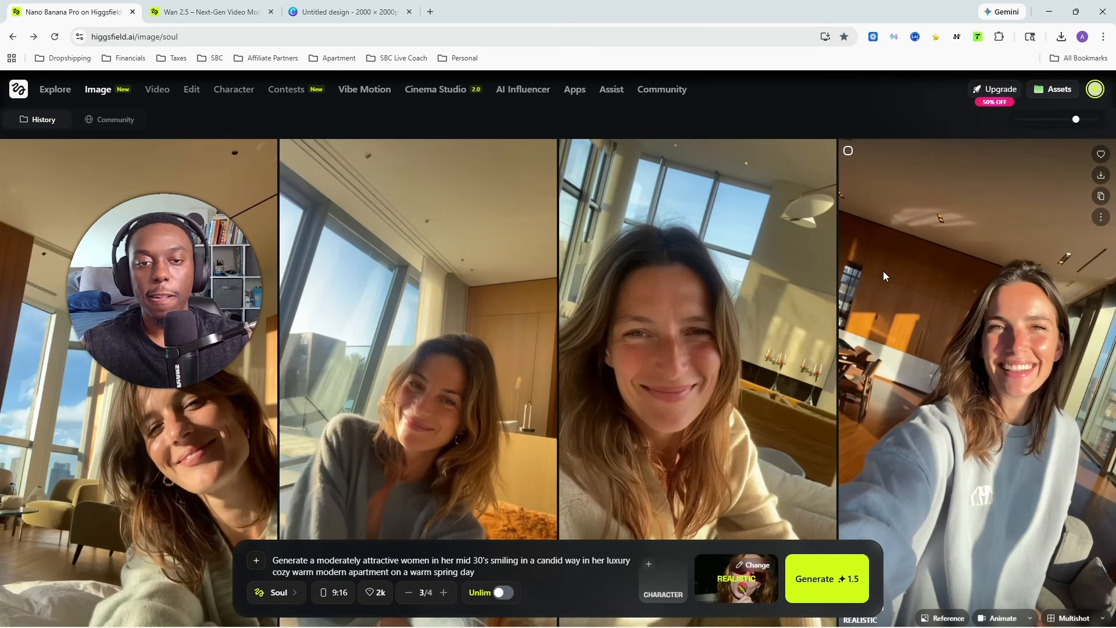
Add the downloaded blue-sweatshirt selfie as the avatar and Untitled design (4).png as the product in UGC Factory, and combine the images
left_click(240, 12)
left_click(1058, 40)
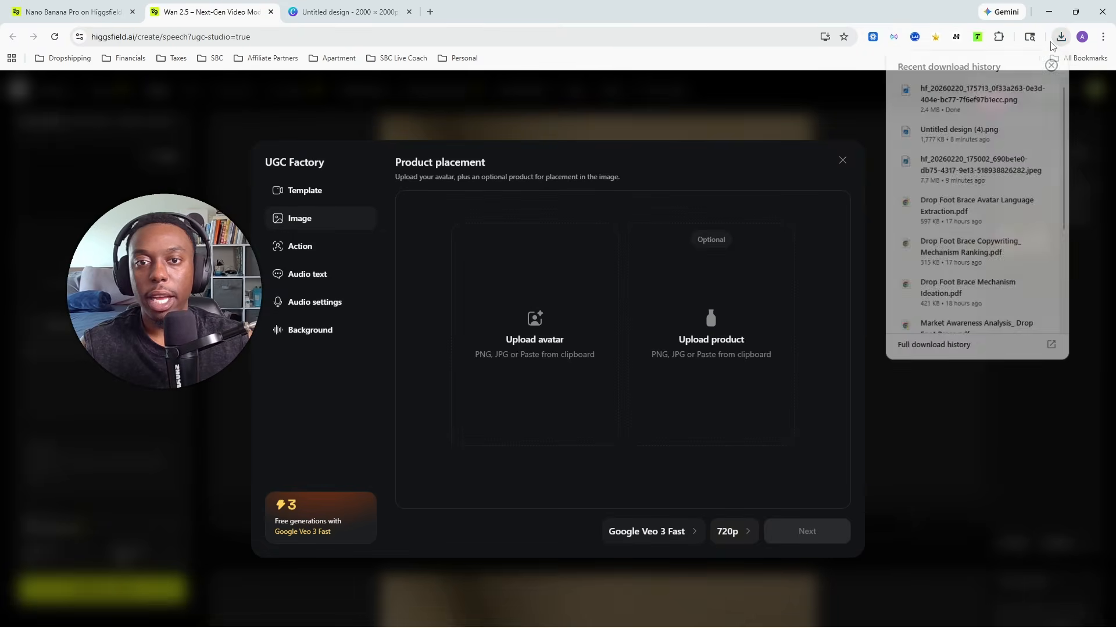
left_click_drag(935, 99, 568, 301)
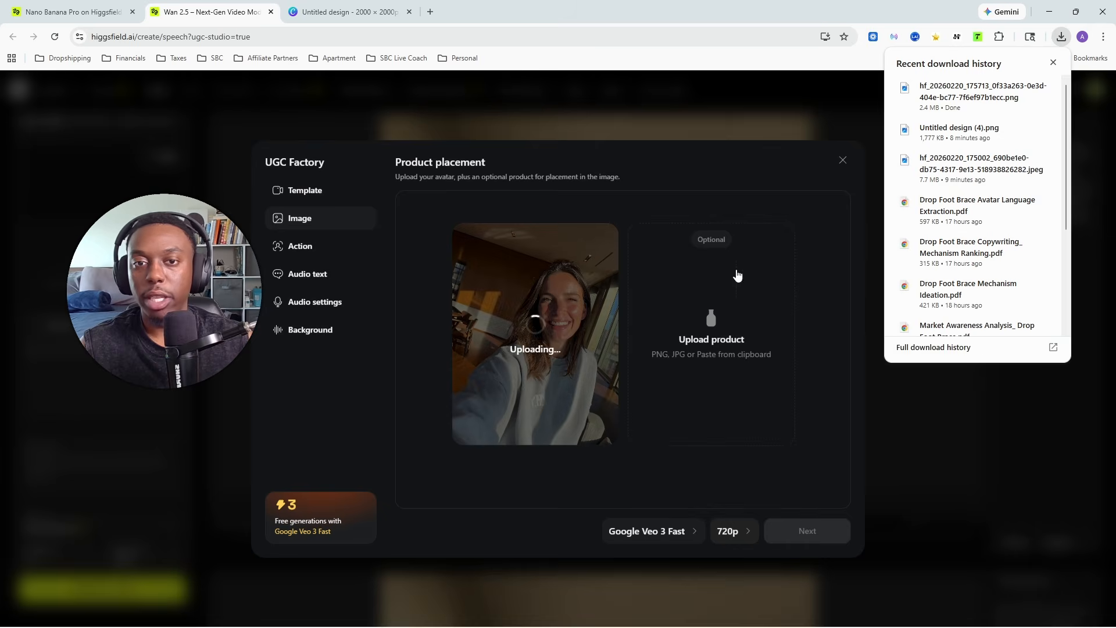
left_click_drag(959, 130, 686, 332)
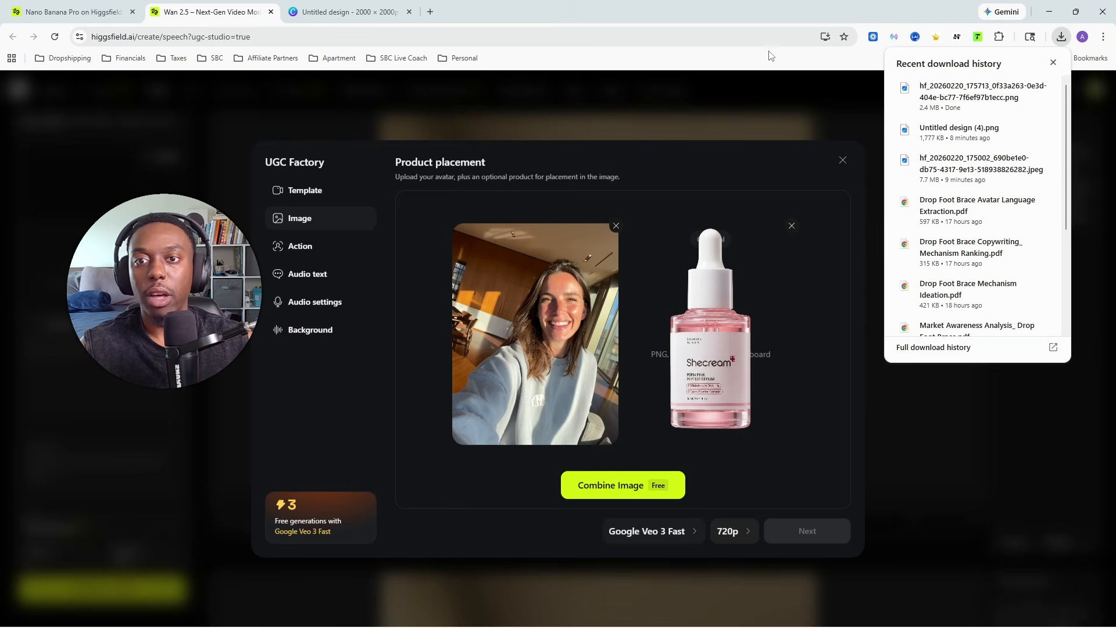
left_click(1053, 63)
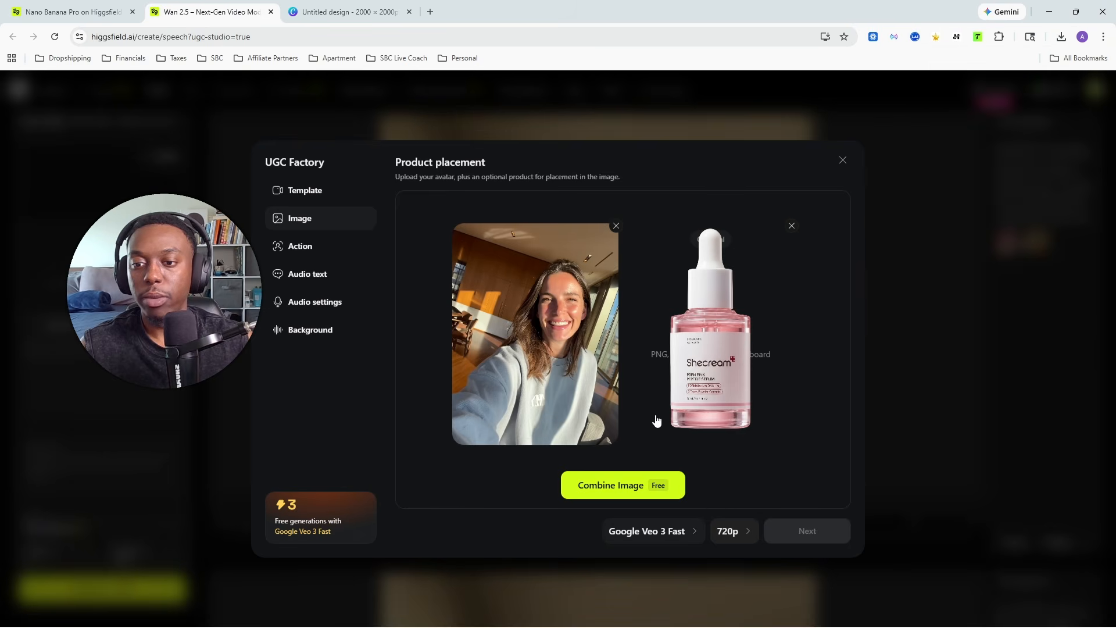
left_click(624, 491)
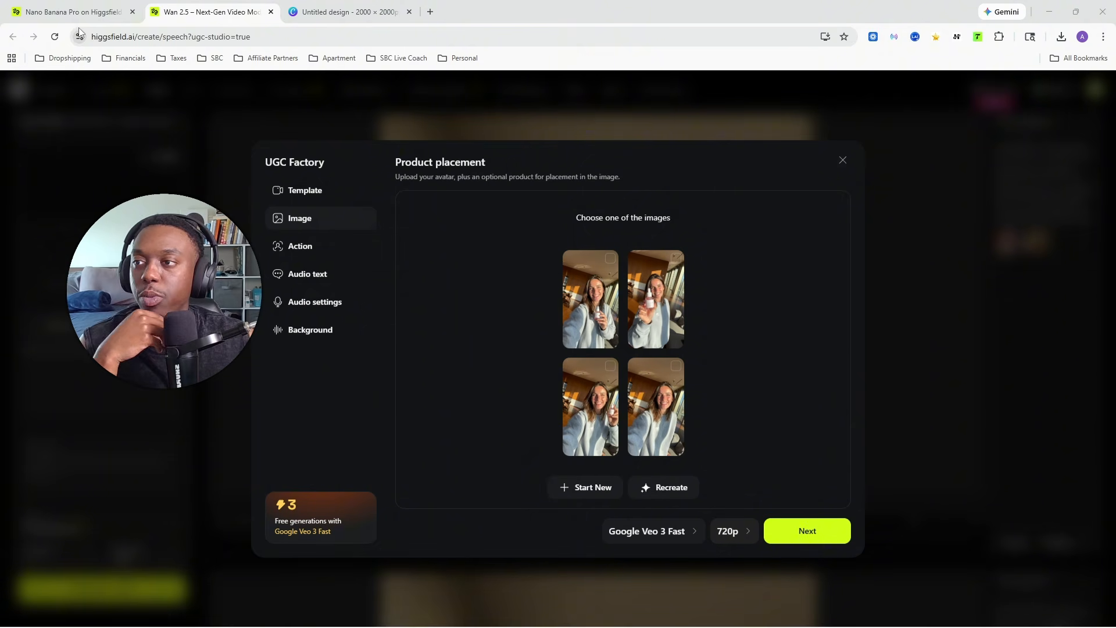
Refresh the image history and examine the combined image with the serum bottle held toward the camera
left_click(99, 6)
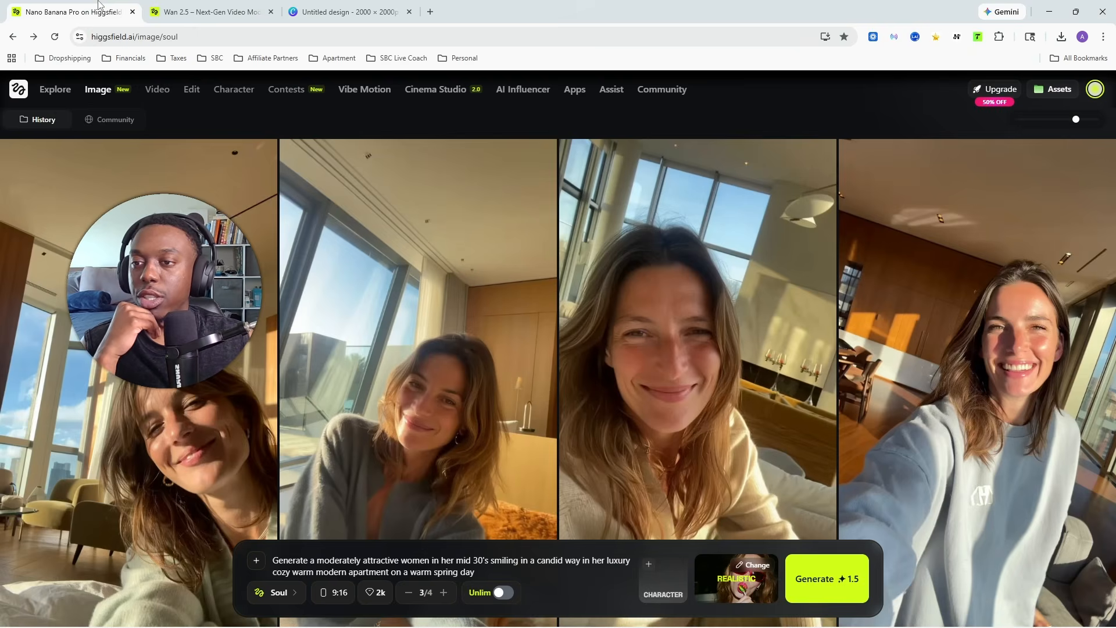
left_click(56, 38)
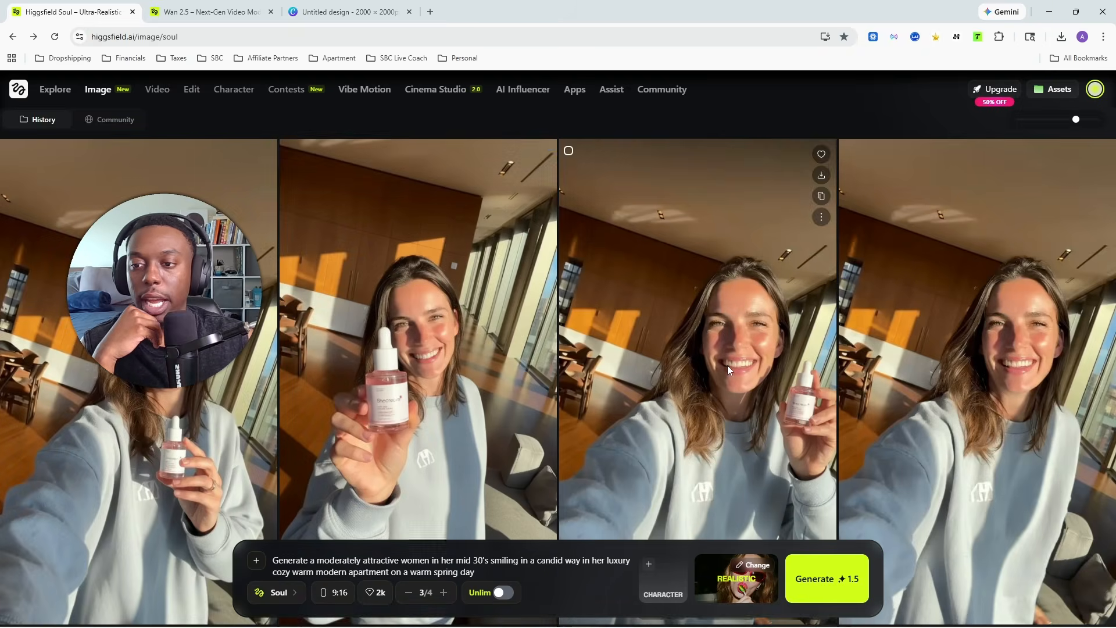
scroll(464, 373, "down", 2)
left_click(455, 307)
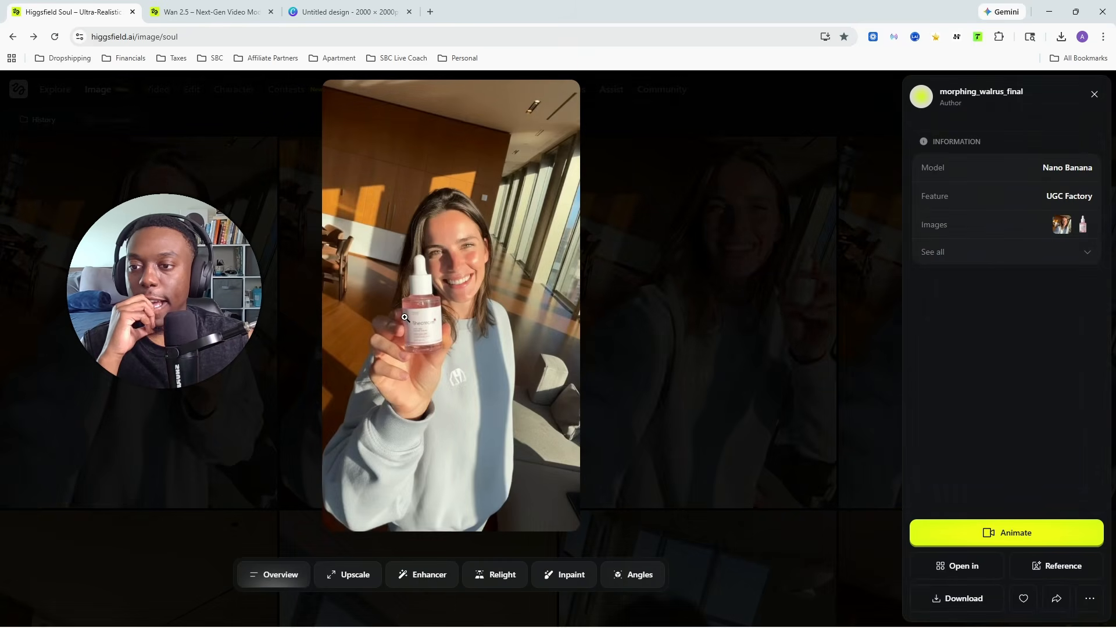
left_click(405, 317)
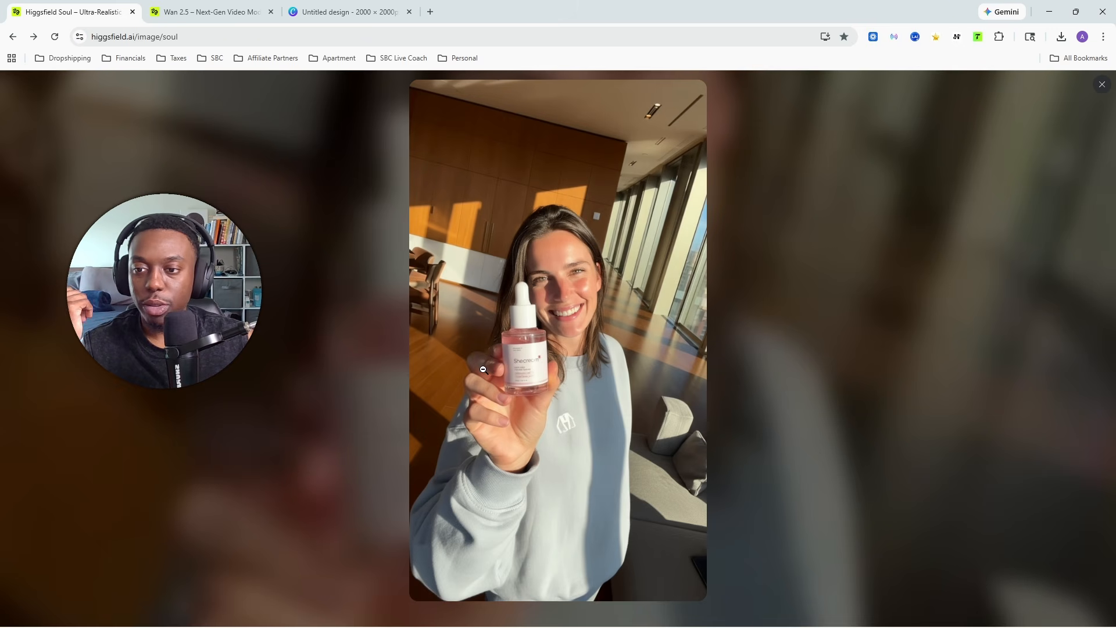
left_click(304, 260)
Inspect the other combined selfies at larger size and compare how the serum bottle and its label are rendered
left_click(239, 320)
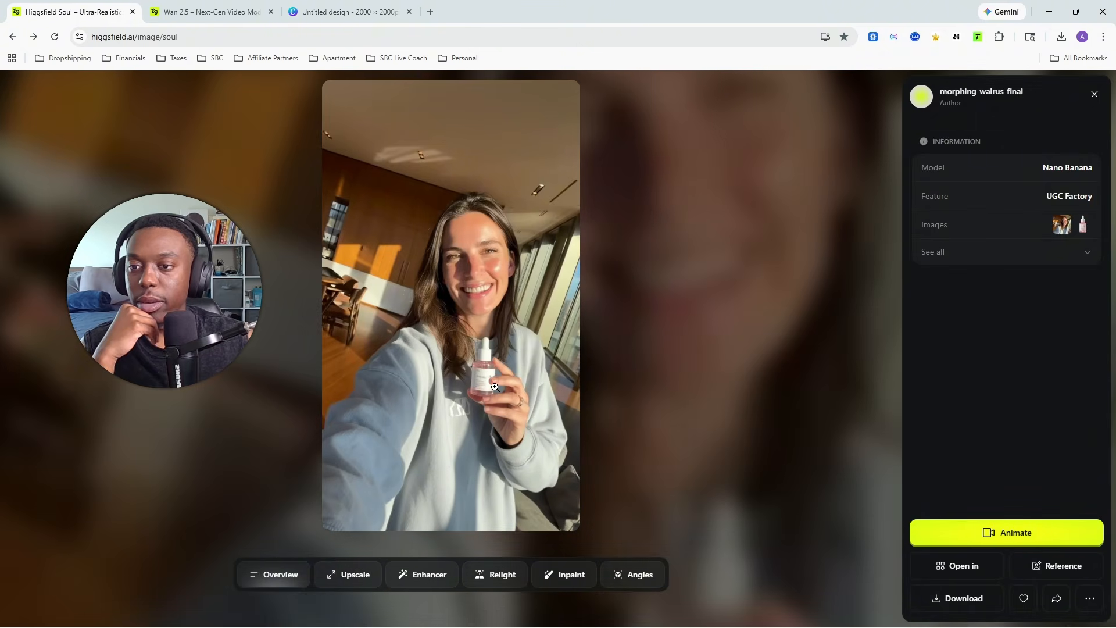
left_click(475, 356)
left_click(327, 269)
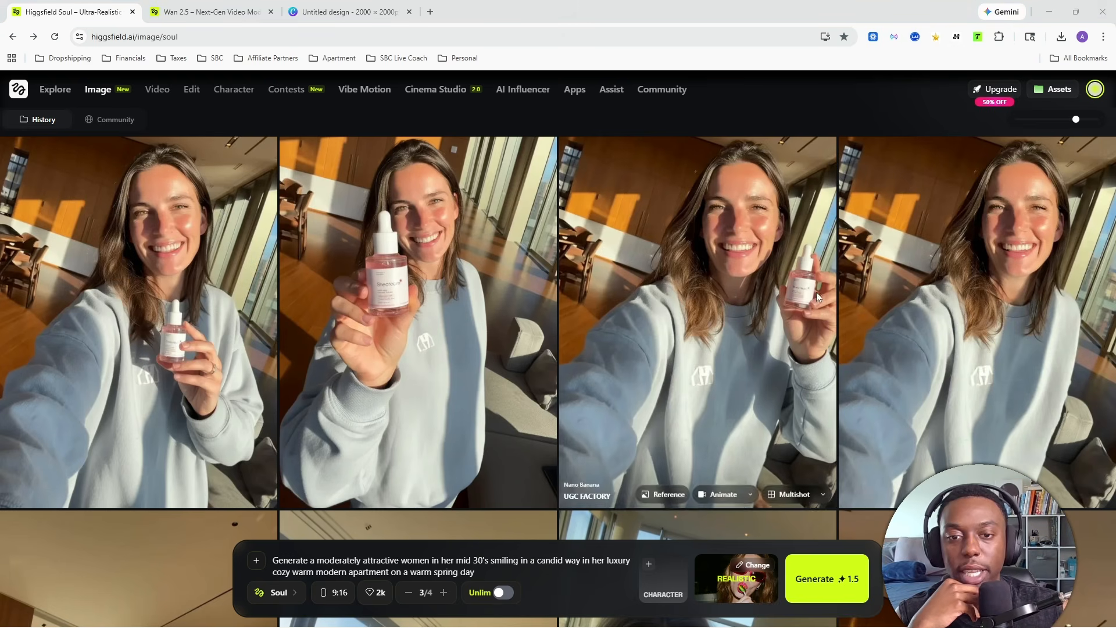
left_click(986, 269)
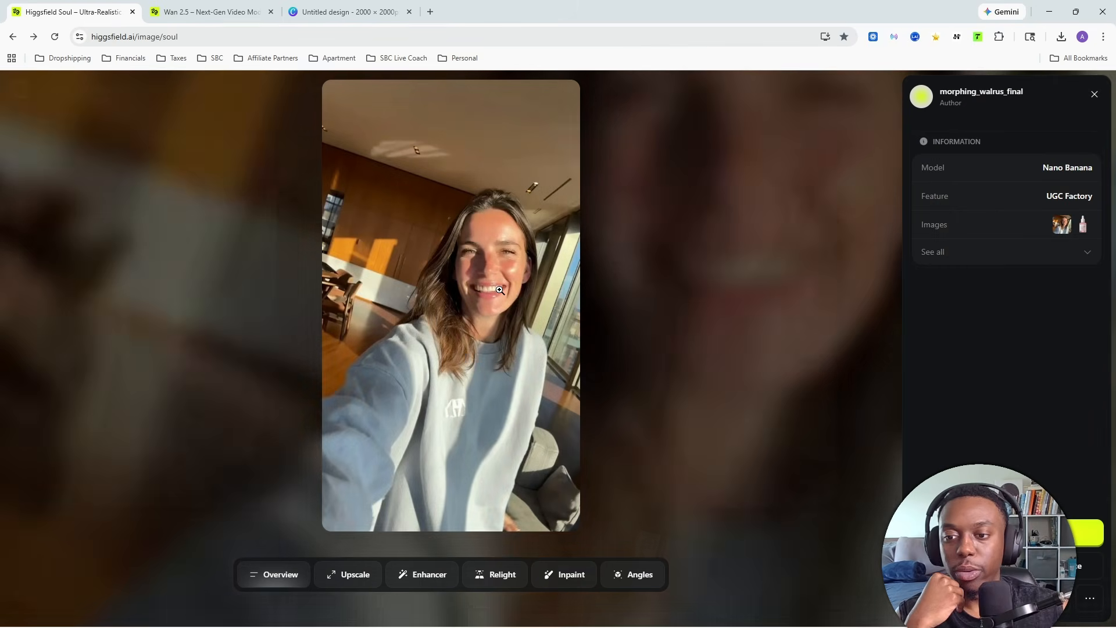
left_click(775, 268)
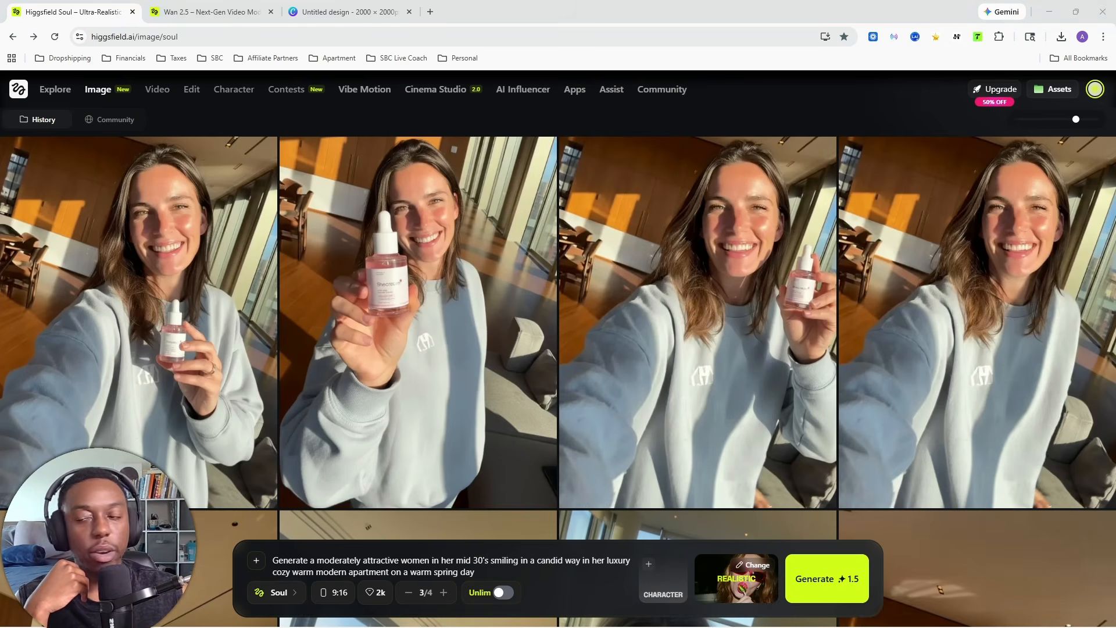
left_click(496, 246)
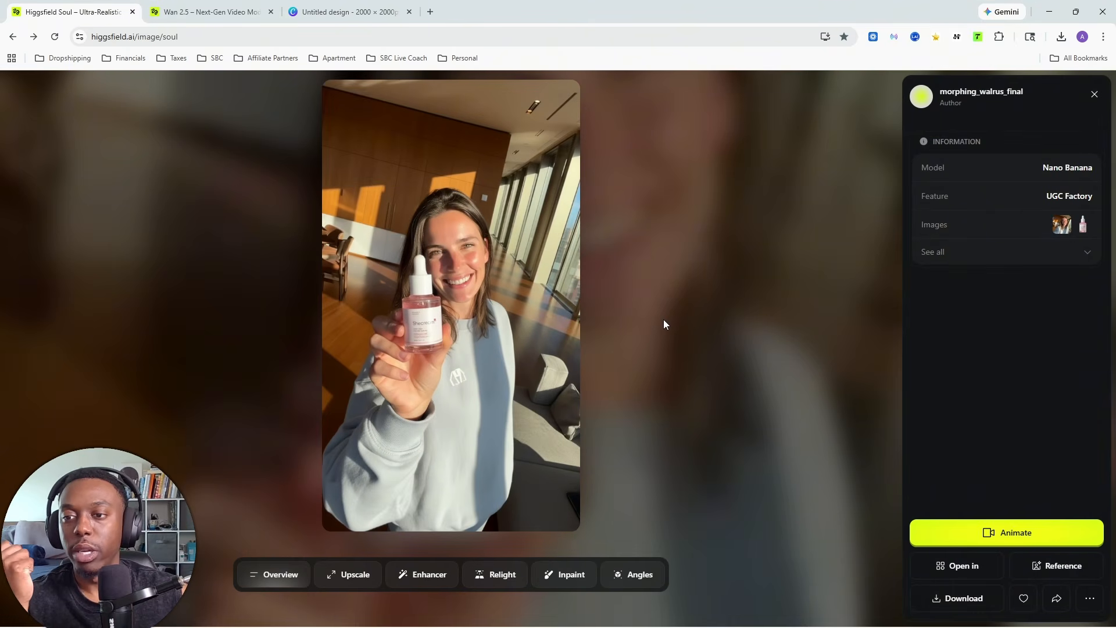
left_click(664, 319)
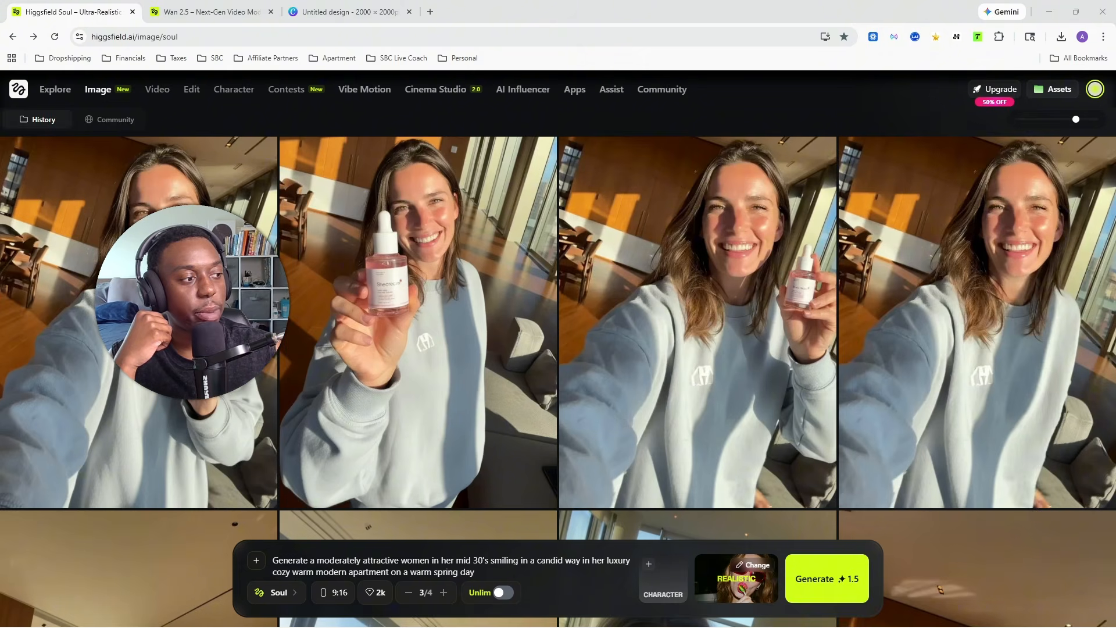
Start a new UGC Factory product placement, replace the avatar with the downloaded white-blazer photo, combine it with the serum, and view the result
key("ctrl+Tab")
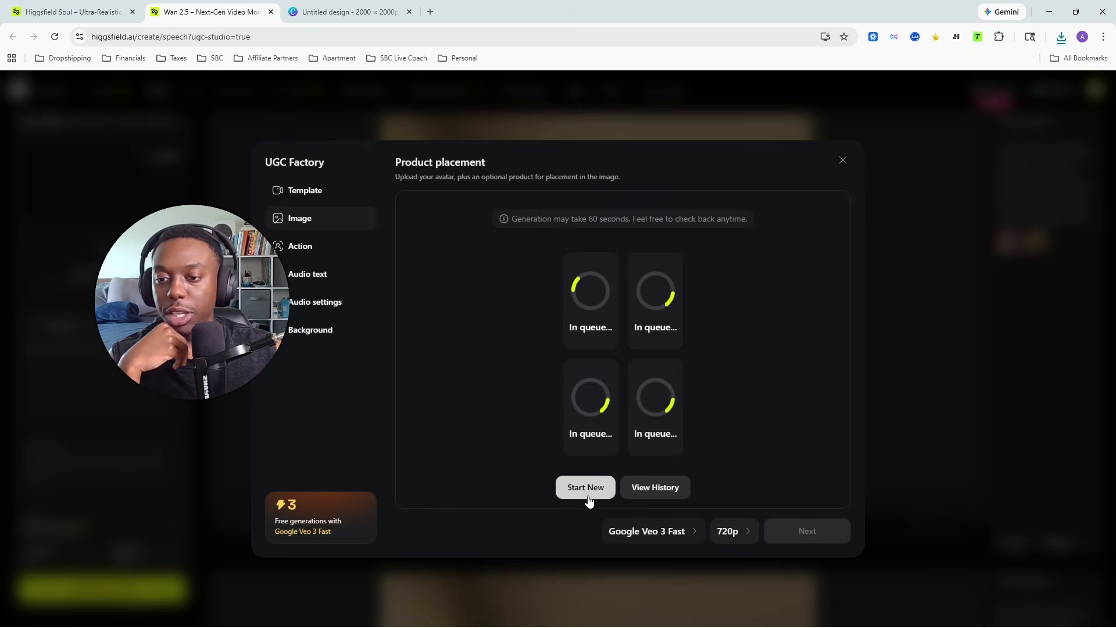
left_click(587, 489)
left_click(616, 225)
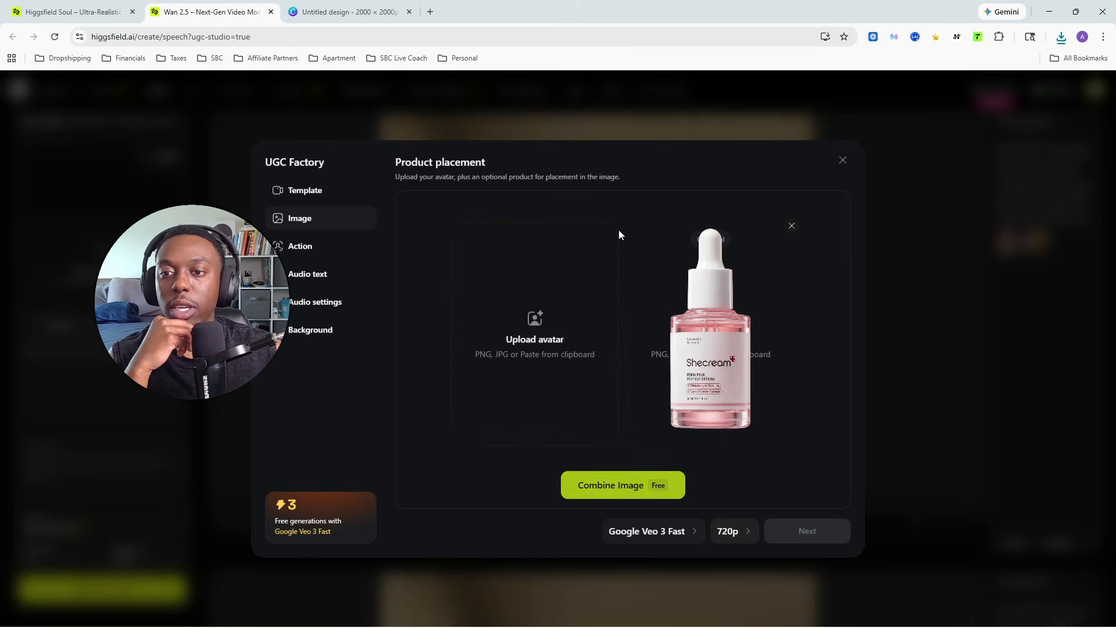
left_click(1062, 36)
left_click_drag(987, 100, 590, 314)
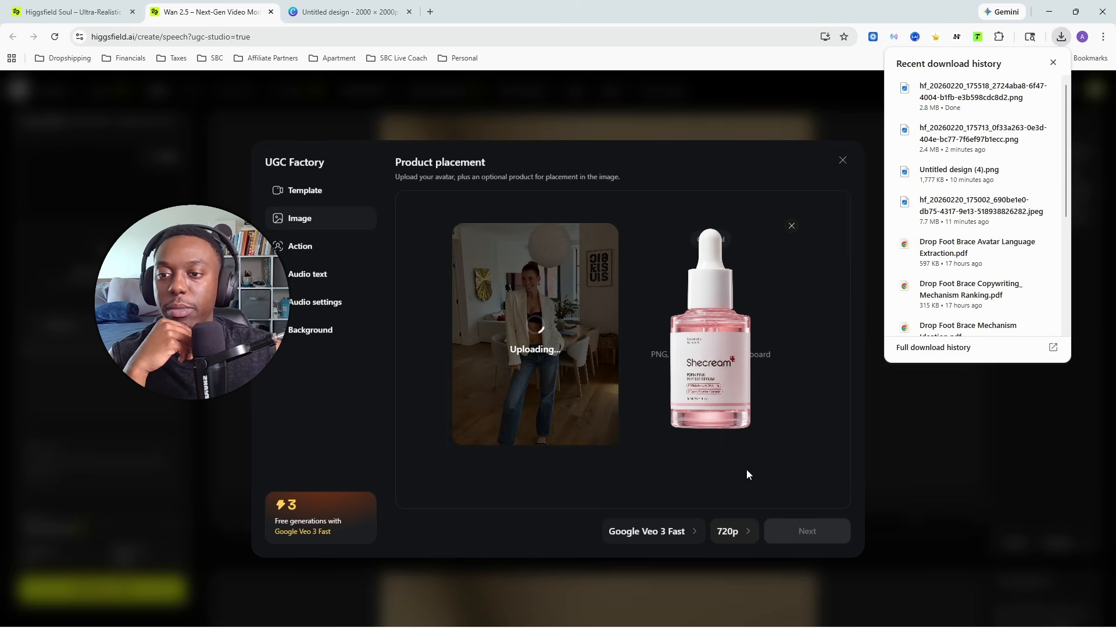
left_click(1053, 62)
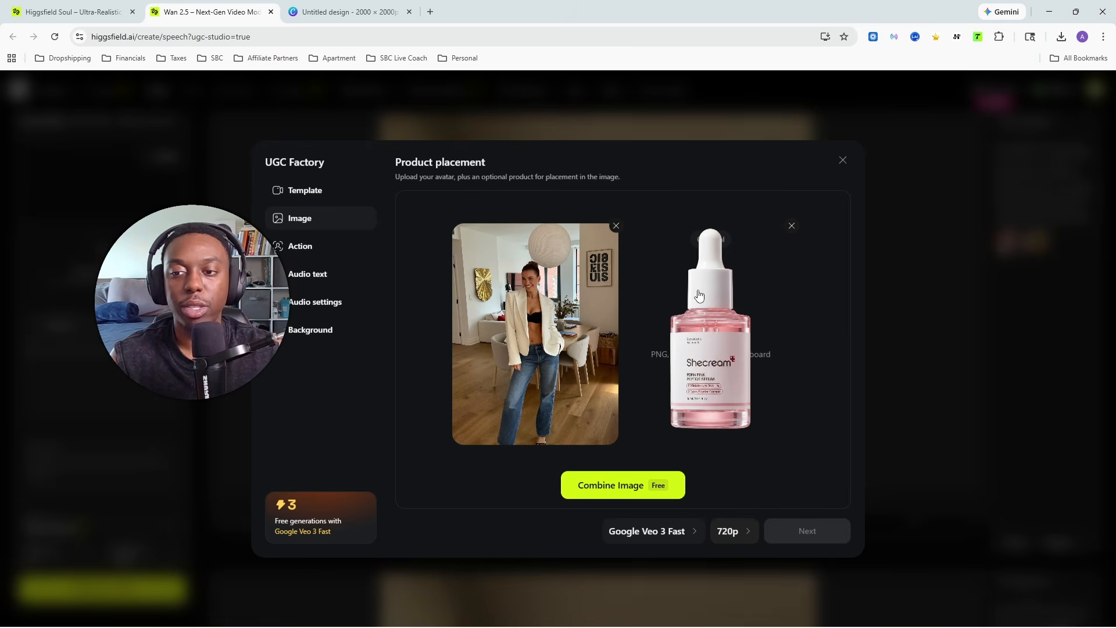
left_click(594, 480)
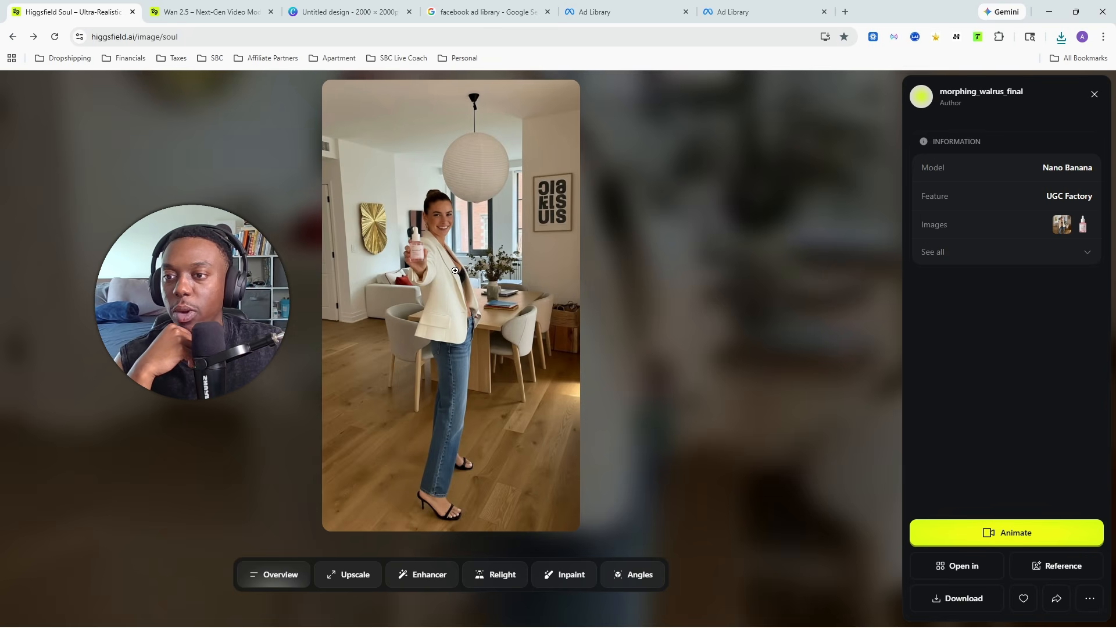
left_click(280, 330)
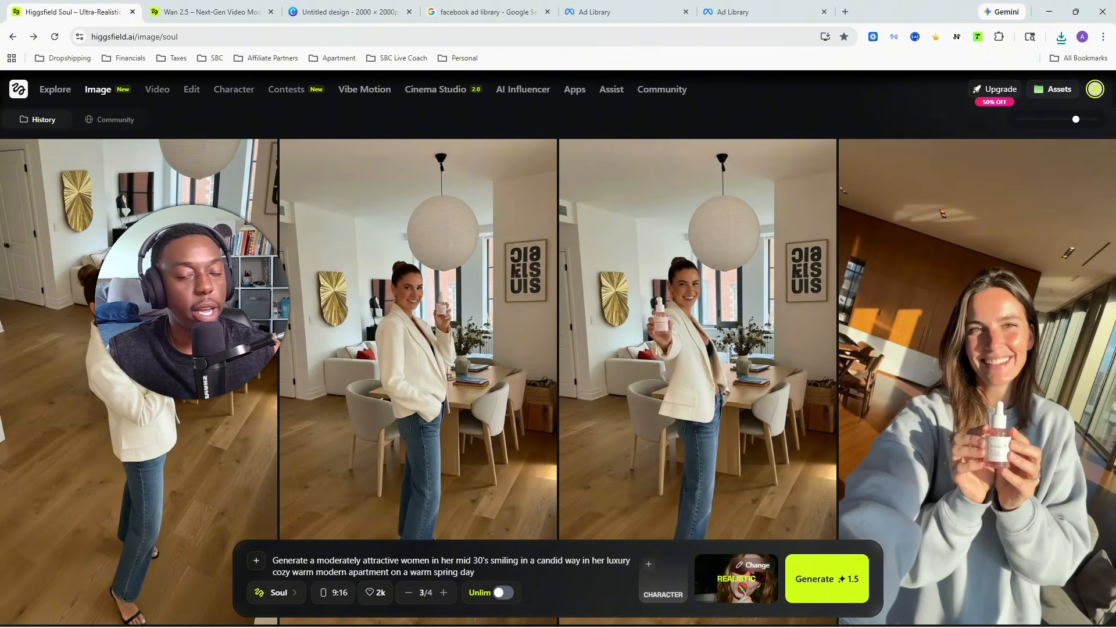
Switch to the Meta Ad Library and examine the active skincare image ads, including the Us Weekly with Solawave creative
left_click(742, 11)
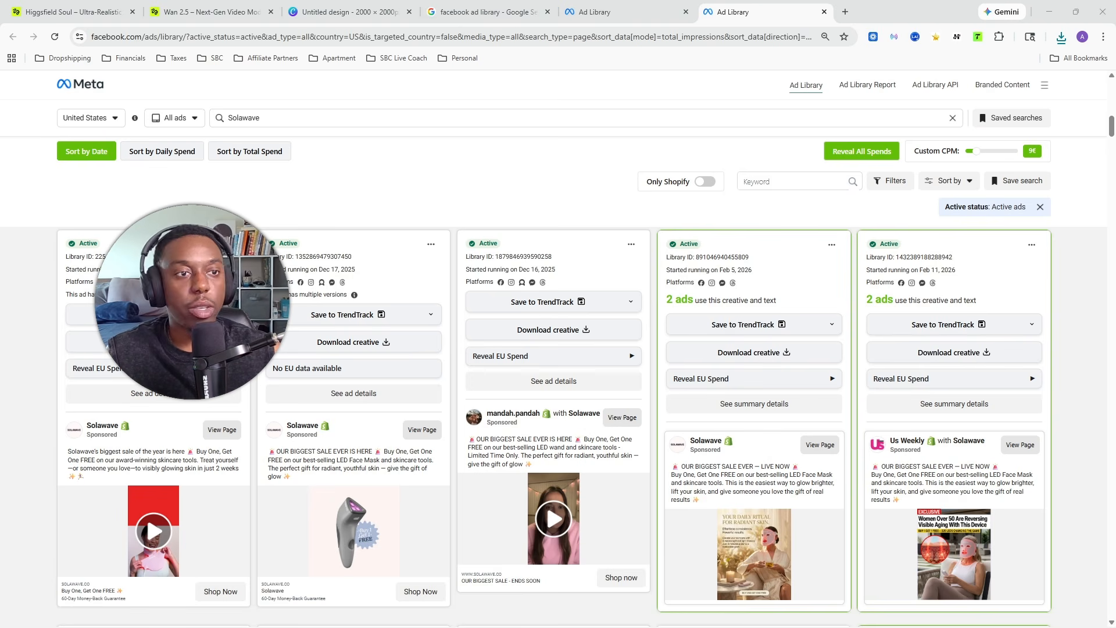
left_click(605, 12)
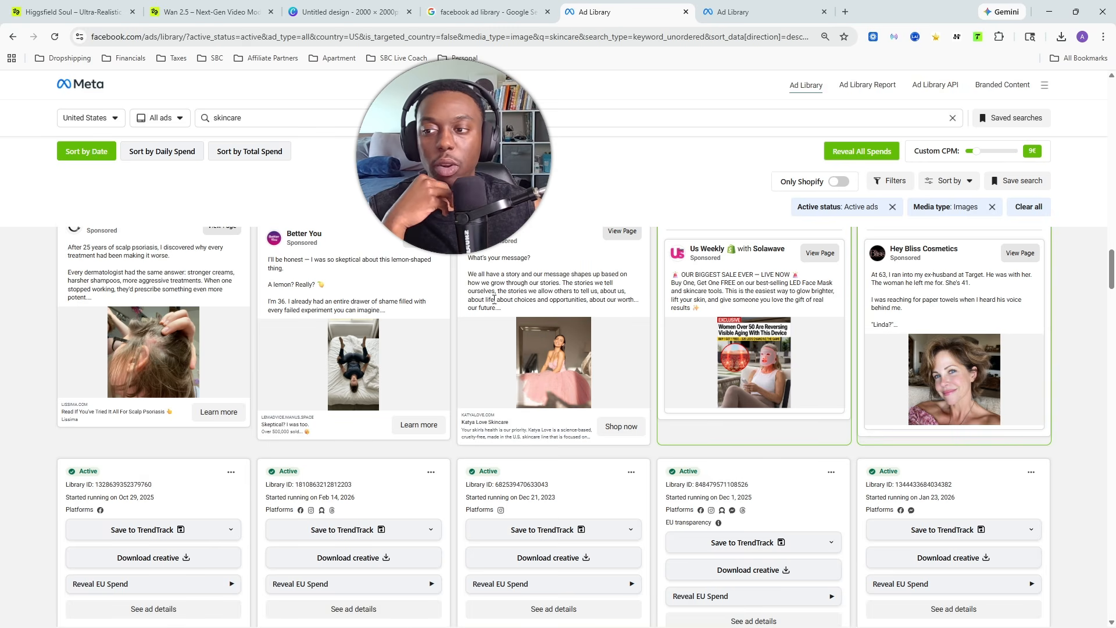
scroll(494, 299, "down", 2)
scroll(630, 364, "up", 3)
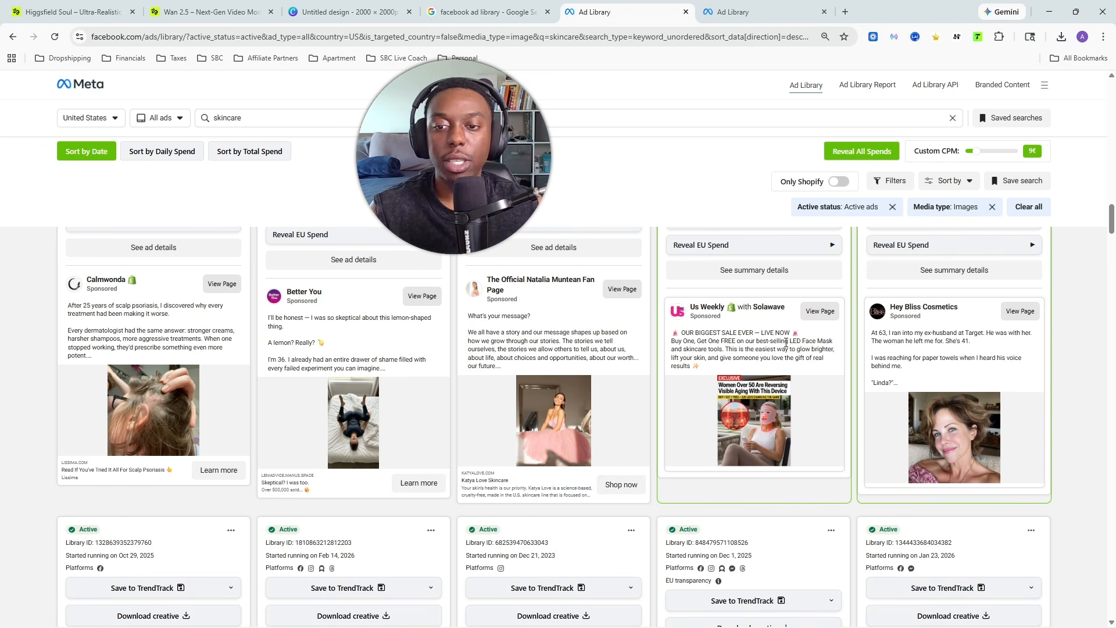
scroll(785, 343, "up", 2)
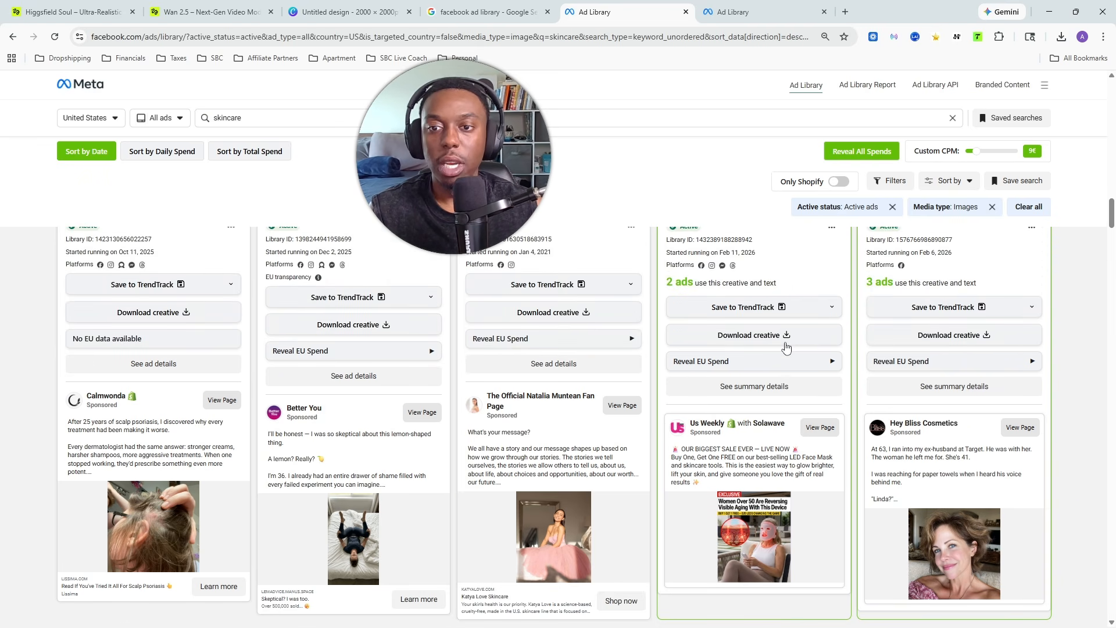
scroll(785, 347, "down", 3)
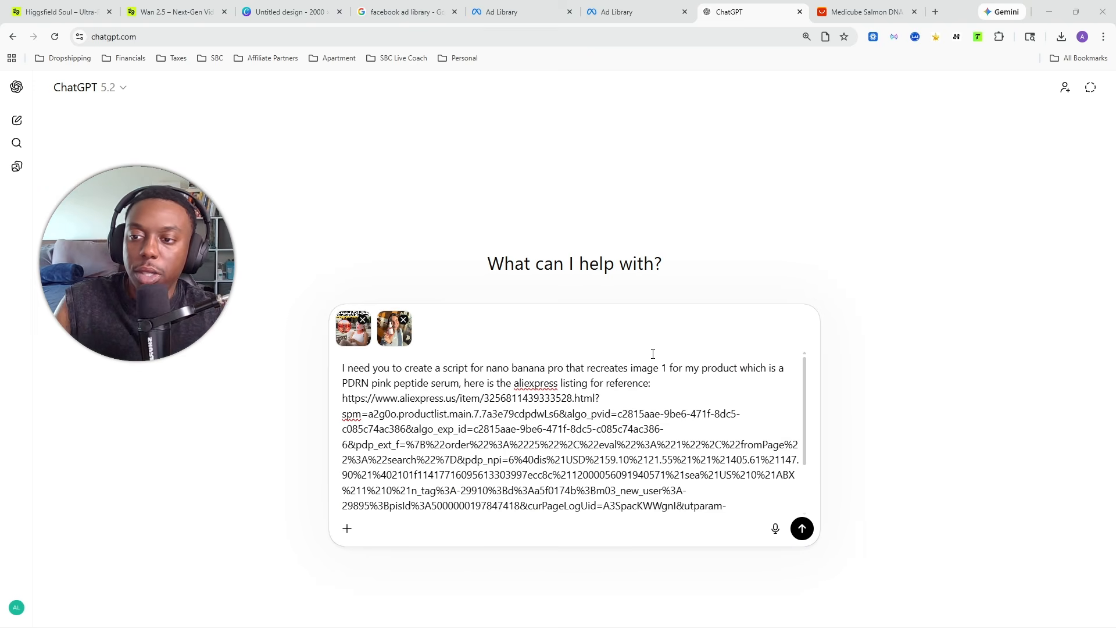
View the two images attached to the ChatGPT prompt at full size: the reference LED mask ad and the serum selfie
left_click(354, 332)
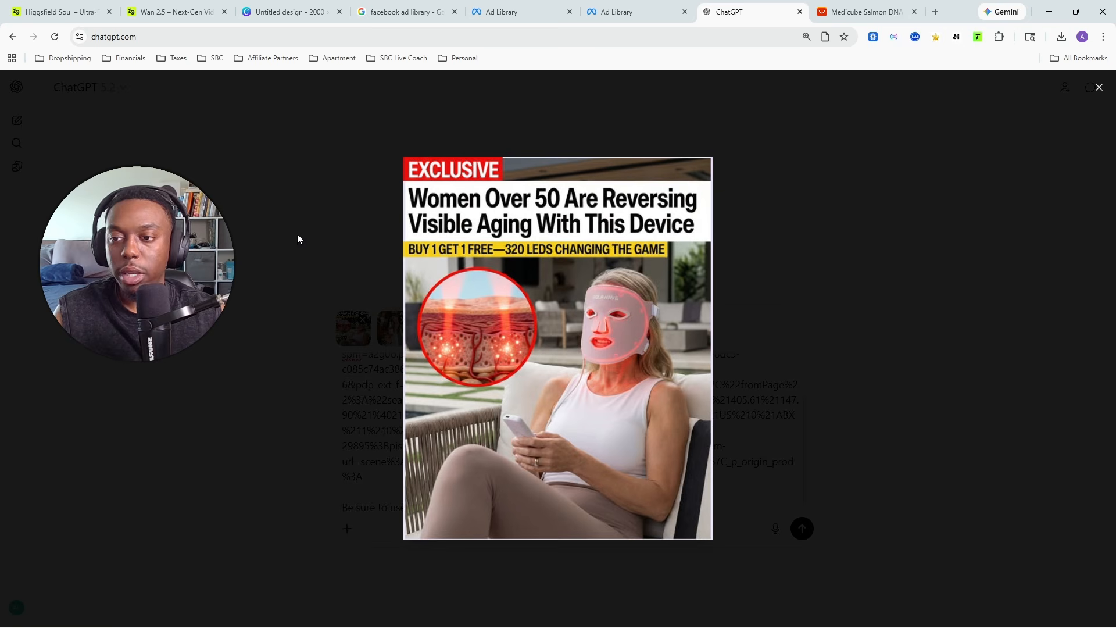
left_click(1100, 88)
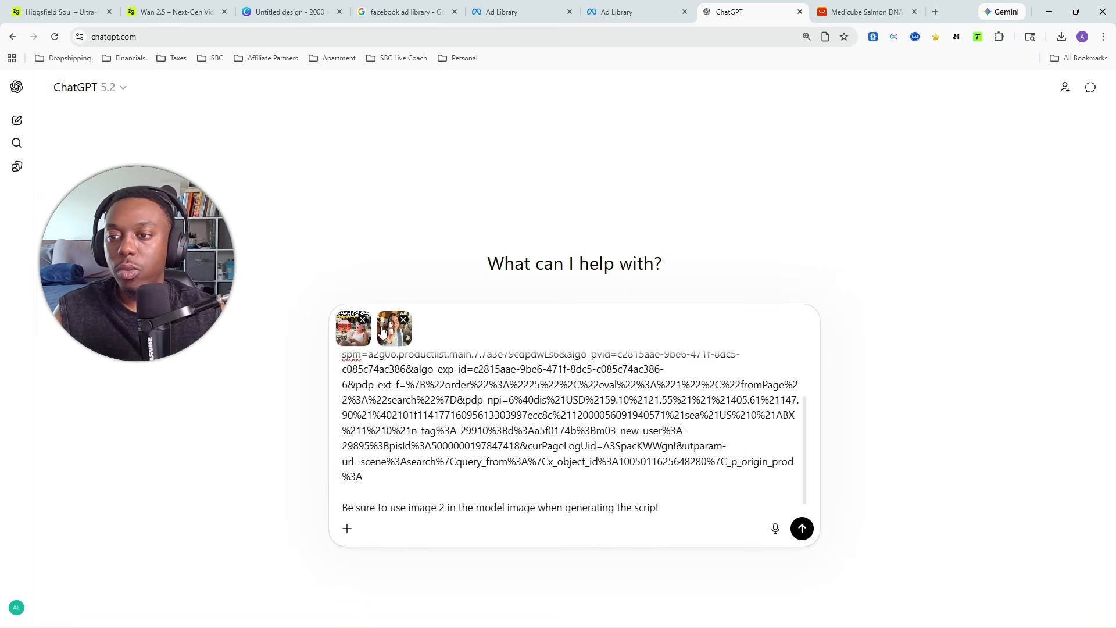
left_click(388, 346)
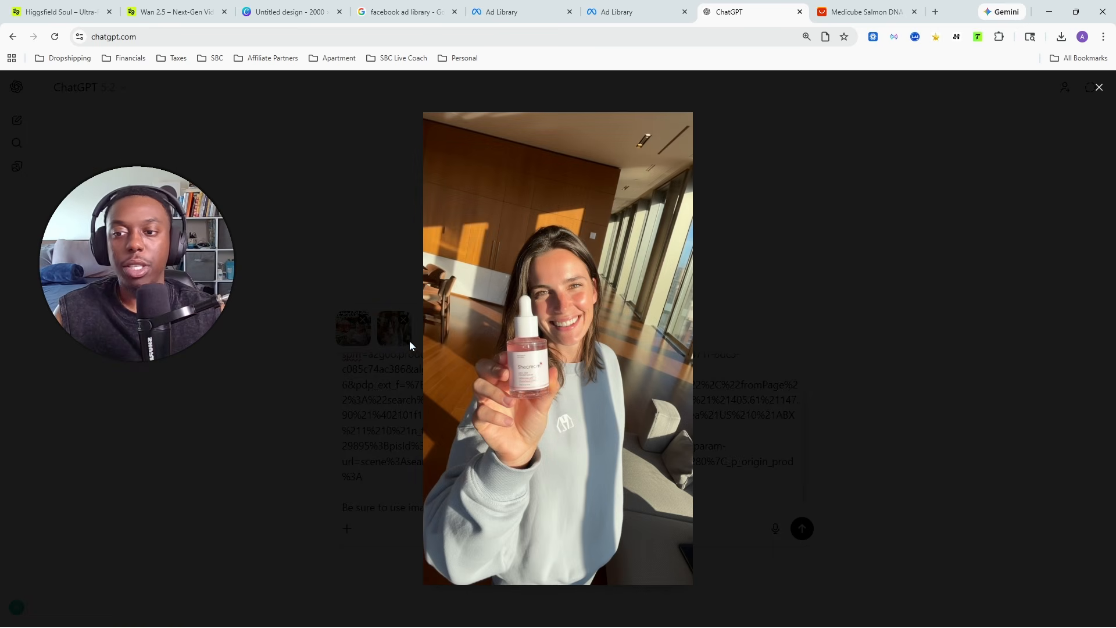
left_click(1099, 87)
Review and send the ChatGPT prompt requesting a Nano Banana Pro script that recreates image 1 for the PDRN serum using image 2
scroll(524, 418, "up", 2)
left_click_drag(358, 368, 440, 390)
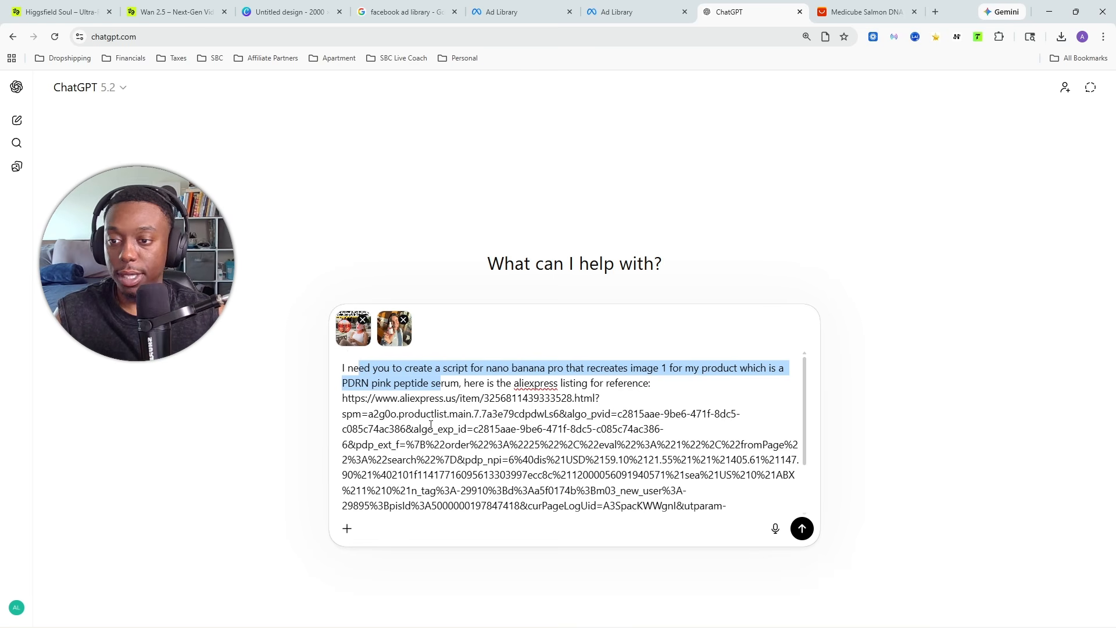
scroll(431, 425, "down", 2)
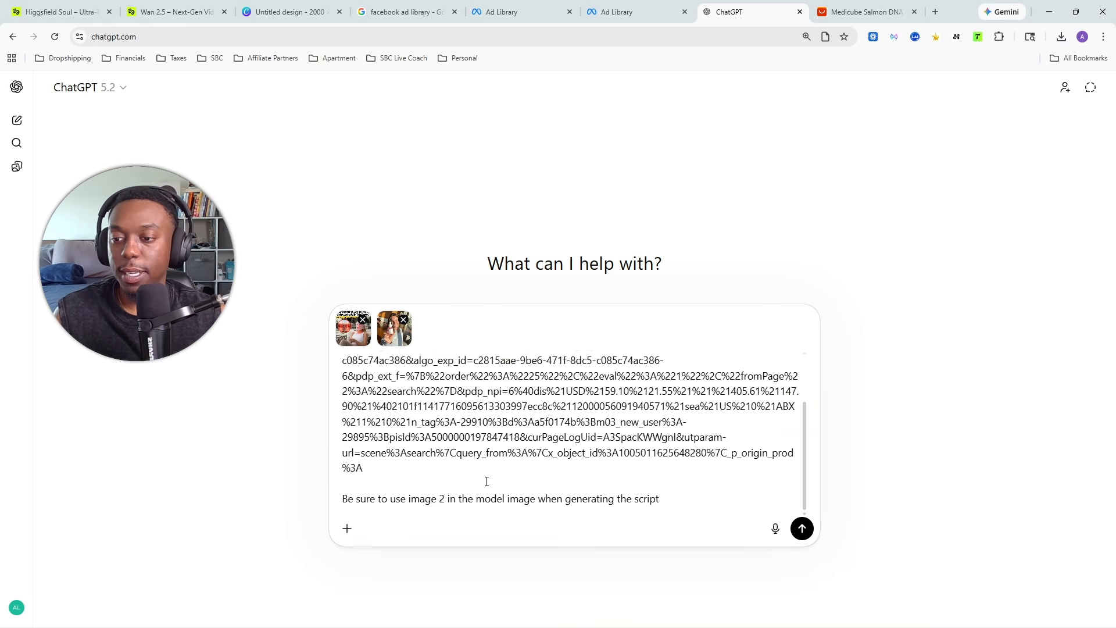
left_click_drag(347, 500, 676, 505)
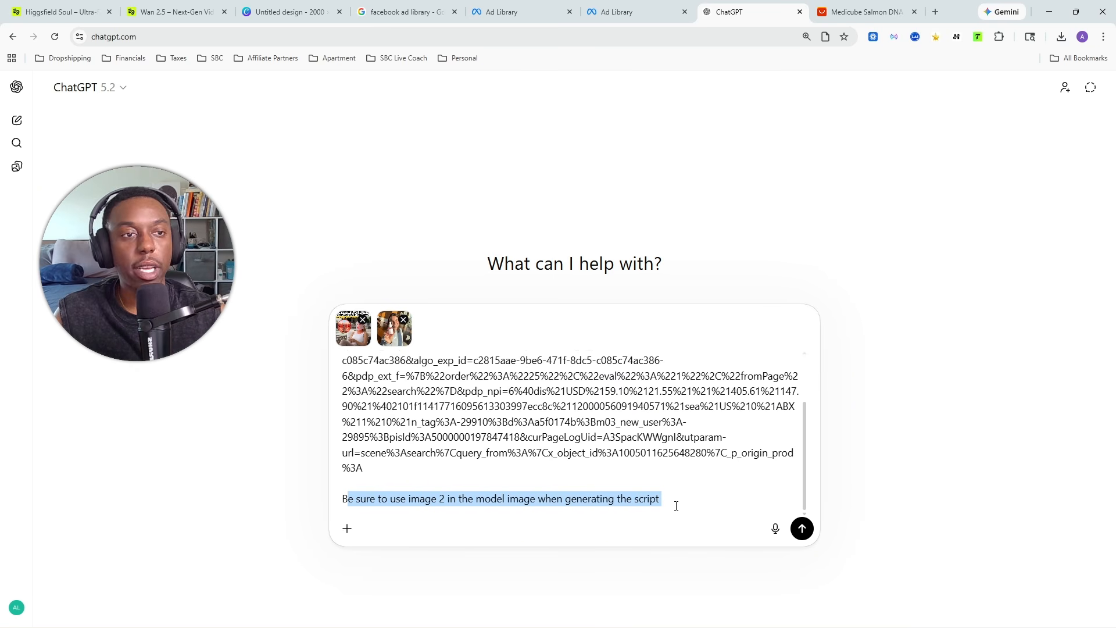
left_click(802, 529)
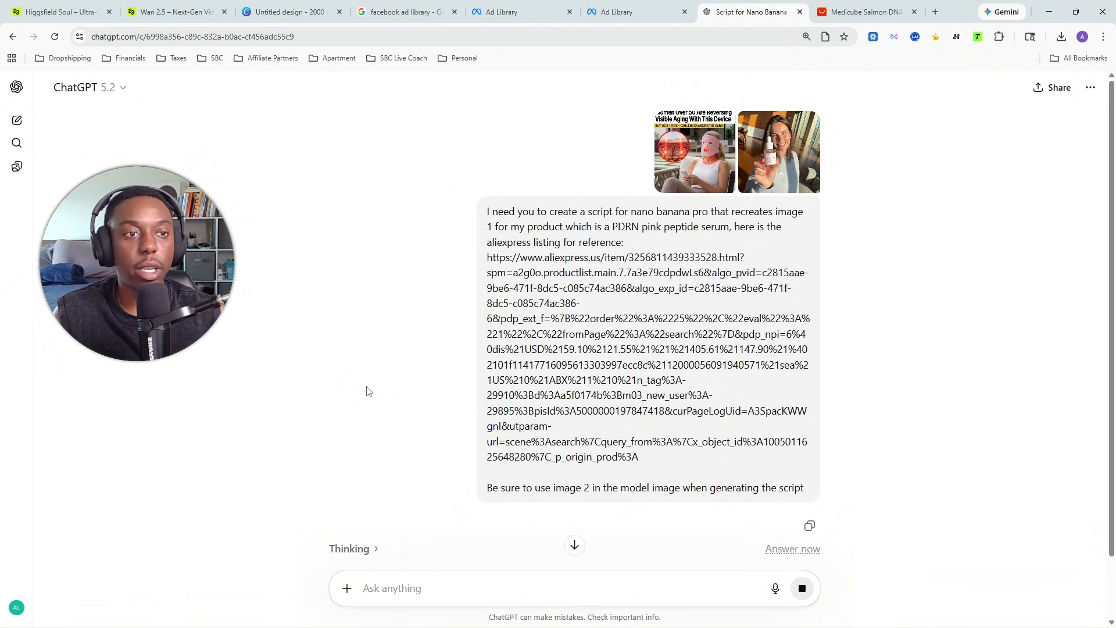
Read through the Nano Banana Pro script as it is generated, covering the output, input assets and composition sections
scroll(668, 163, "down", 2)
scroll(715, 143, "up", 2)
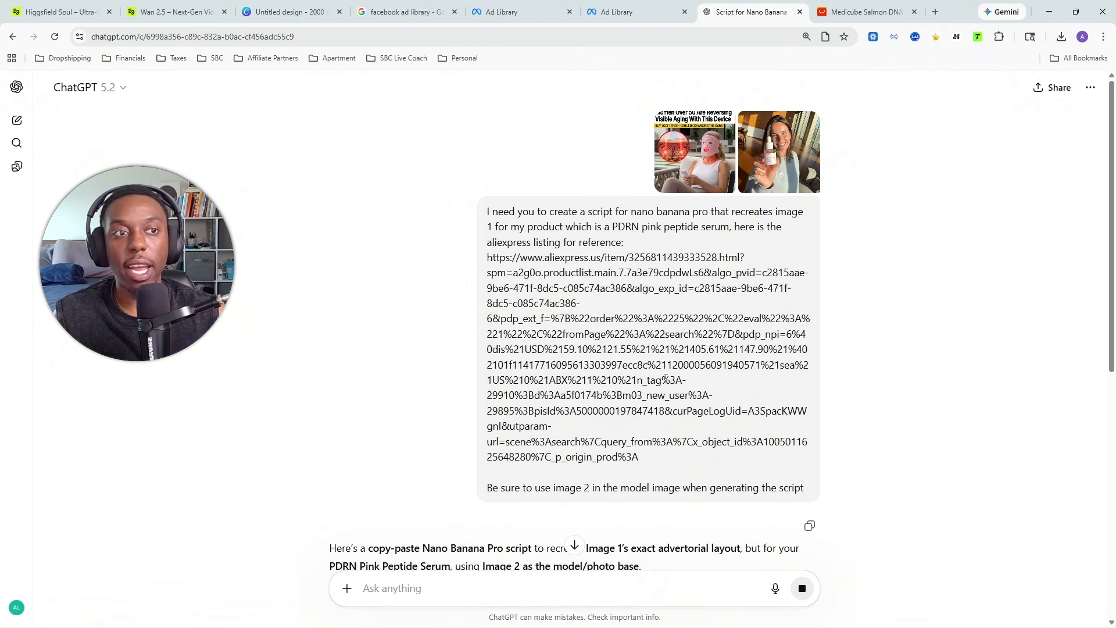
scroll(624, 284, "down", 10)
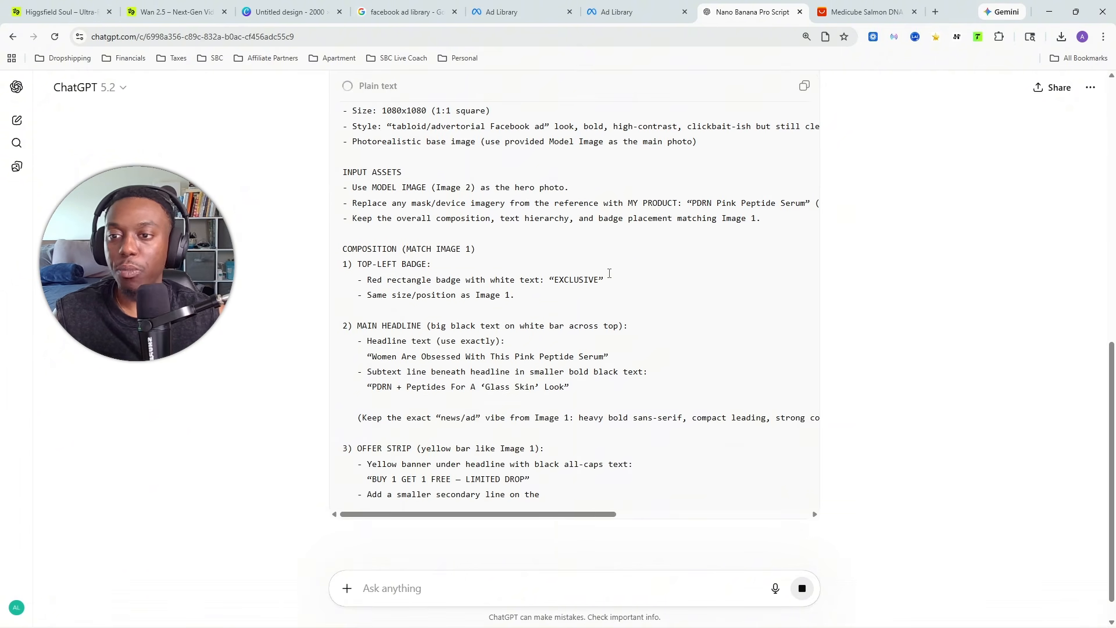
scroll(487, 283, "up", 4)
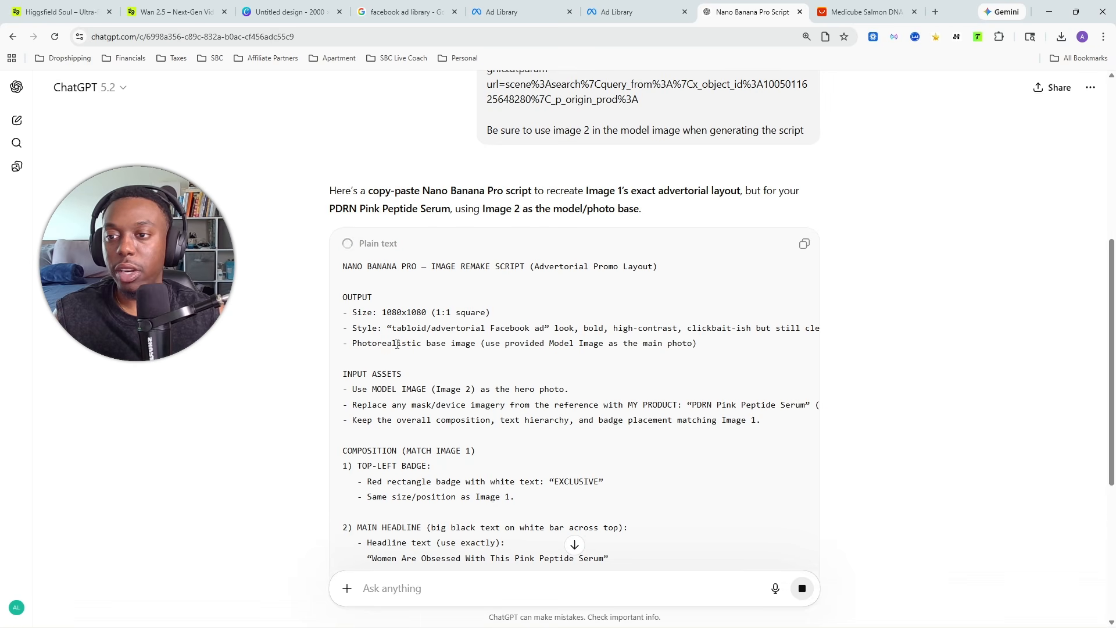
scroll(541, 375, "down", 5)
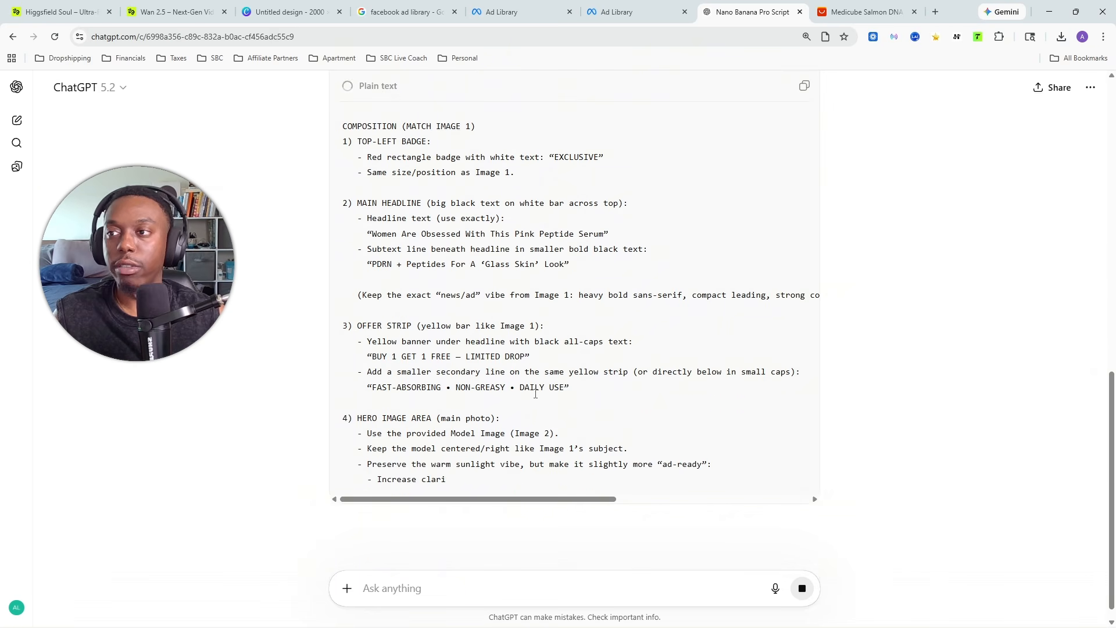
Switch to Higgsfield's image generator, select the Nano Banana Pro model, and check its aspect ratio setting
key("ctrl+1")
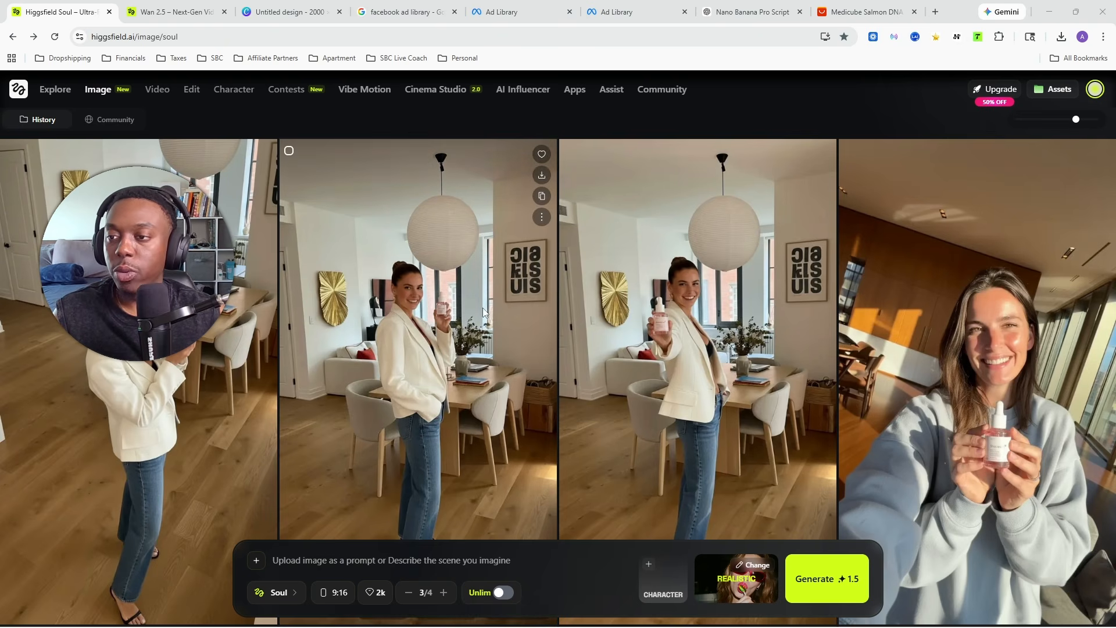
left_click(282, 595)
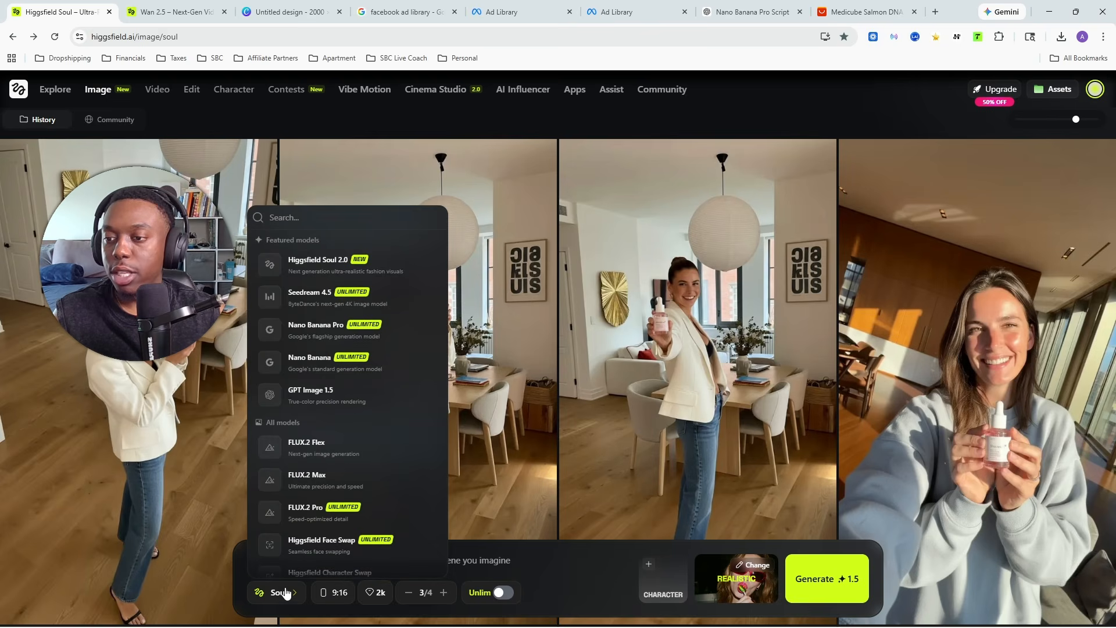
left_click(361, 330)
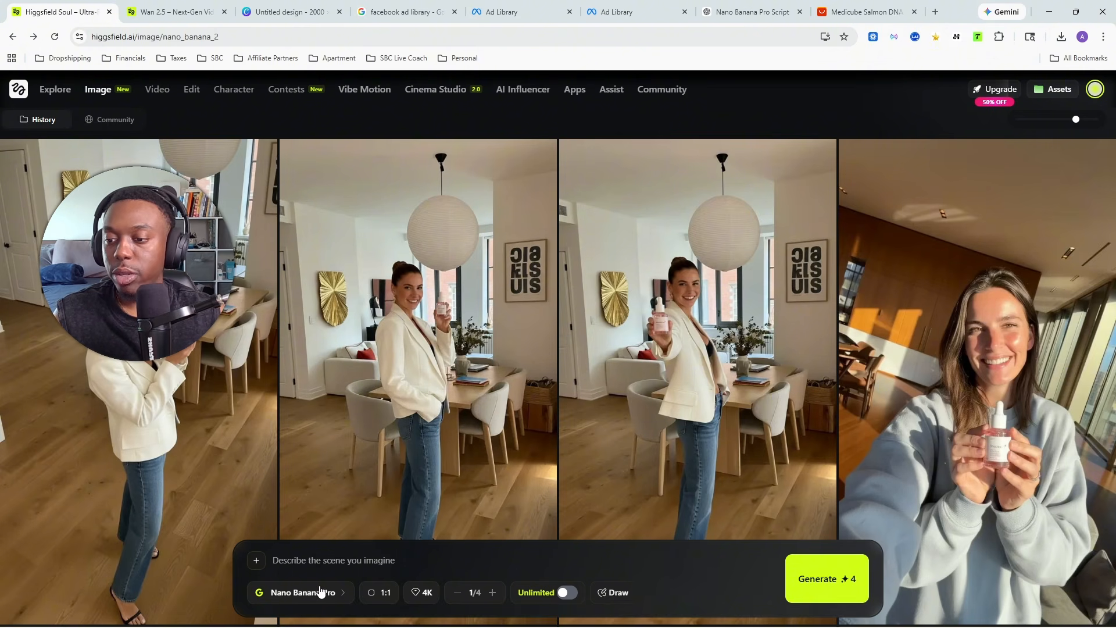
left_click(374, 594)
left_click(374, 594)
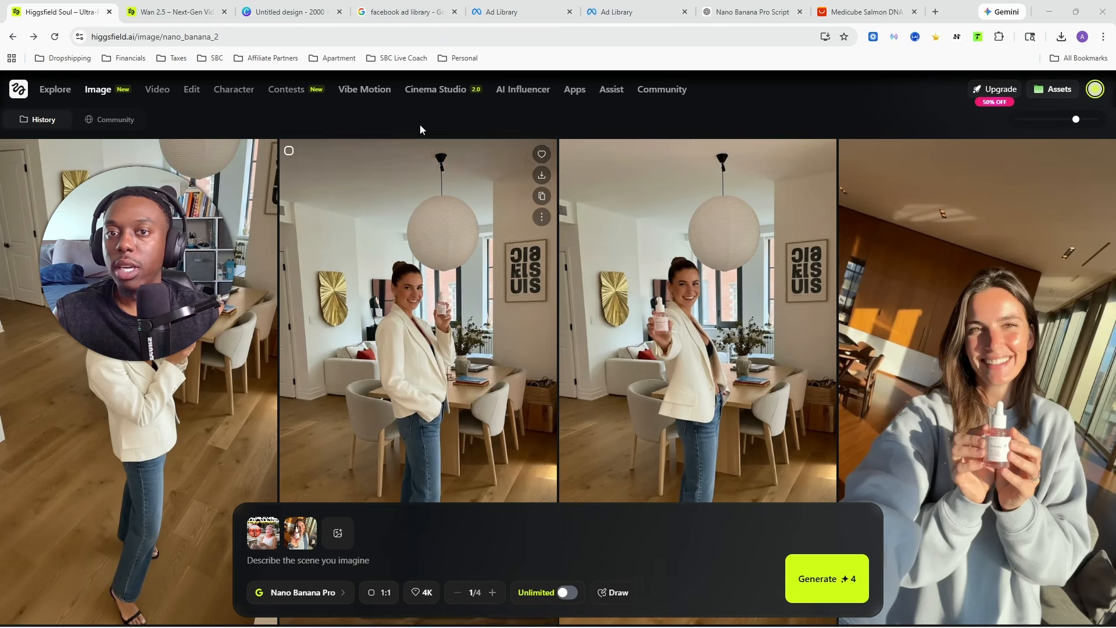
Return to ChatGPT, review the finished Nano Banana Pro script, and copy the whole script block
left_click(750, 11)
scroll(670, 380, "down", 15)
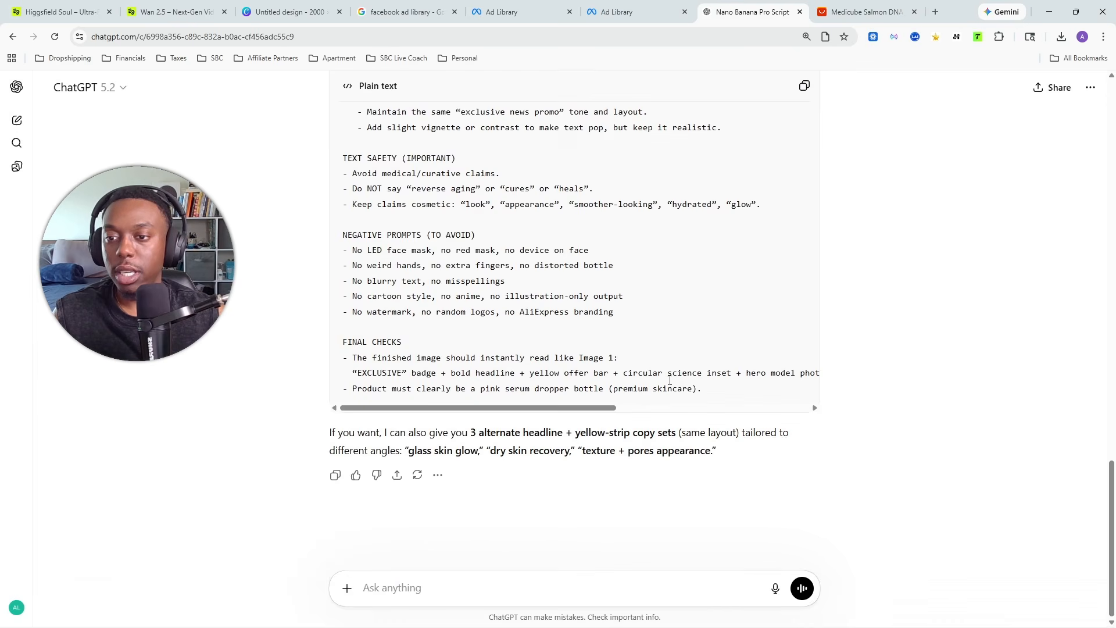
scroll(669, 381, "up", 15)
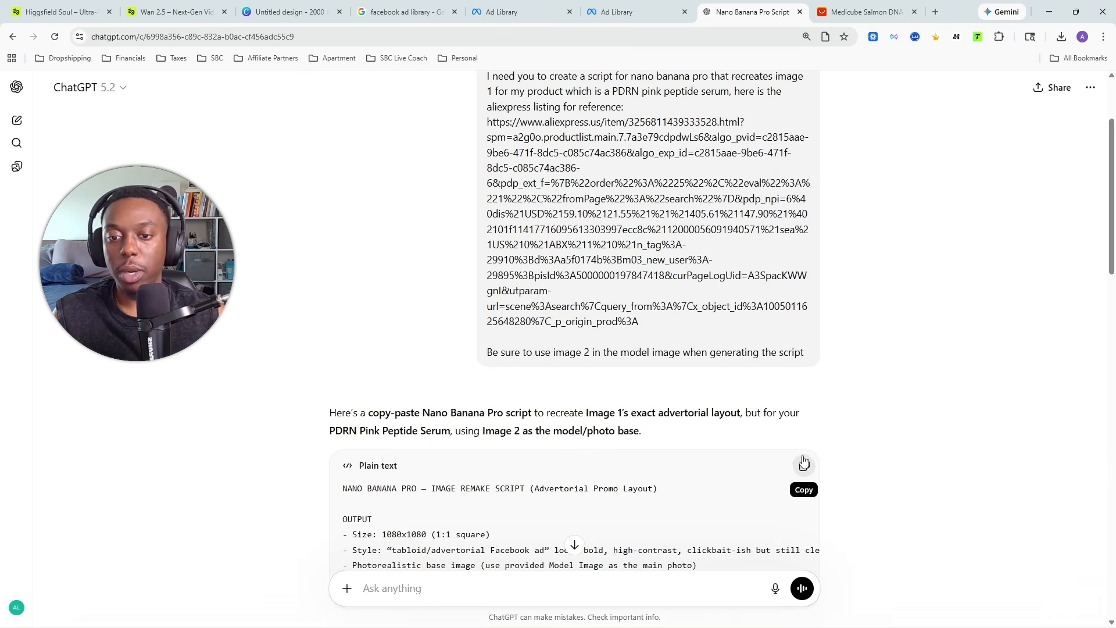
left_click(804, 463)
Paste the script as the prompt in Higgsfield, set the number of images to 2, and generate them
left_click(61, 12)
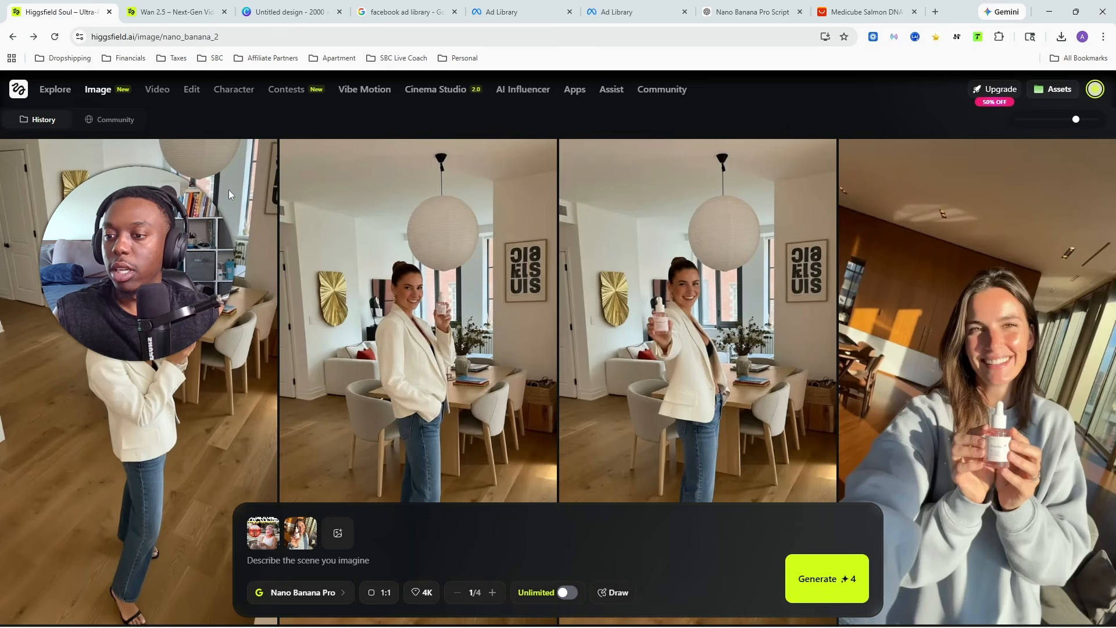
left_click(291, 571)
key("ctrl+v")
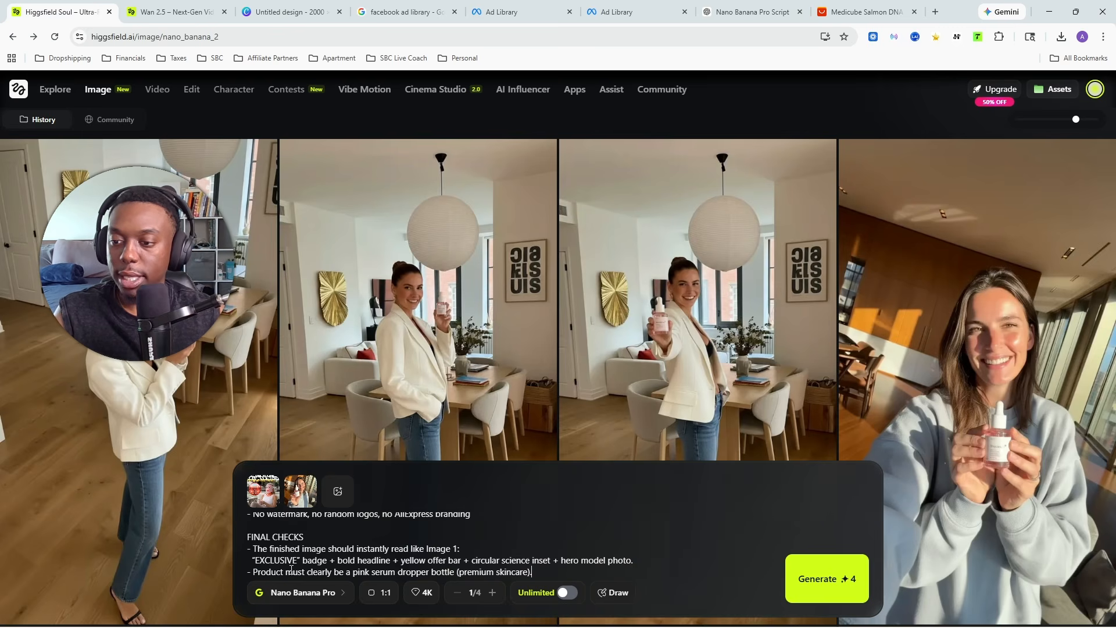
left_click(492, 593)
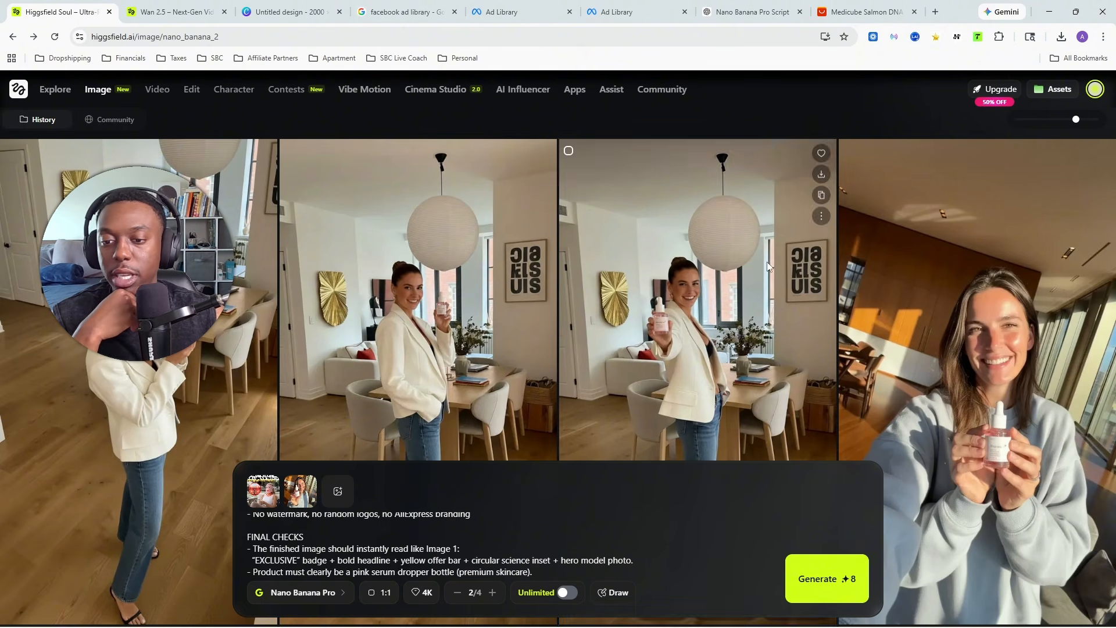
left_click(840, 584)
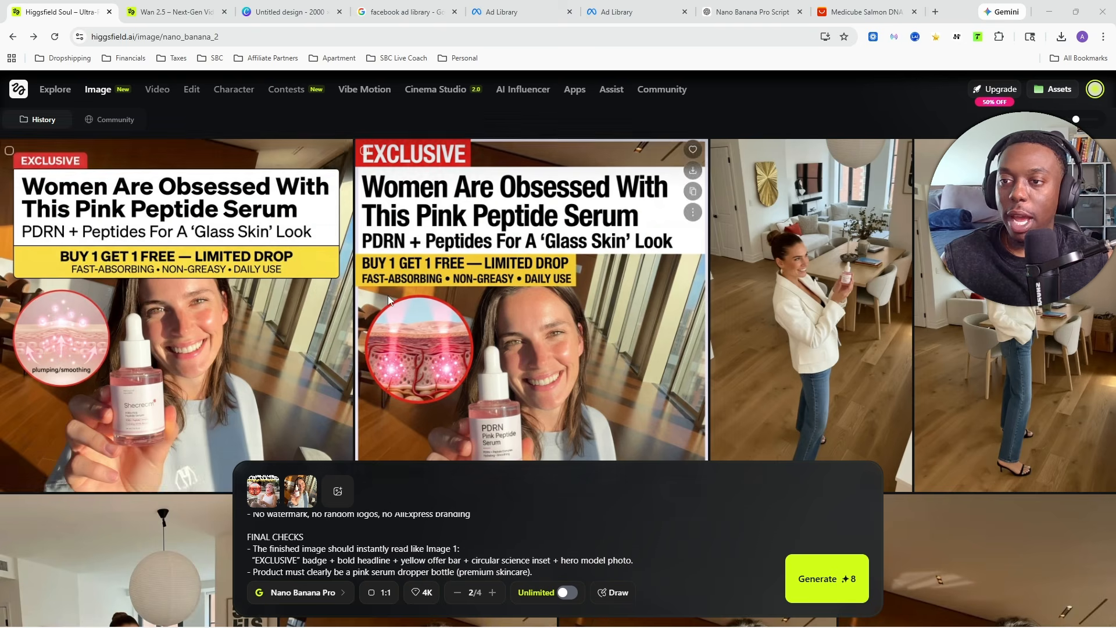
Examine the two generated advertorial ads, comparing their headlines, circular skin insets and serum bottle labels
scroll(475, 269, "down", 2)
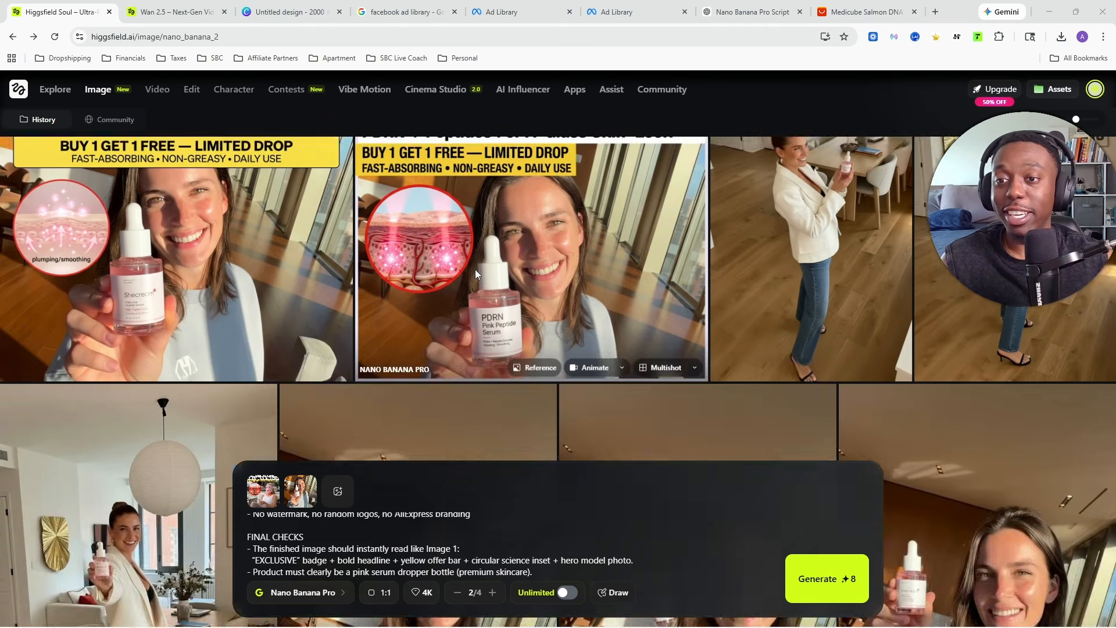
scroll(476, 270, "up", 2)
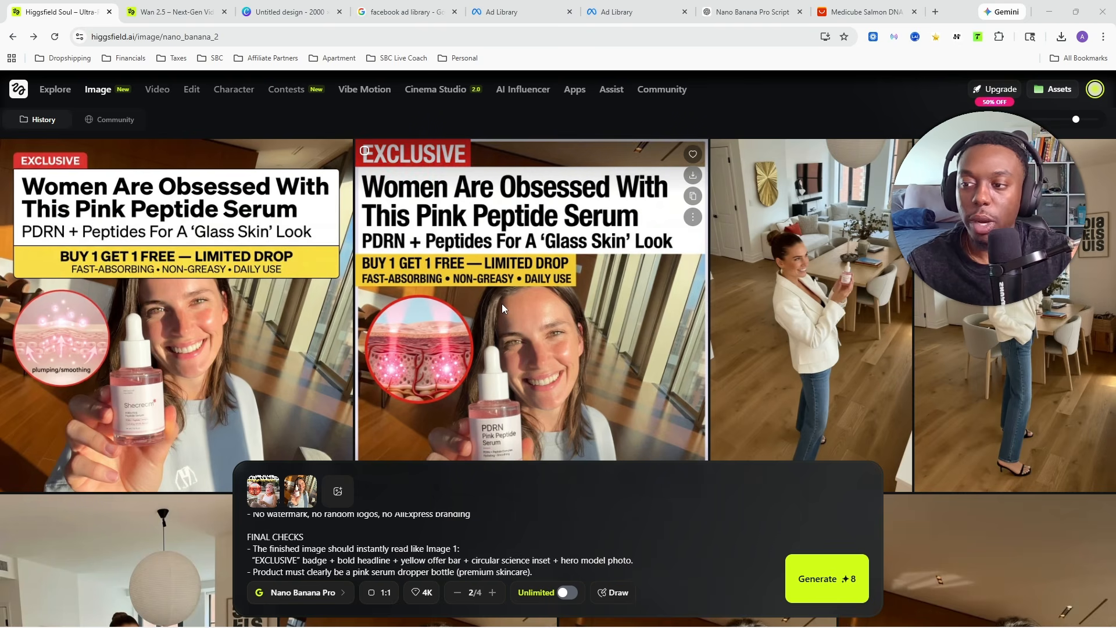
scroll(536, 302, "down", 2)
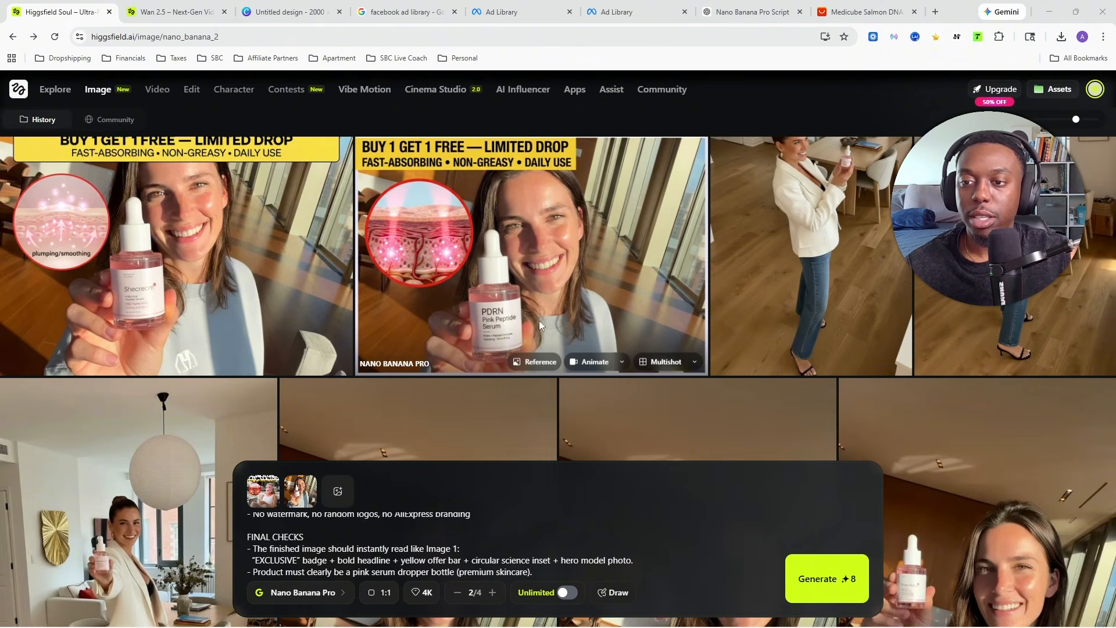
Compare both generated serum ads with the enlarged LED mask reference ad, checking the headline, offer bar and circular skin inset
scroll(606, 284, "up", 2)
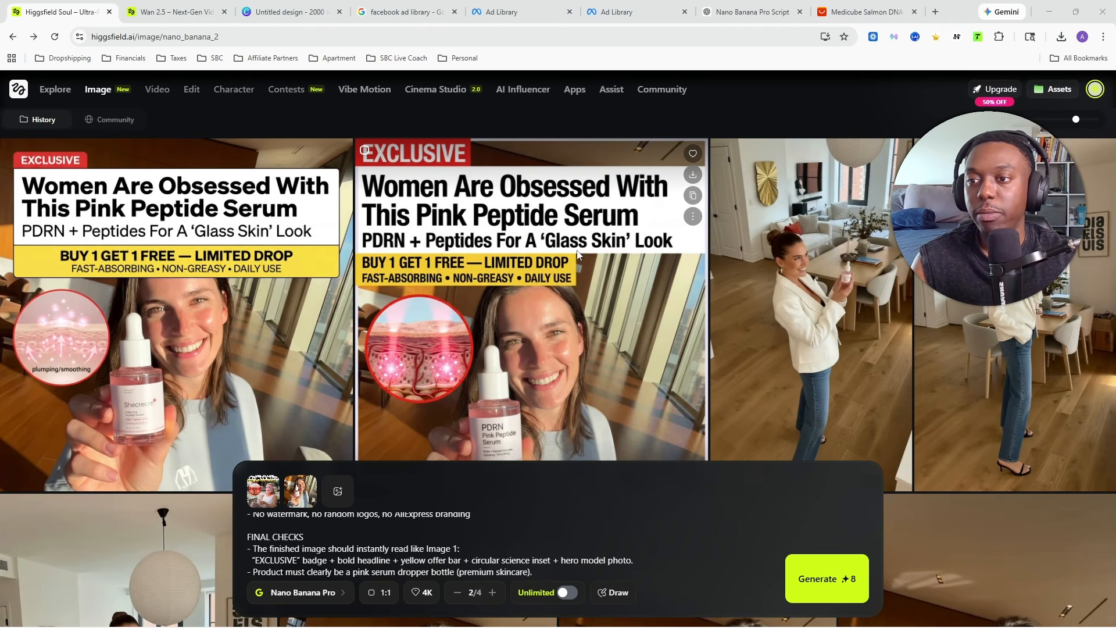
scroll(401, 189, "down", 1)
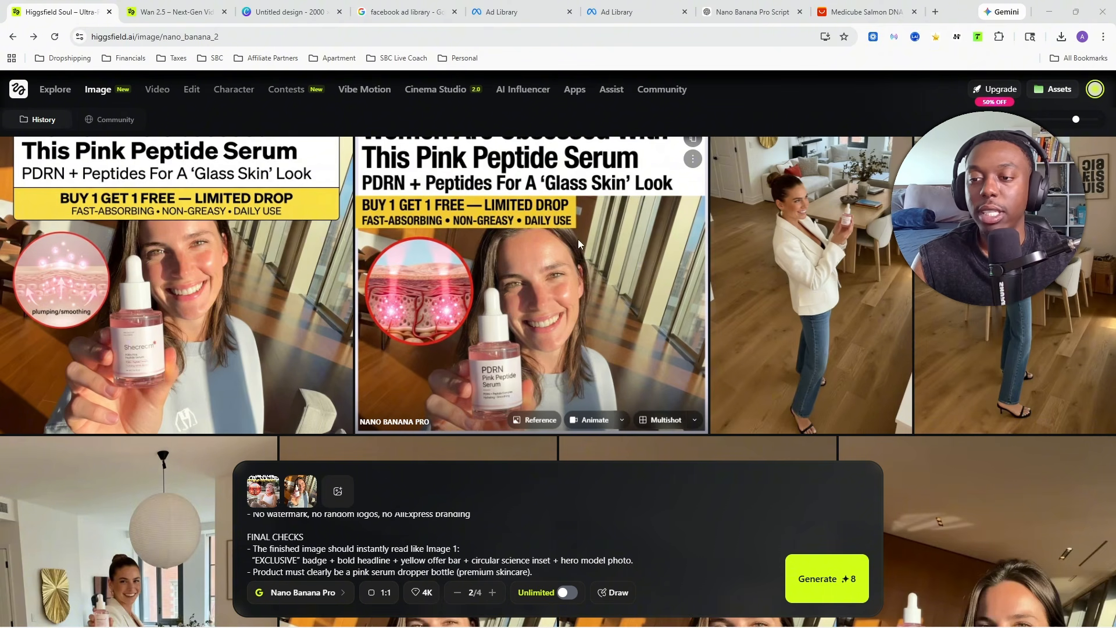
scroll(539, 275, "up", 1)
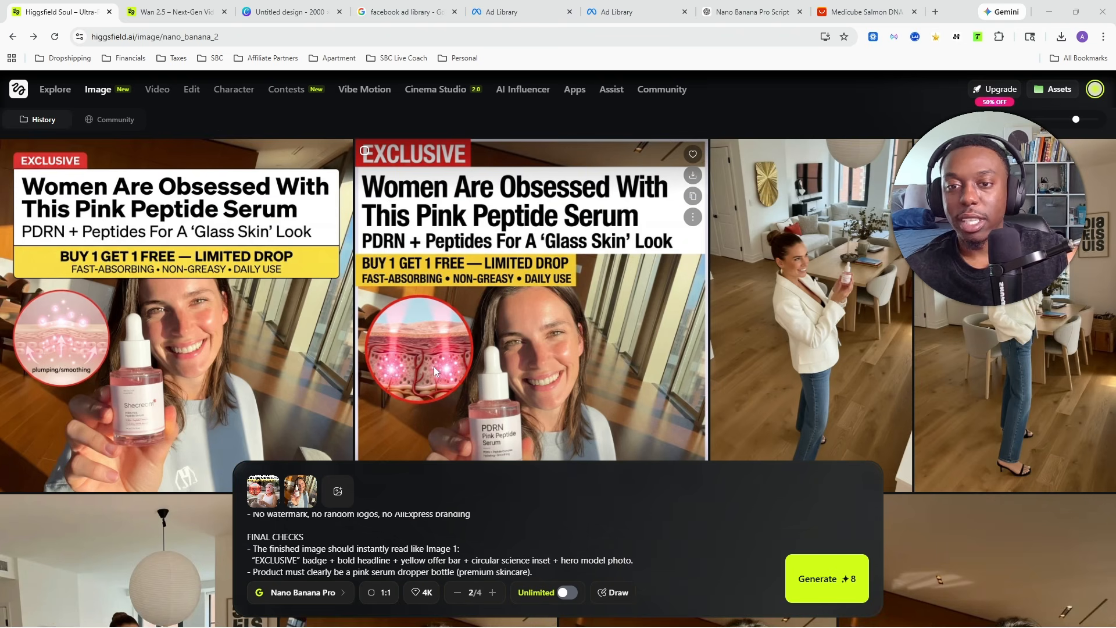
left_click(262, 491)
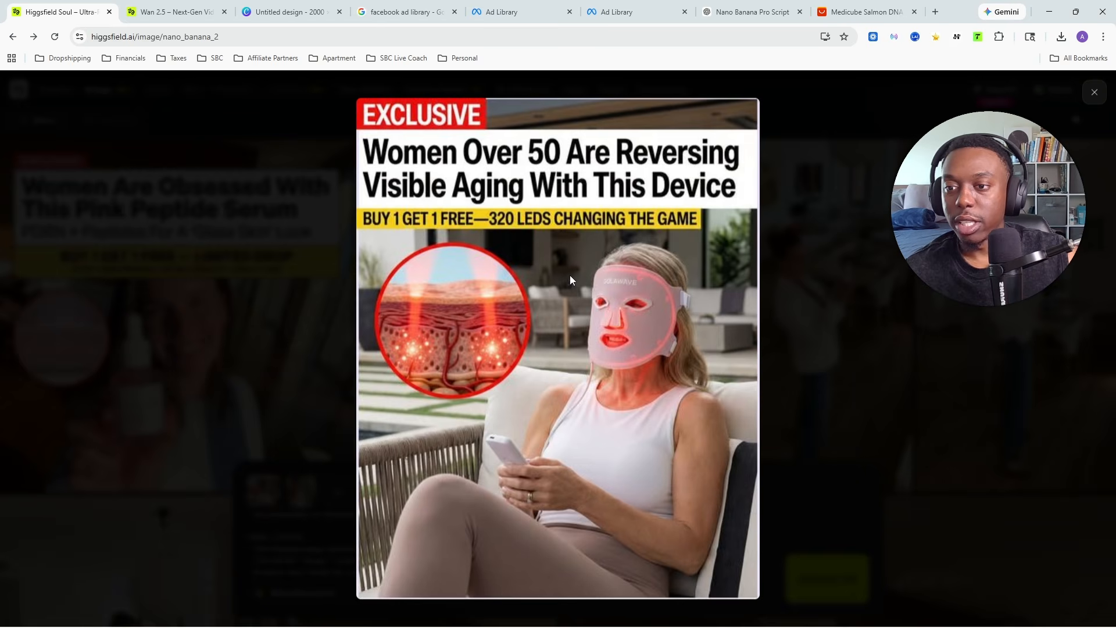
left_click(266, 407)
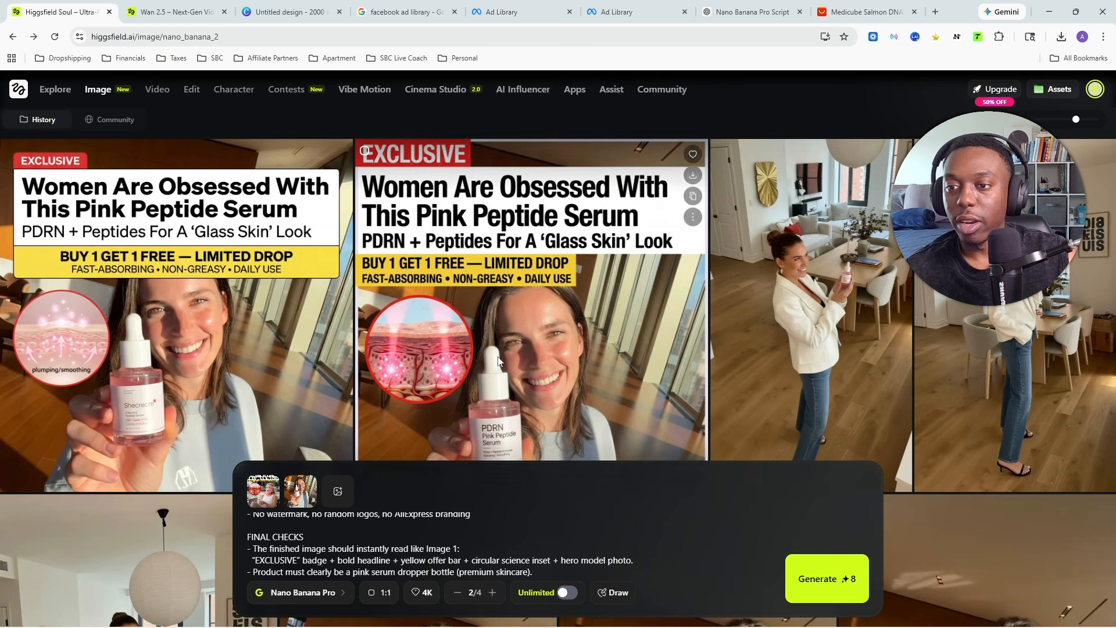
scroll(235, 351, "down", 1)
scroll(291, 314, "up", 1)
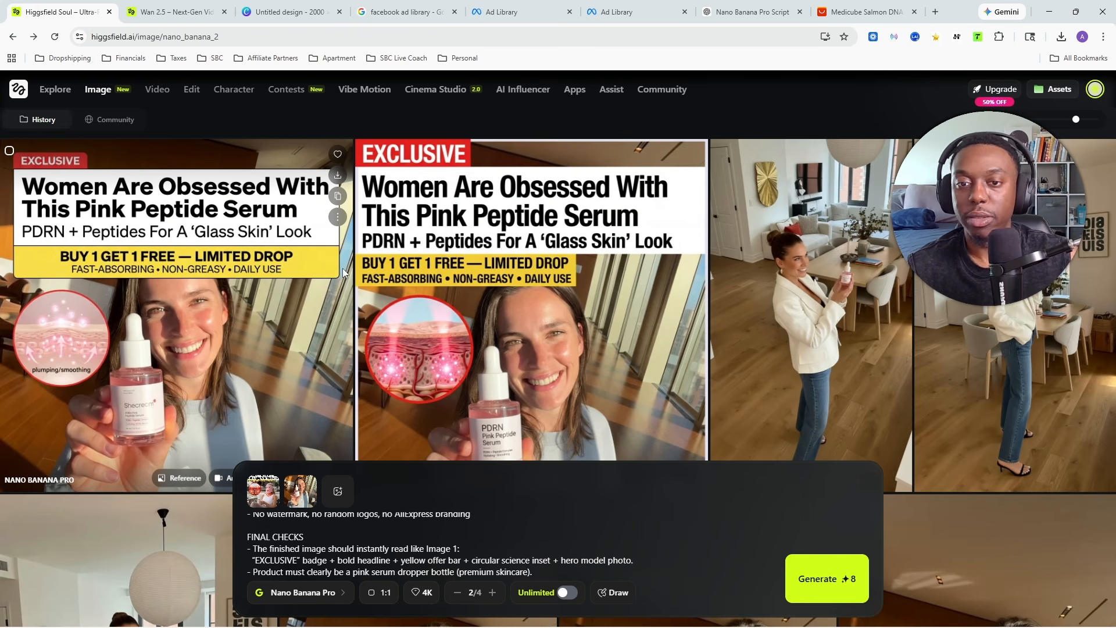
scroll(480, 274, "down", 1)
scroll(448, 273, "up", 1)
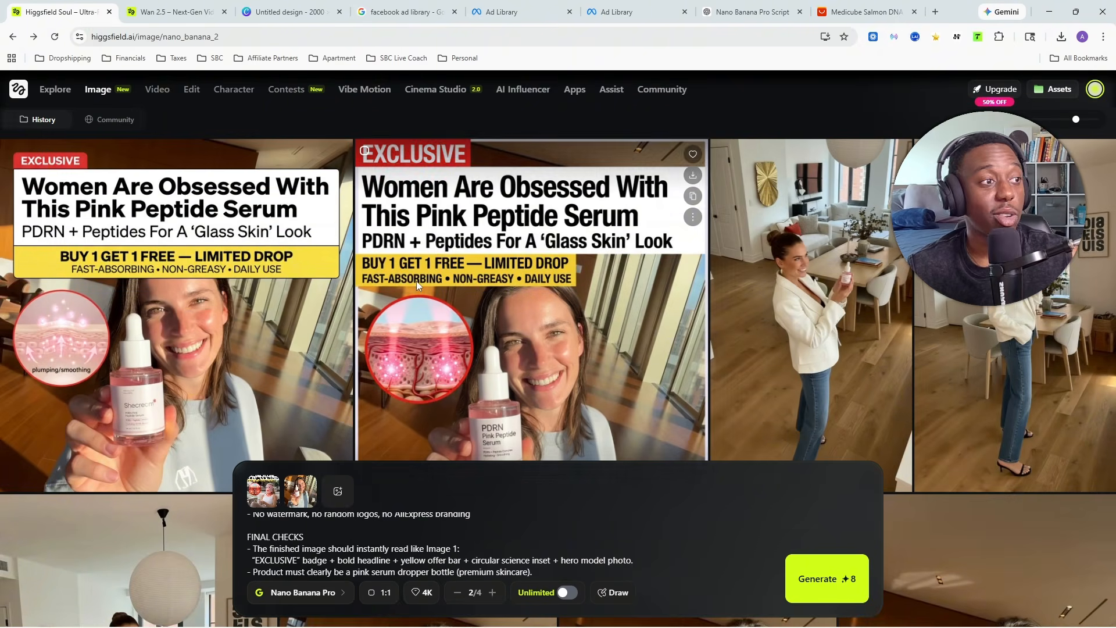